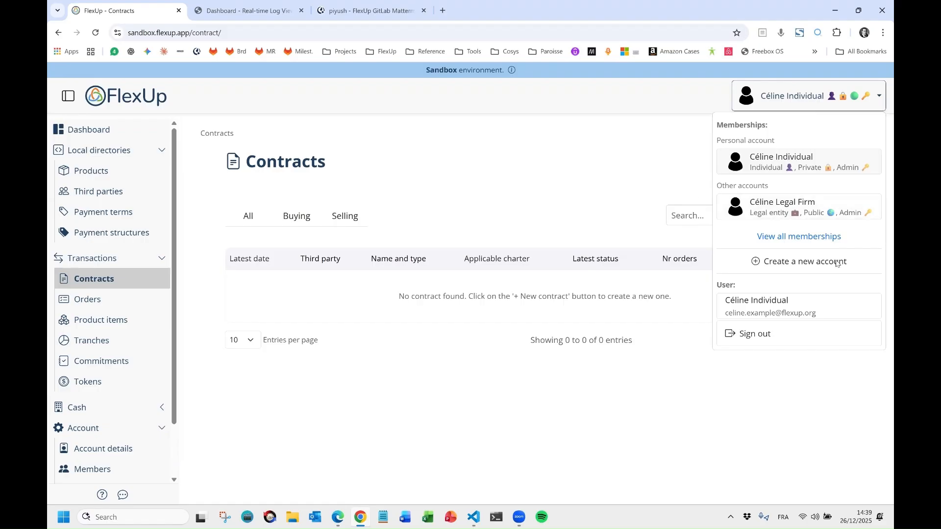
# Start a new product in the product directory and name it "Management Services".
pyautogui.moveTo(837, 264)
pyautogui.click(116, 181)
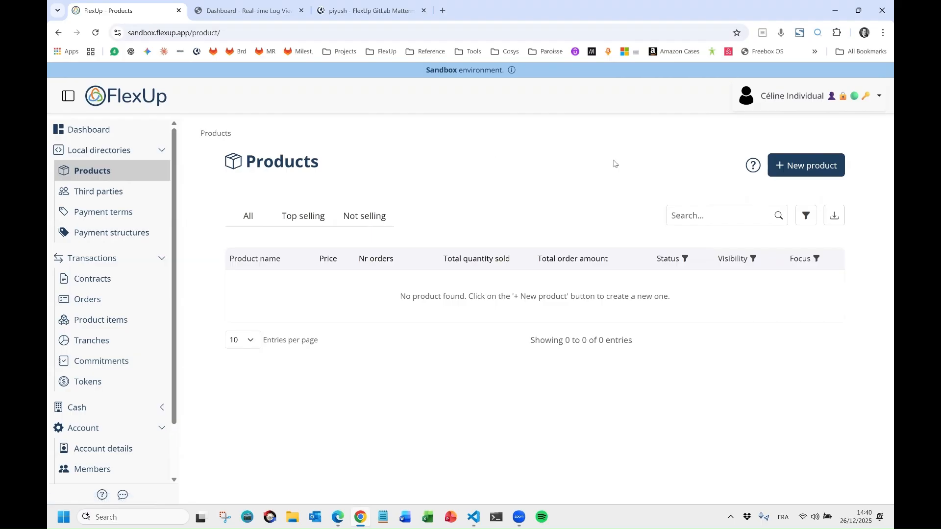
pyautogui.click(808, 167)
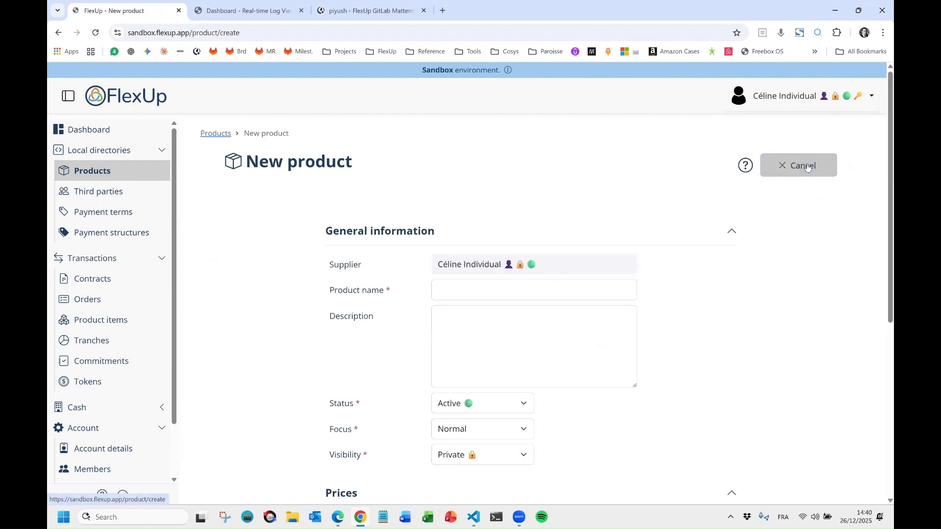
pyautogui.click(472, 289)
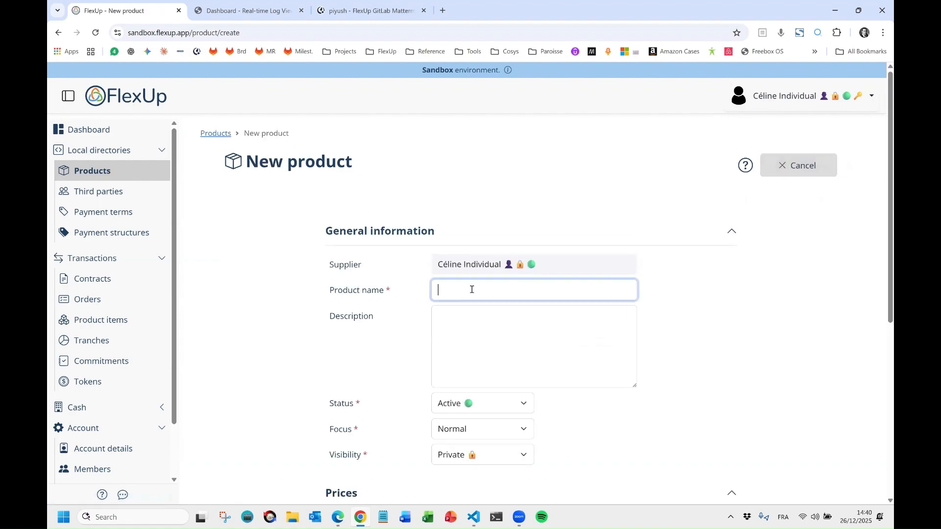
pyautogui.write('Management Ser')
pyautogui.write('vcies')
pyautogui.write('ices')
pyautogui.click(488, 328)
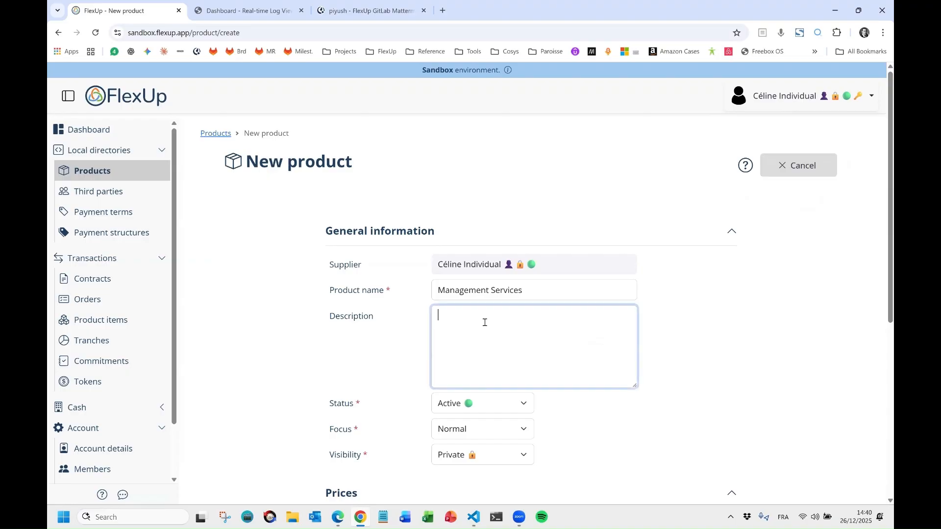
# Set the product's price excluding tax to 12000 and its tax rate to 21%.
pyautogui.scroll(-3, 487, 326)
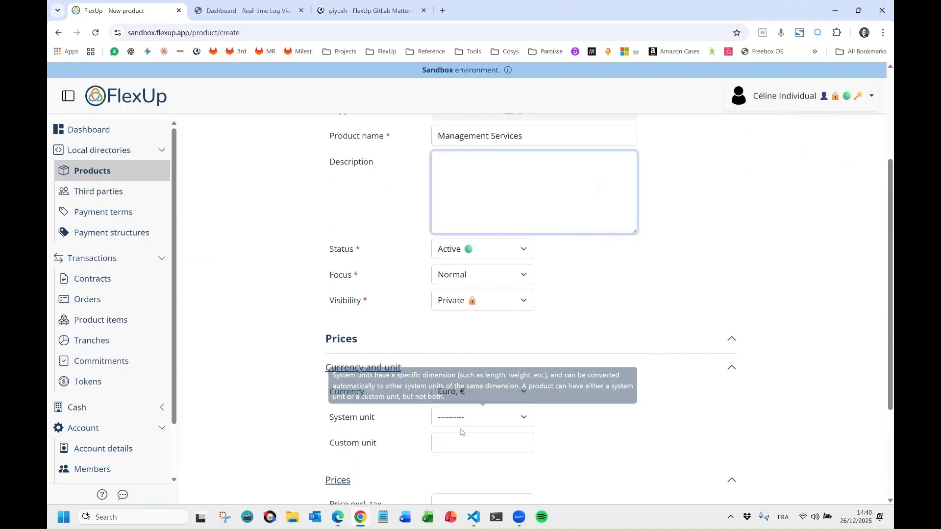
pyautogui.scroll(-3, 453, 420)
pyautogui.scroll(-1, 443, 408)
pyautogui.click(493, 358)
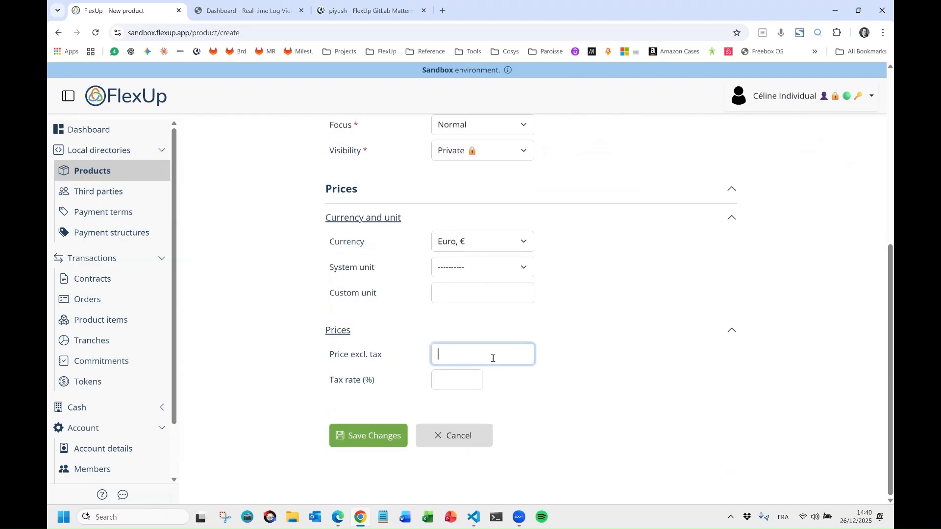
pyautogui.write('12000')
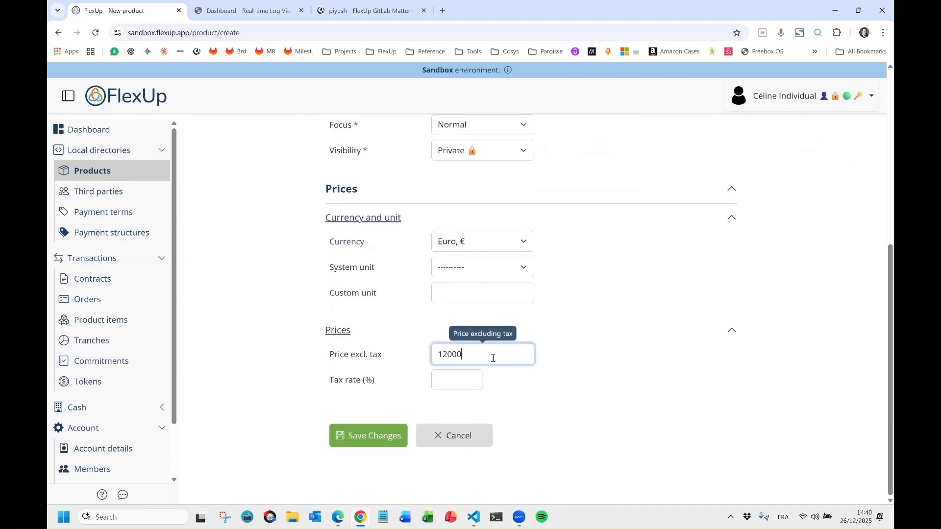
pyautogui.click(459, 376)
pyautogui.write('21')
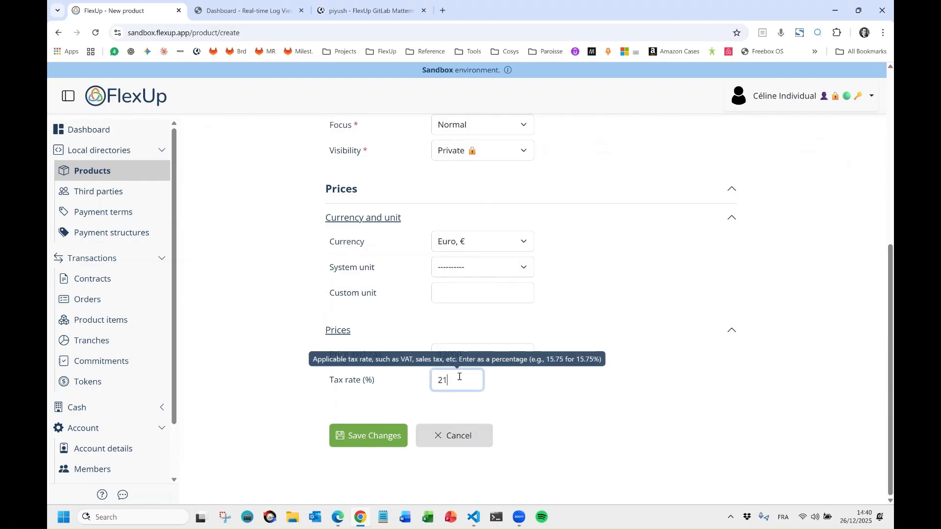
# Set the product's system unit to Working month.
pyautogui.click(468, 269)
pyautogui.scroll(-10, 478, 220)
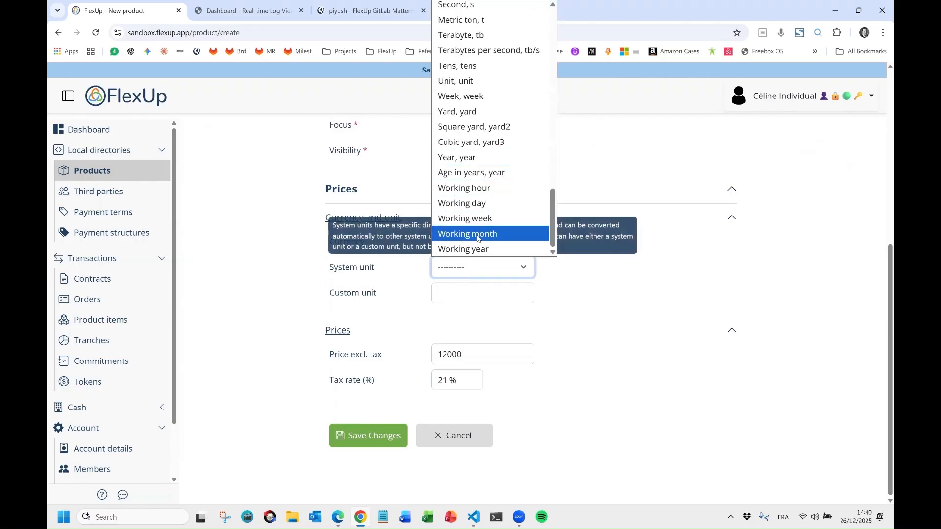
pyautogui.click(478, 234)
pyautogui.tripleClick(640, 370)
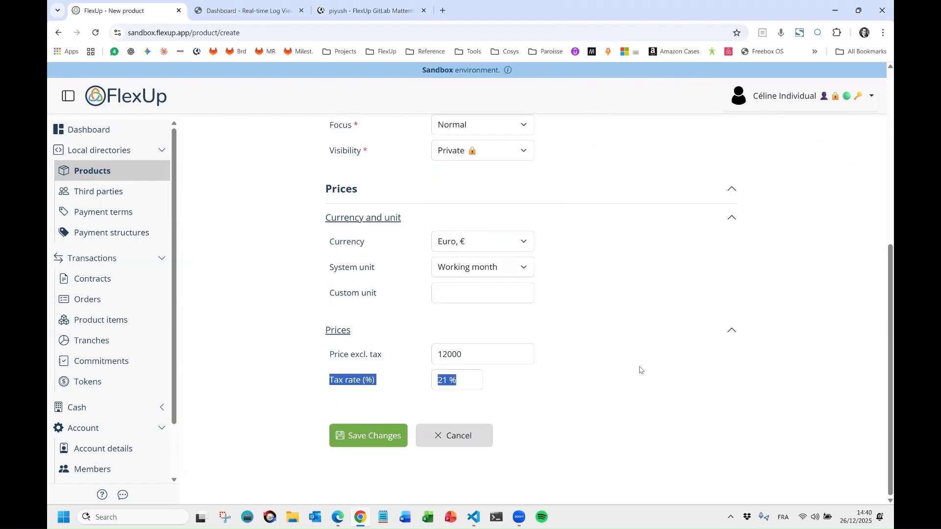
pyautogui.click(639, 371)
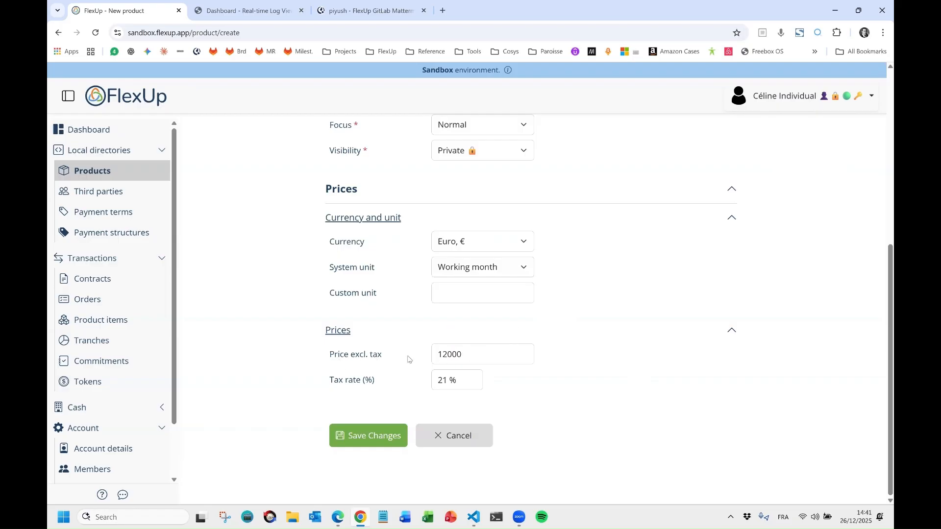
# Review the product details, save the new product and return to the product list.
pyautogui.click(452, 357)
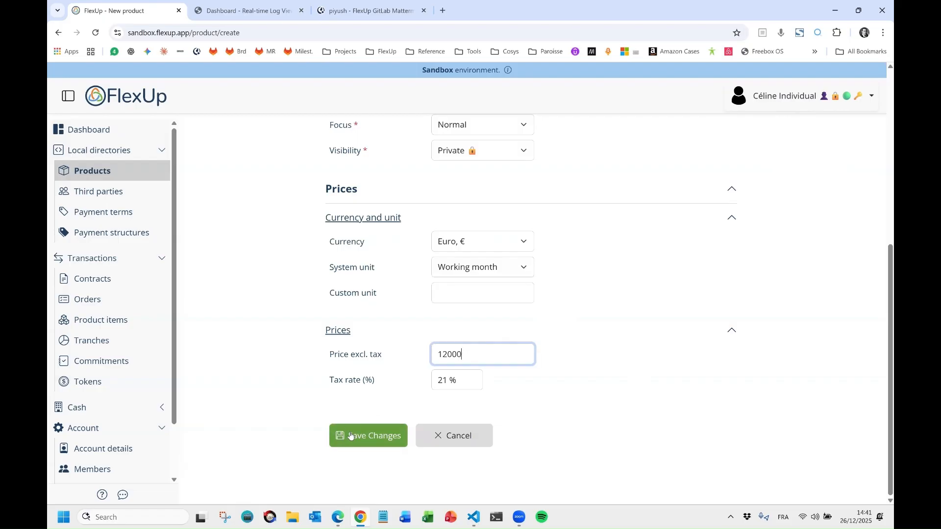
pyautogui.scroll(4, 417, 304)
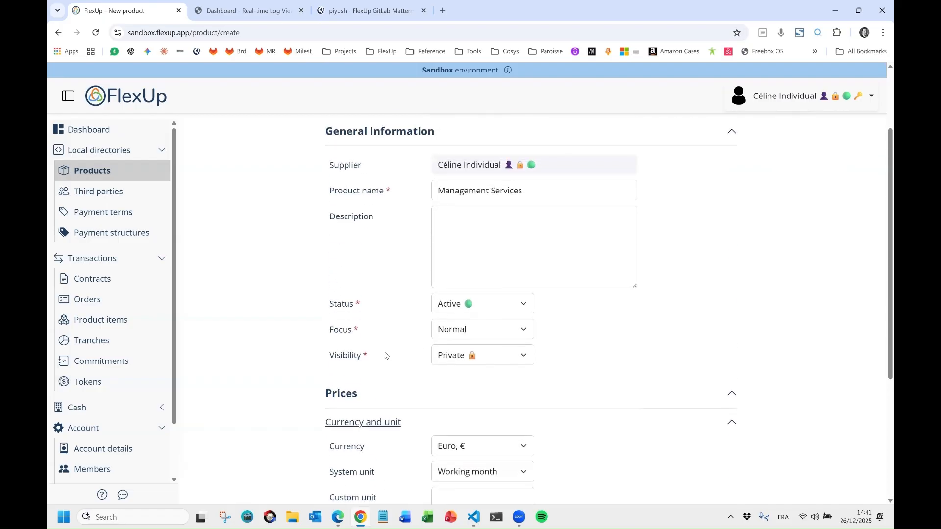
pyautogui.scroll(-4, 389, 356)
pyautogui.click(363, 437)
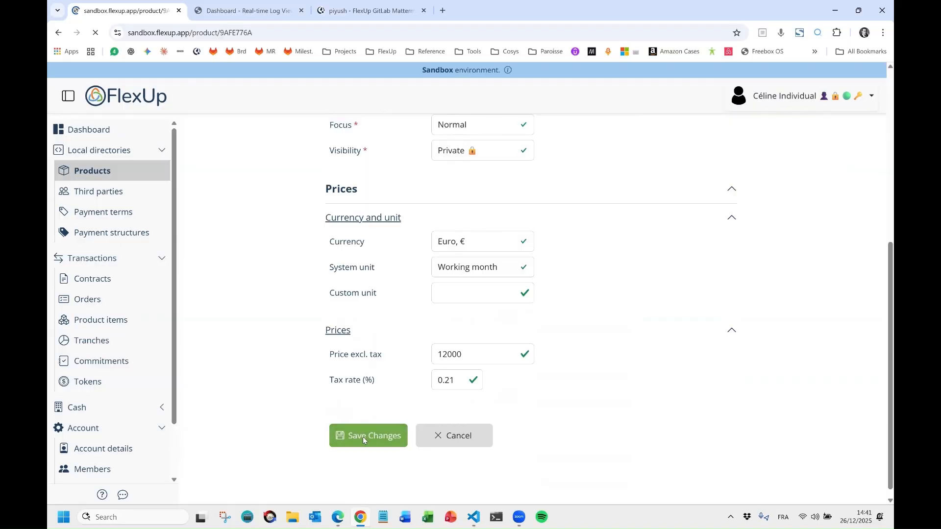
pyautogui.click(80, 178)
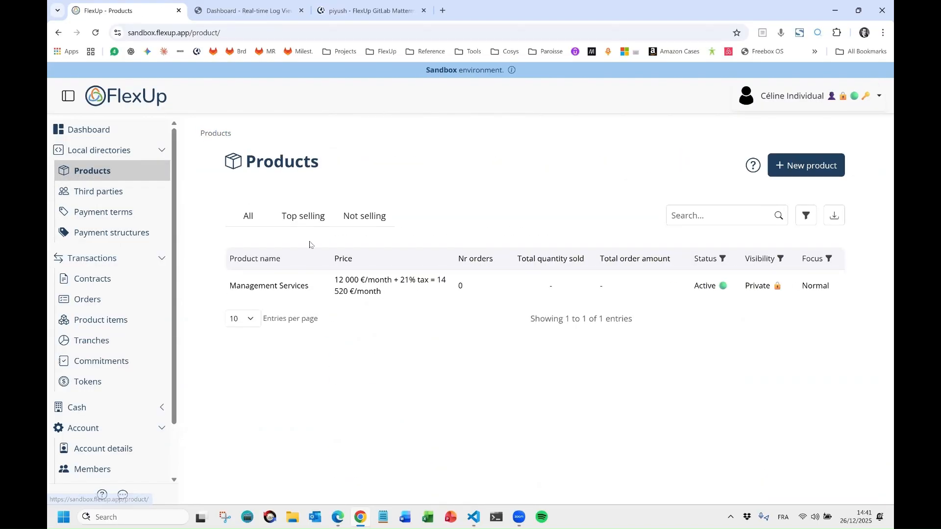
# Check the new product's entry in the full-width product list, then view the third parties directory.
pyautogui.click(68, 98)
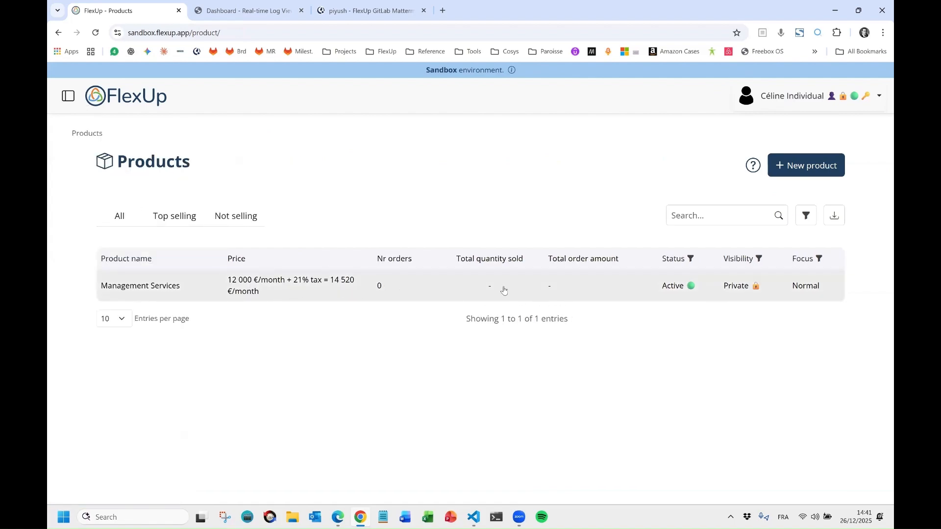
pyautogui.click(68, 96)
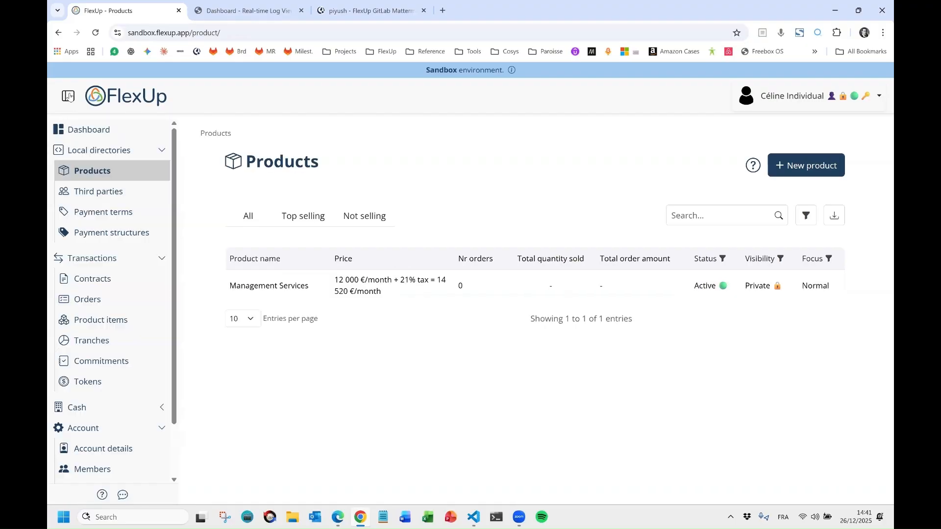
pyautogui.click(112, 196)
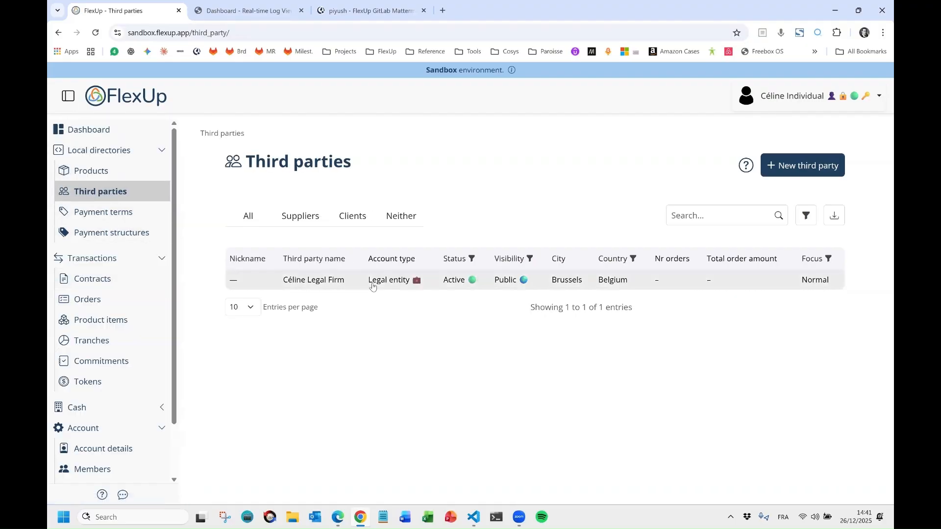
# Start a new contract with Céline Legal Firm as client and Professional Services as category.
pyautogui.click(118, 282)
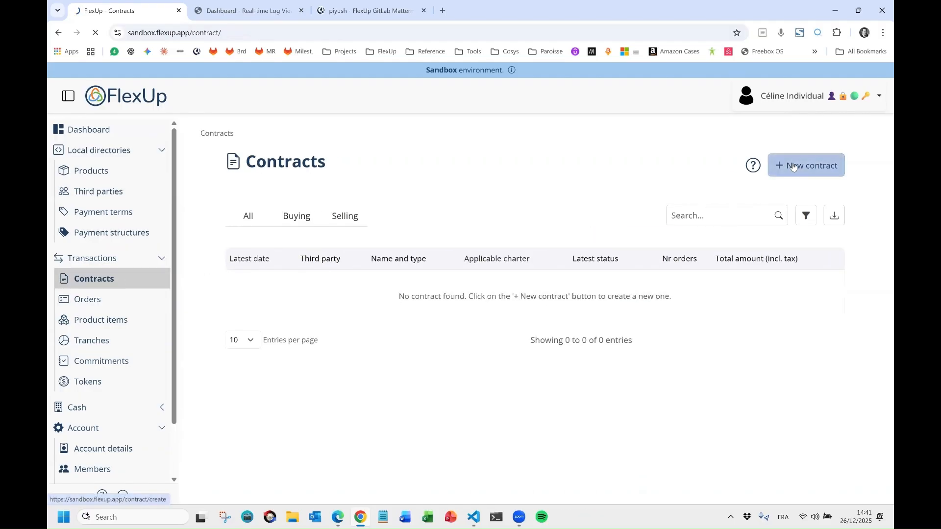
pyautogui.click(794, 167)
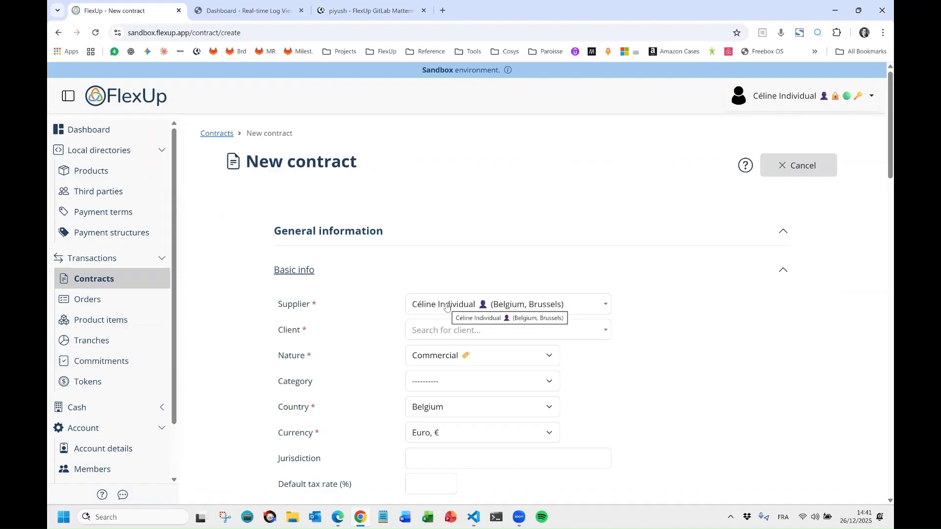
pyautogui.click(426, 331)
pyautogui.click(440, 395)
pyautogui.click(443, 386)
pyautogui.click(448, 367)
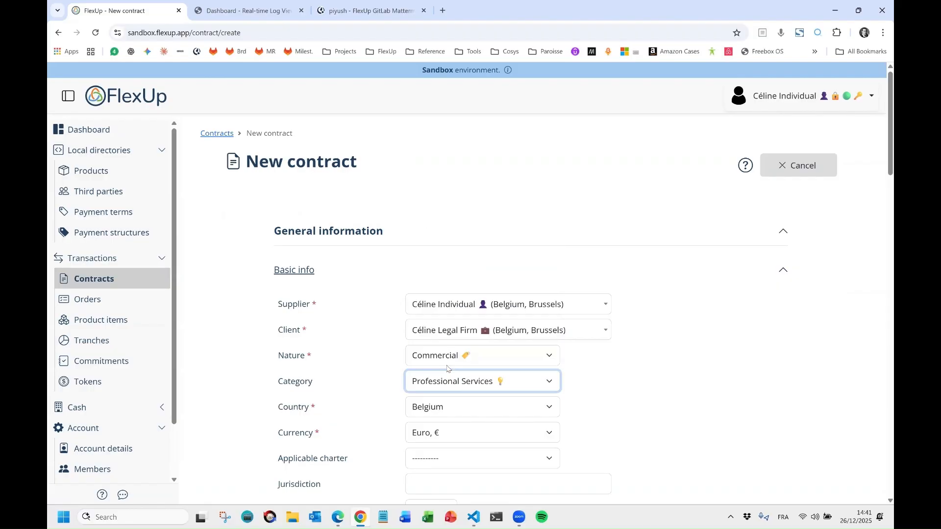
# Set the contract's applicable charter to the Céline Legal Firm charter.
pyautogui.scroll(-3, 458, 345)
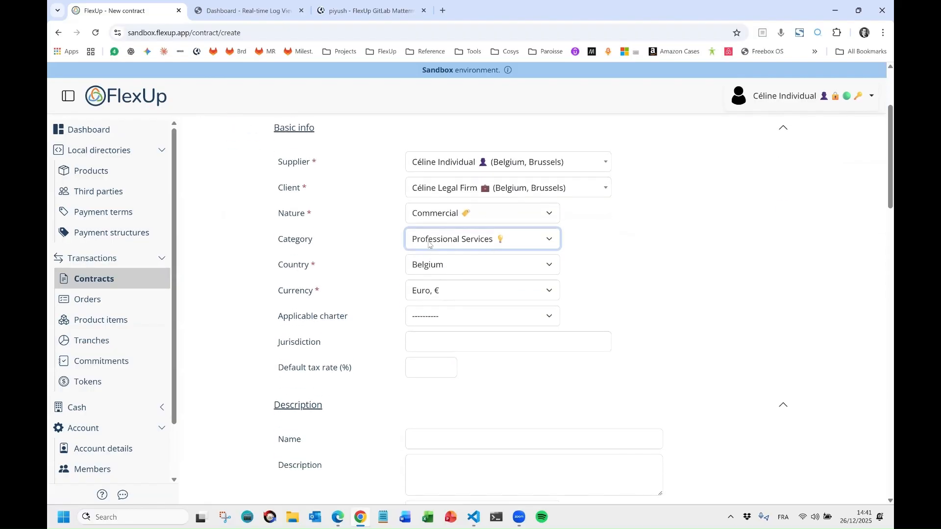
pyautogui.scroll(-1, 436, 243)
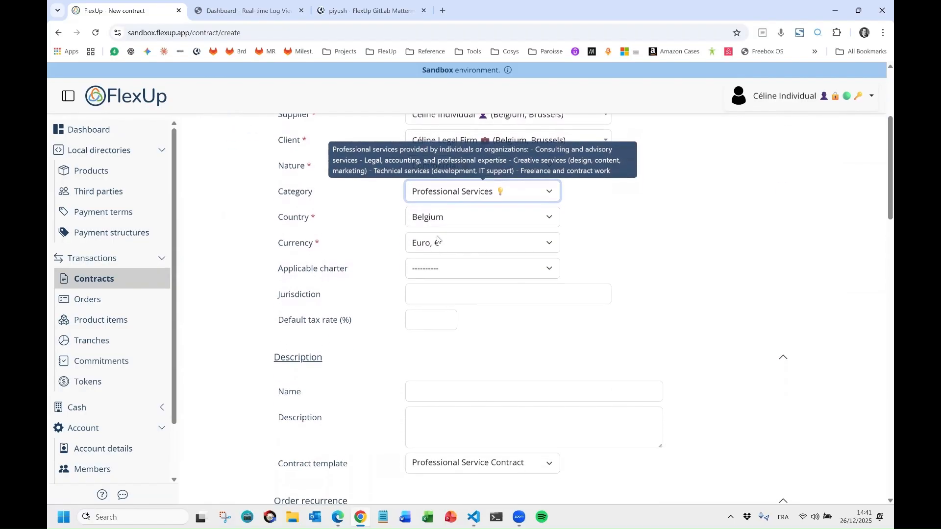
pyautogui.click(430, 266)
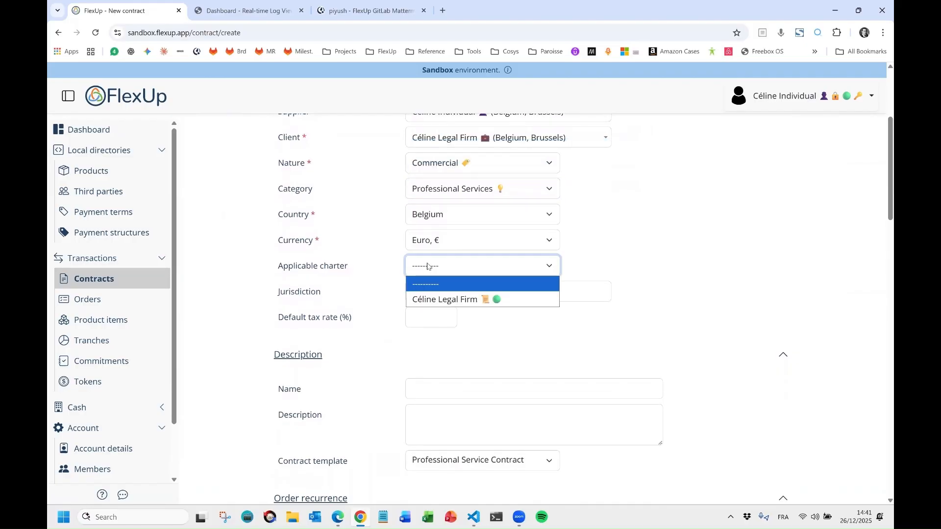
pyautogui.click(434, 300)
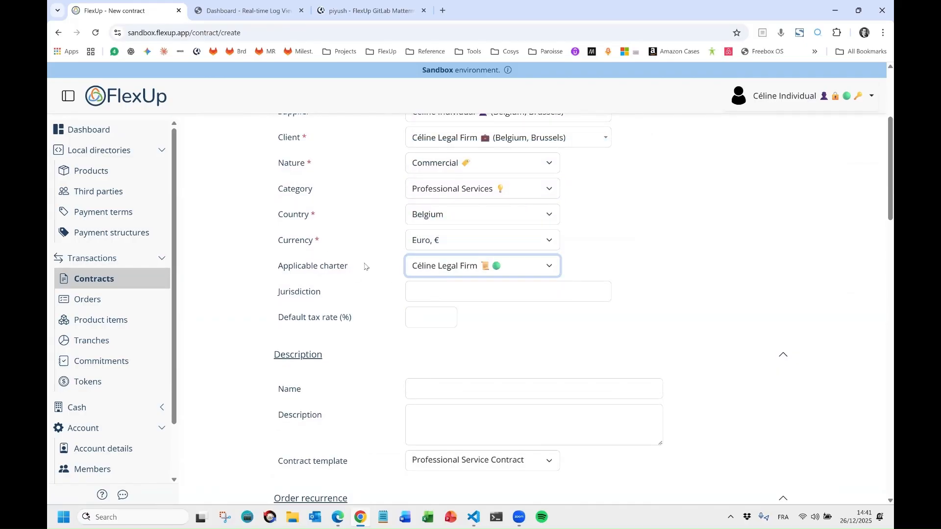
# Enter Brussels as the contract's jurisdiction and set the default tax rate to 21%.
pyautogui.click(480, 294)
pyautogui.write('Brussels')
pyautogui.click(439, 314)
pyautogui.write('21')
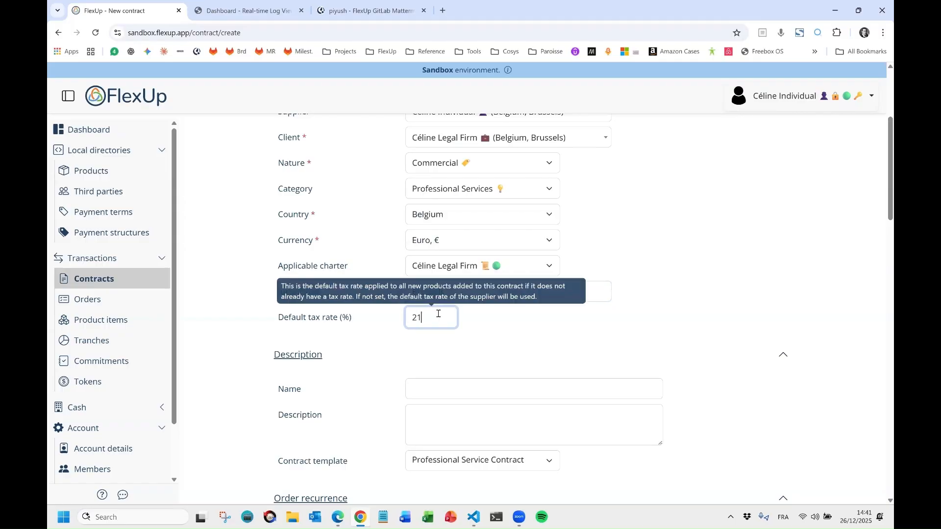
pyautogui.click(466, 349)
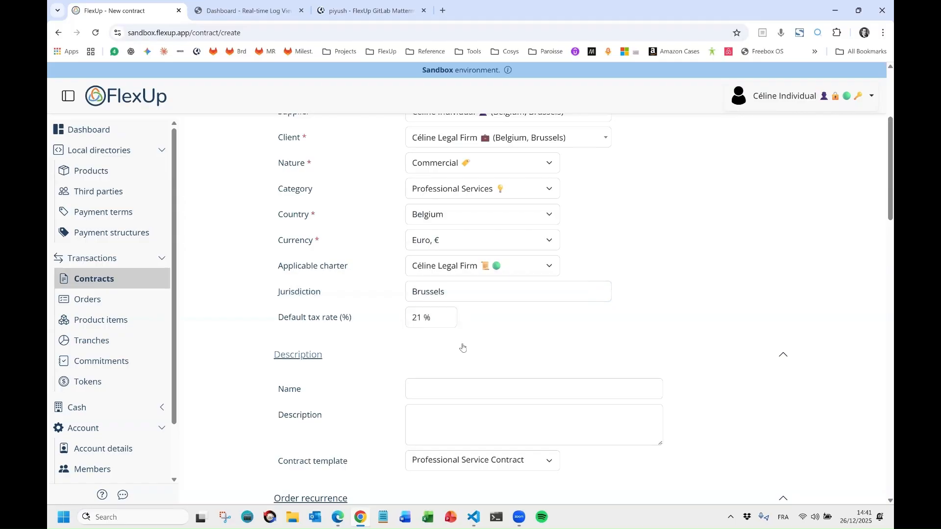
pyautogui.click(400, 359)
# Name the contract "Management Contract" and check the template options, keeping the Professional Service Contract template.
pyautogui.scroll(1, 449, 258)
pyautogui.scroll(-3, 443, 275)
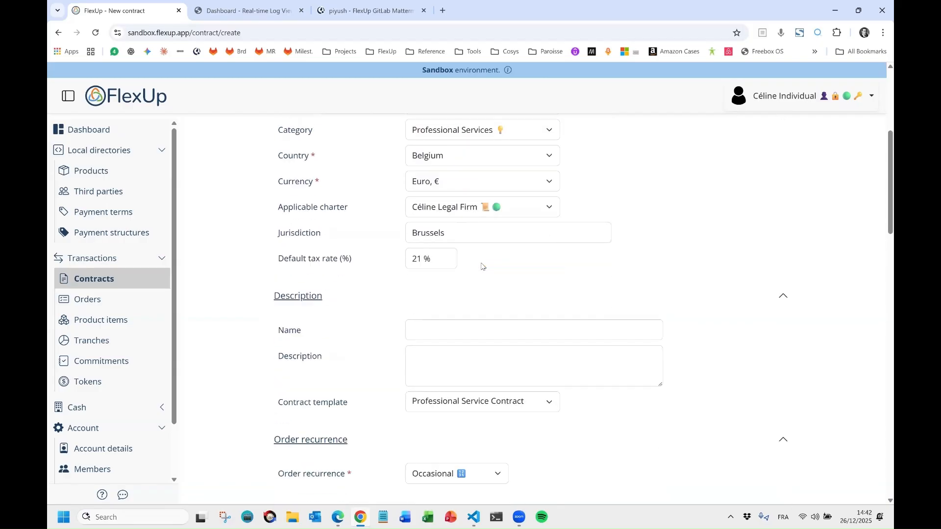
pyautogui.click(441, 289)
pyautogui.write('Management Contract')
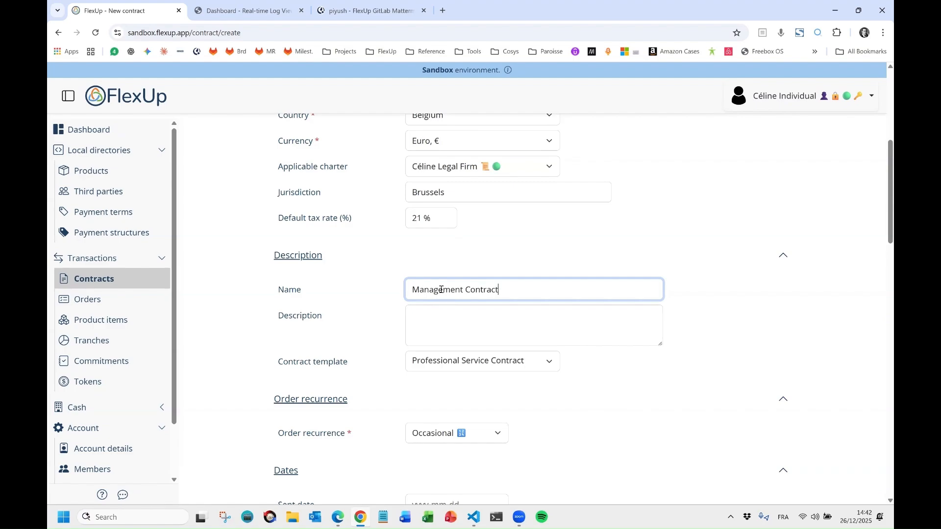
pyautogui.click(452, 366)
pyautogui.click(452, 366)
pyautogui.click(452, 366)
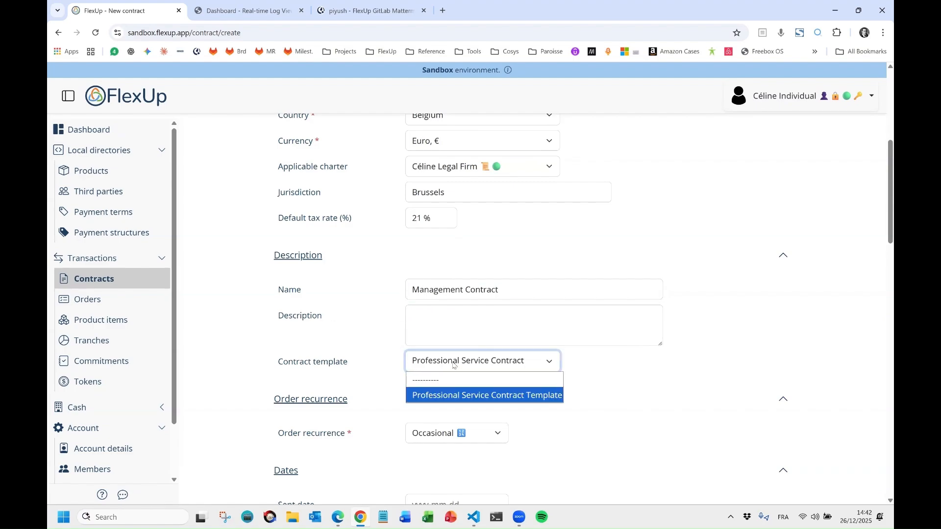
pyautogui.click(469, 366)
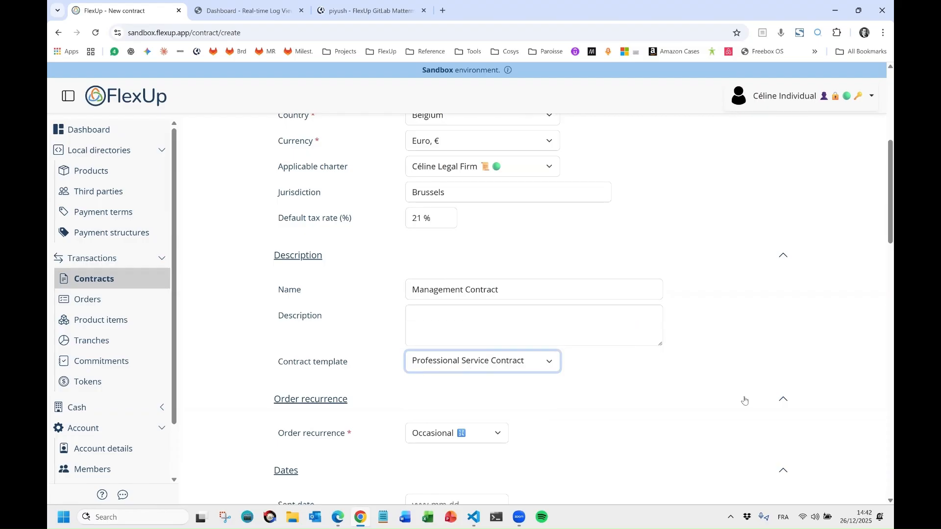
# Try the Advisory and FlexUp Licence categories on the contract to compare their default contract templates.
pyautogui.scroll(2, 681, 392)
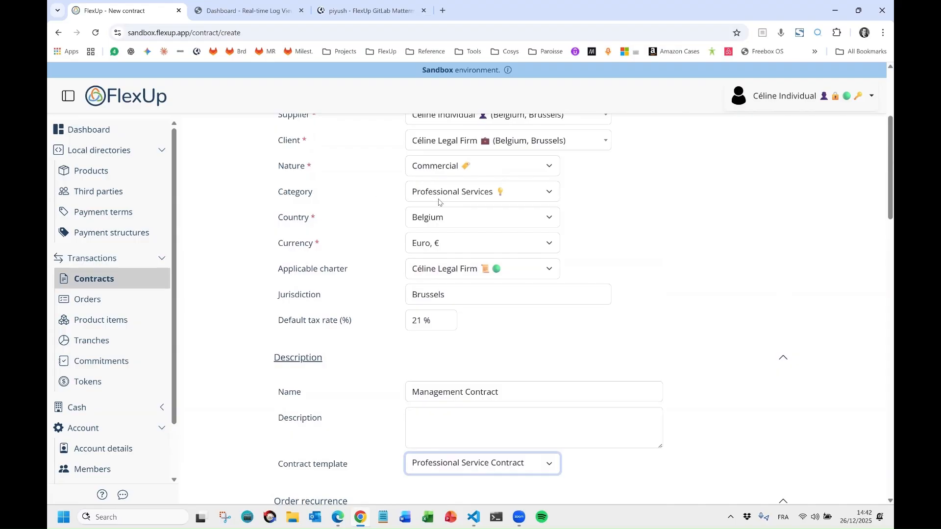
pyautogui.click(492, 196)
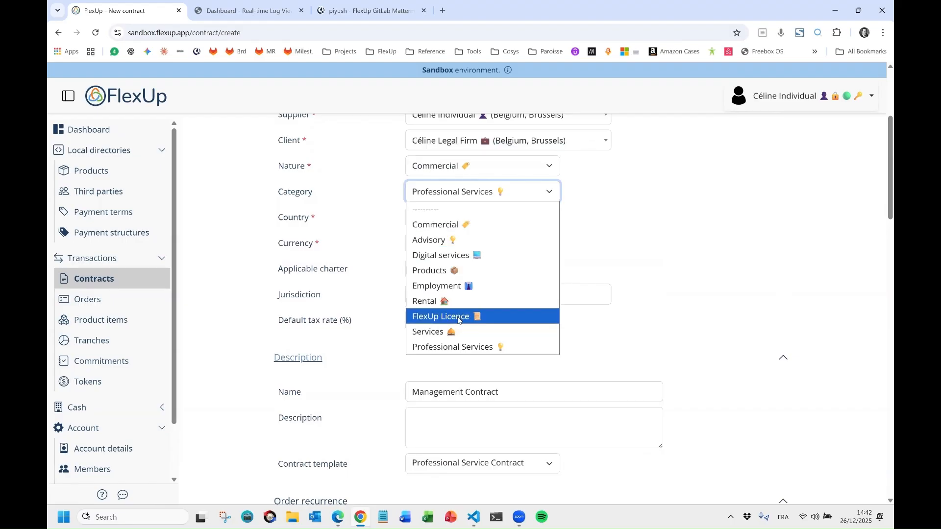
pyautogui.click(462, 246)
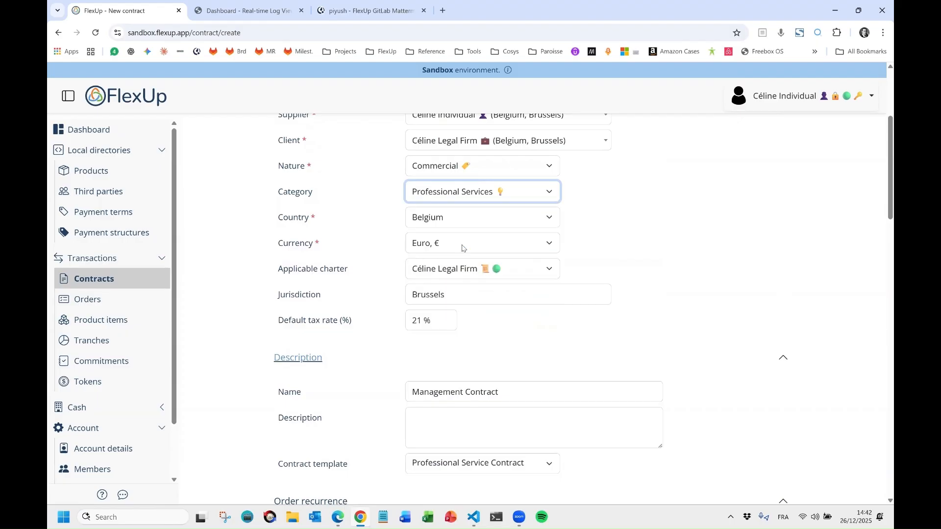
pyautogui.click(471, 197)
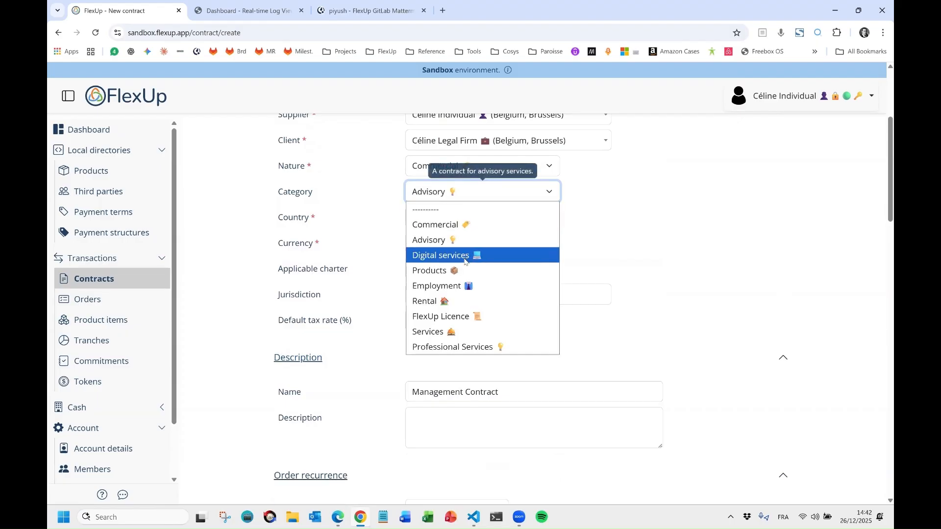
pyautogui.click(454, 320)
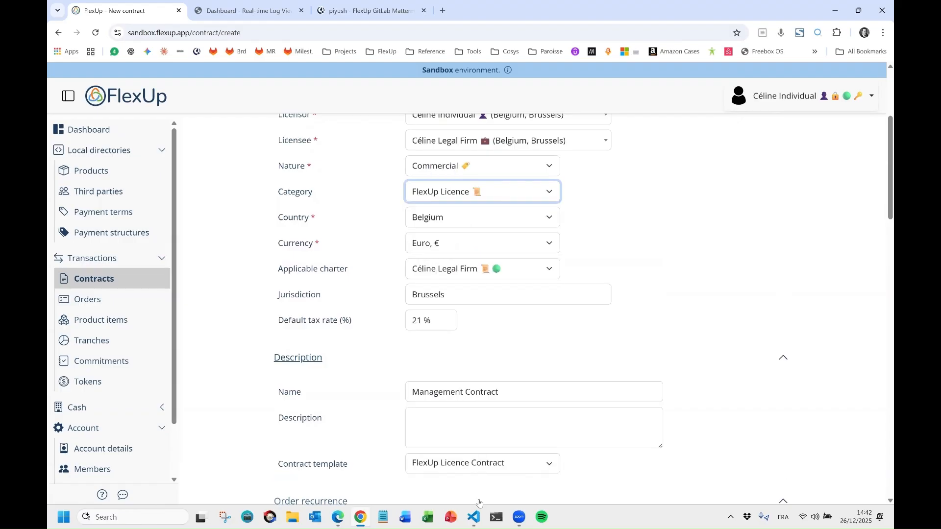
# Try the Funding nature with the Investment category and check the other available funding categories.
pyautogui.click(472, 167)
pyautogui.click(469, 200)
pyautogui.click(470, 196)
pyautogui.click(466, 240)
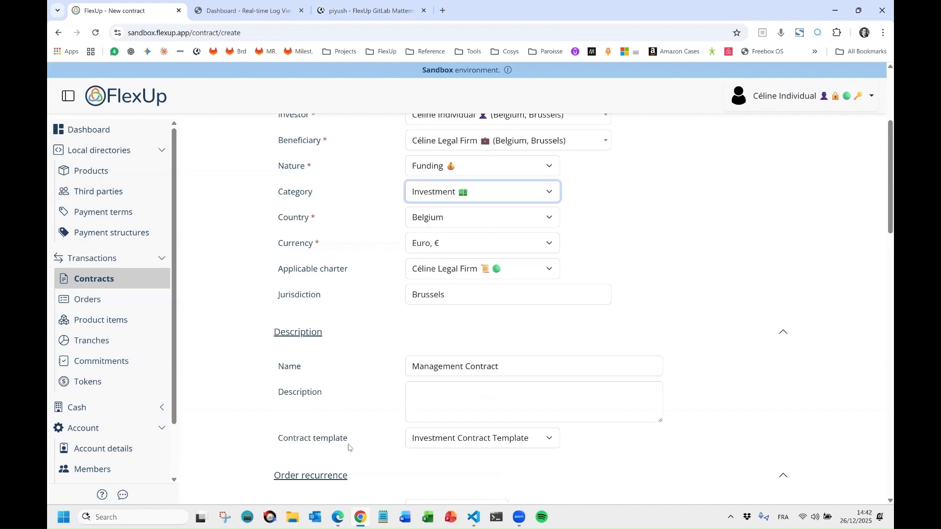
pyautogui.click(470, 195)
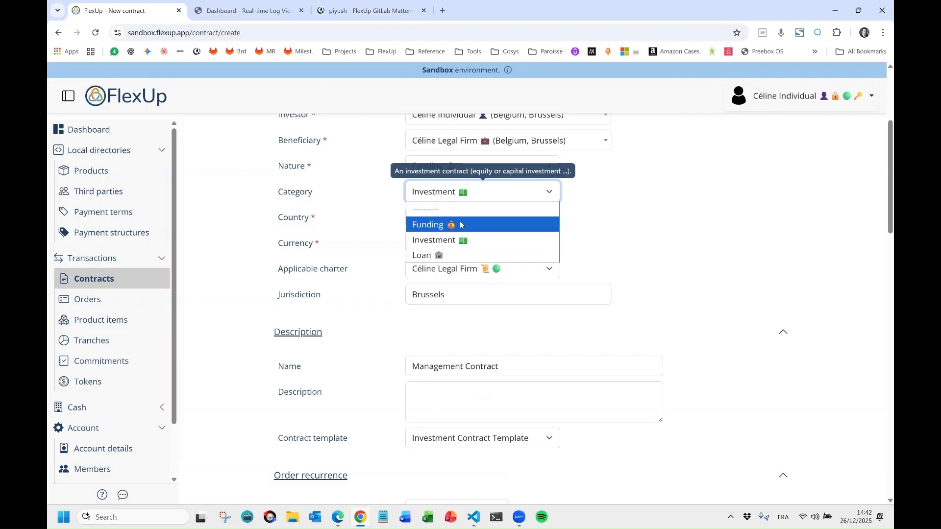
pyautogui.click(631, 216)
# Set the contract's nature back to Commercial and its category to Professional Services.
pyautogui.click(530, 170)
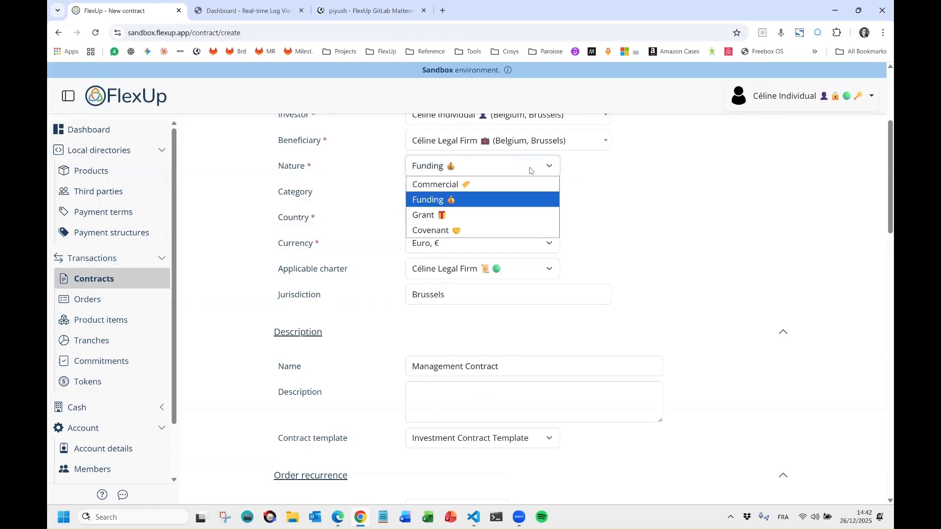
pyautogui.click(510, 184)
pyautogui.click(504, 191)
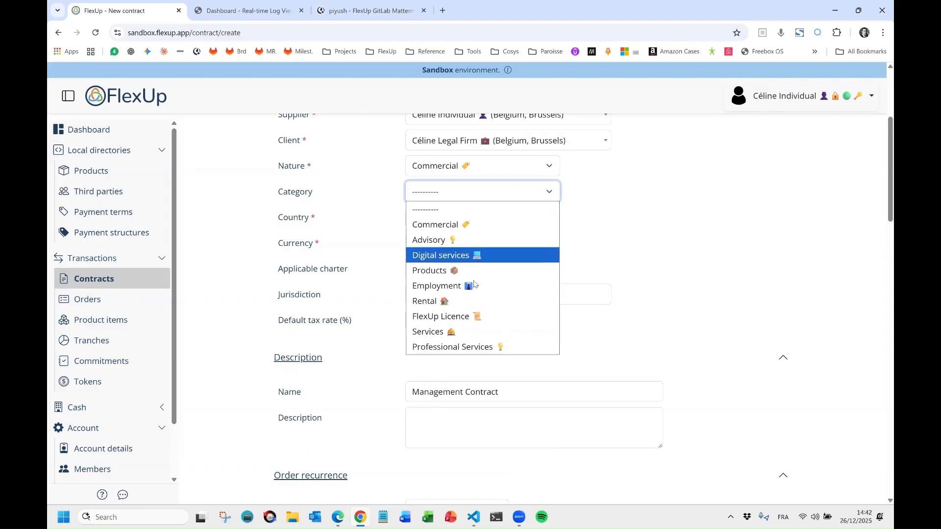
pyautogui.click(469, 347)
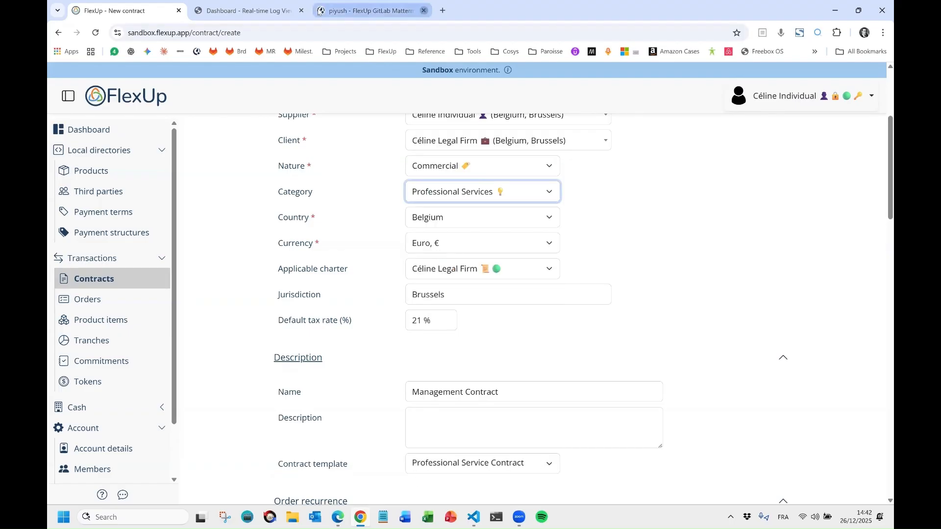
# Close the GitLab and log viewer browser tabs and open the flexup.org website in a new tab.
pyautogui.click(424, 10)
pyautogui.click(301, 10)
pyautogui.click(201, 14)
pyautogui.write('flex')
pyautogui.press('Return')
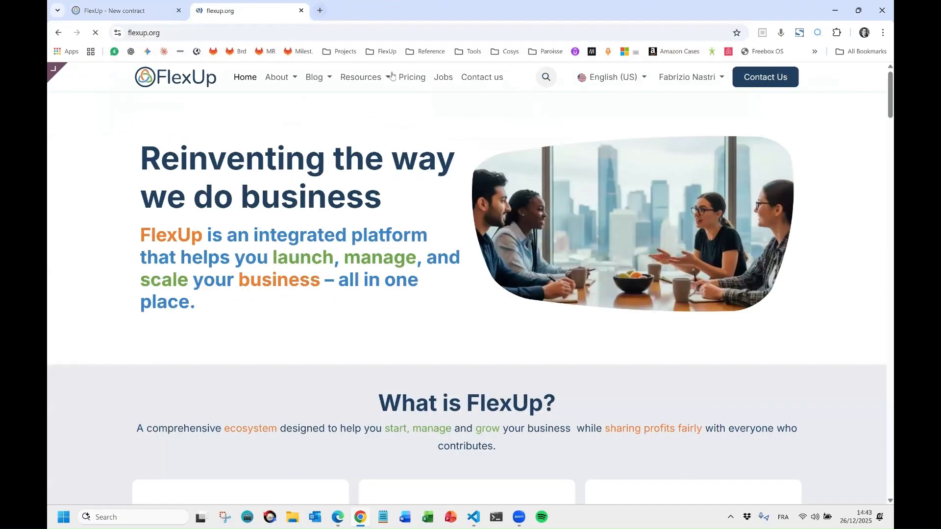
# Examine the Professional Services section and its downloads on the website's contract templates page.
pyautogui.click(384, 77)
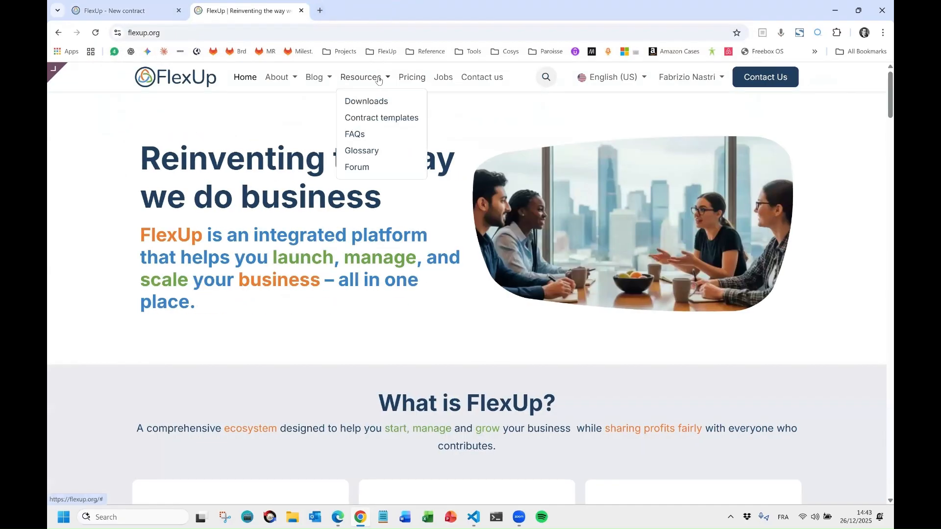
pyautogui.click(374, 116)
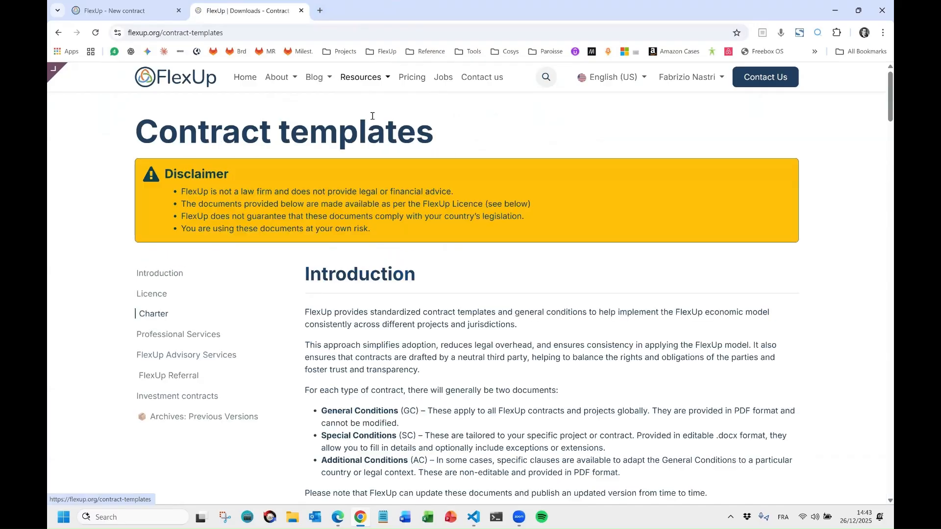
pyautogui.click(156, 337)
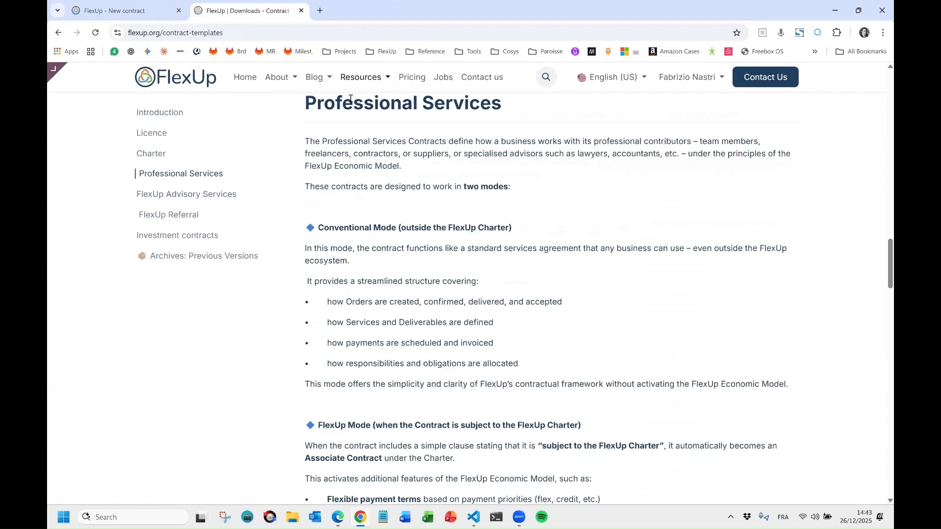
pyautogui.scroll(-5, 349, 138)
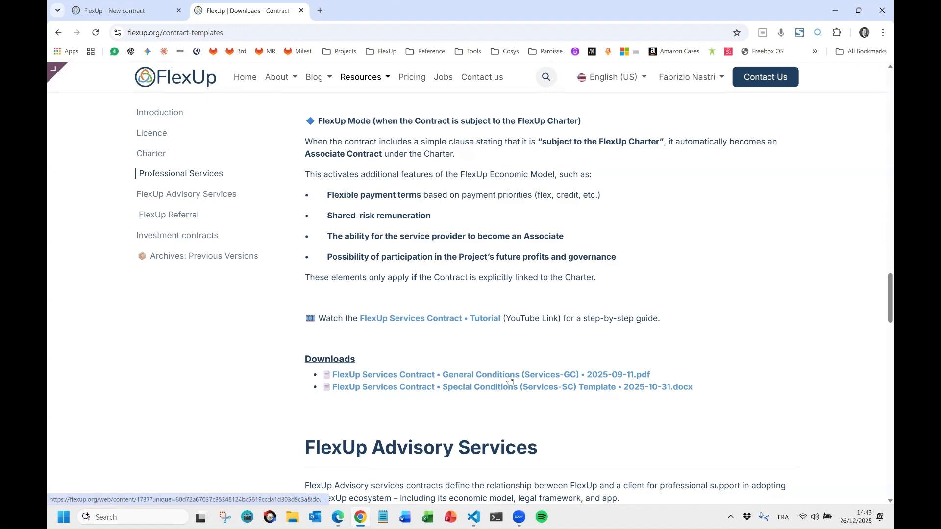
# Return to the new contract form and set the order recurrence to Recurring.
pyautogui.click(122, 11)
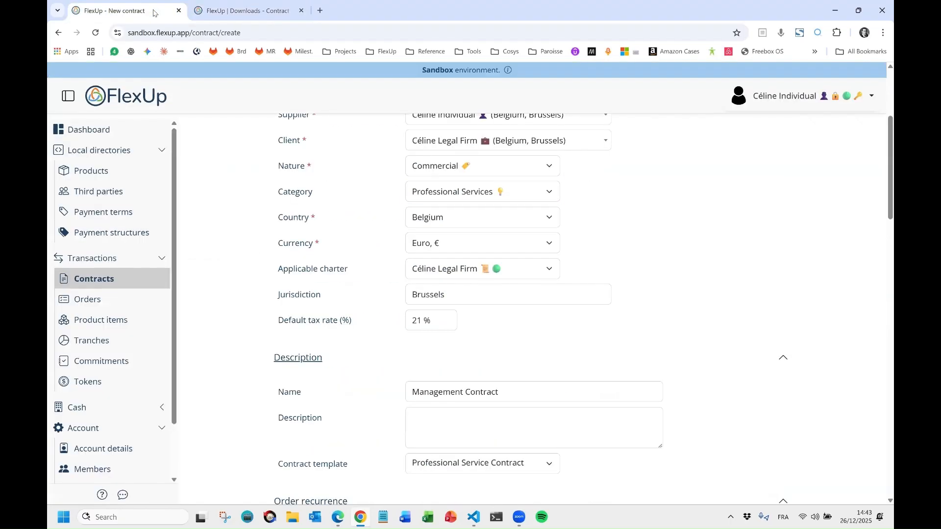
pyautogui.scroll(-5, 478, 314)
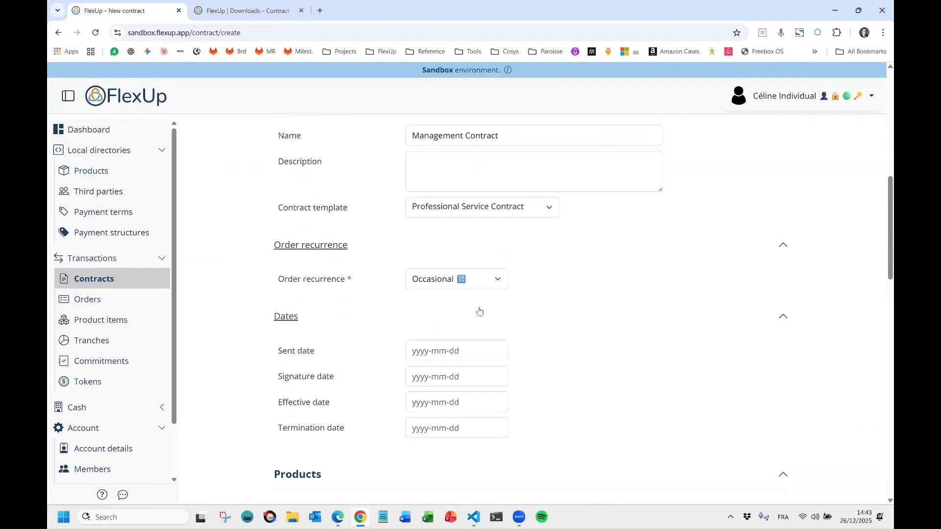
pyautogui.click(476, 285)
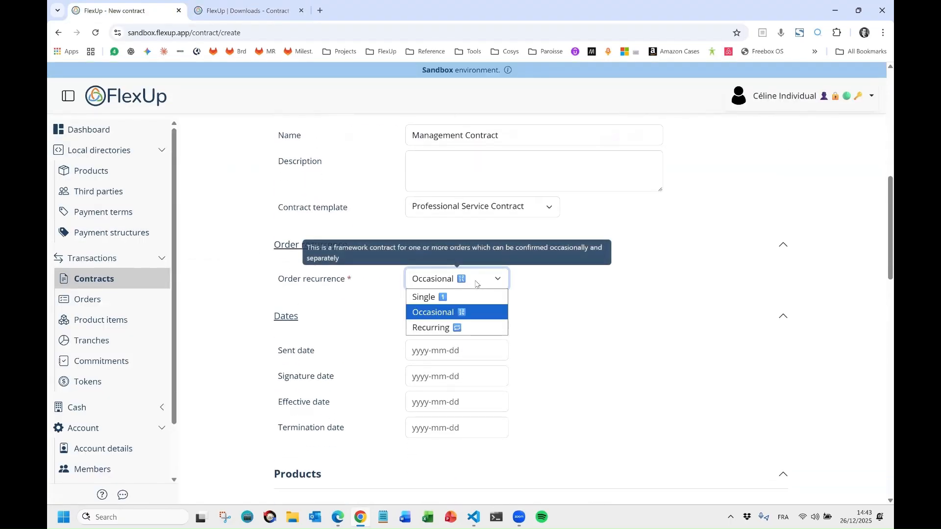
pyautogui.click(472, 328)
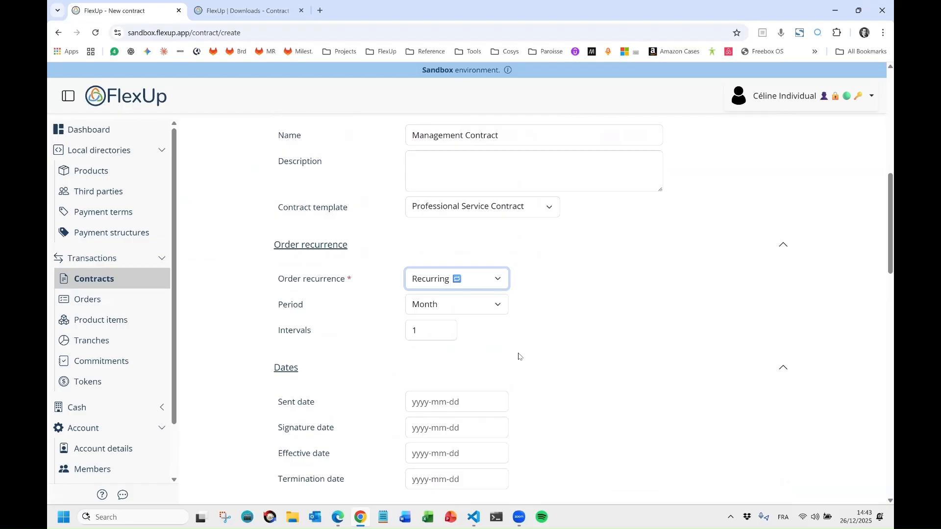
# Set the contract's signature date to 2021-01-01.
pyautogui.scroll(-4, 517, 354)
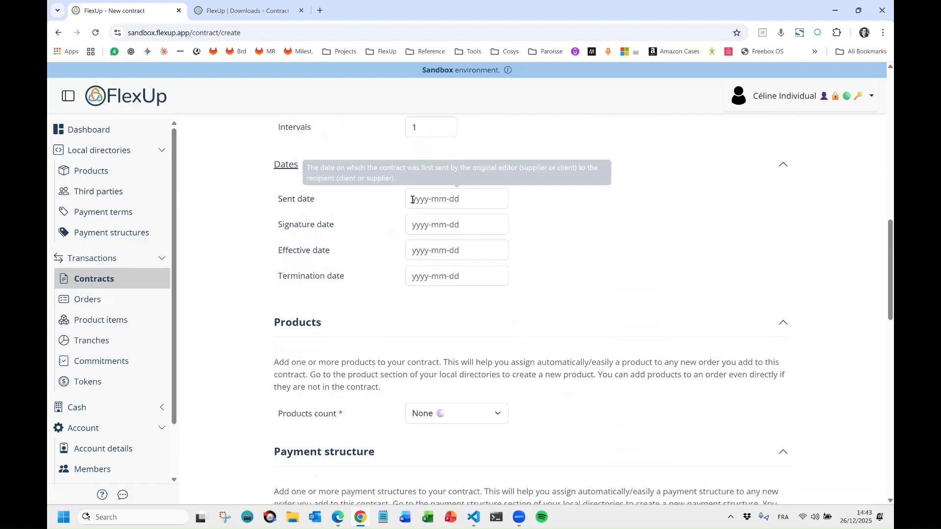
pyautogui.click(417, 224)
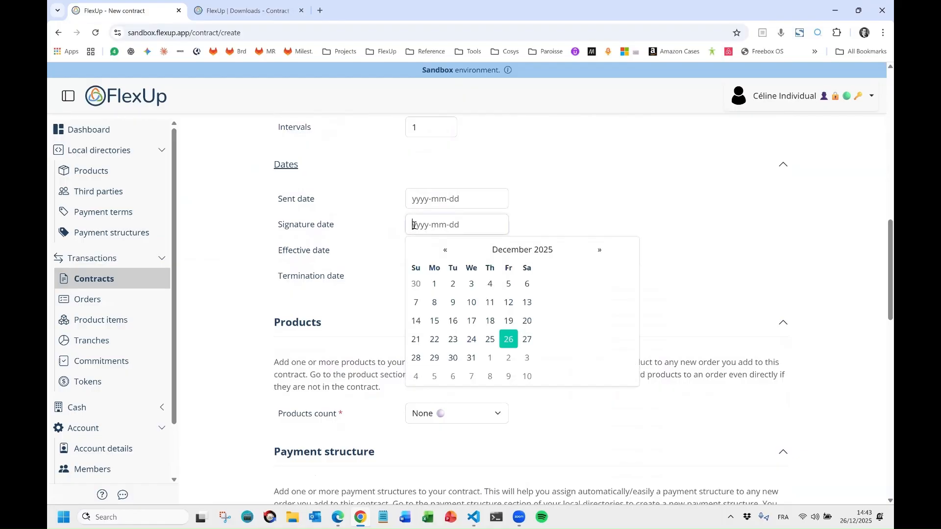
pyautogui.click(446, 253)
pyautogui.click(446, 253)
pyautogui.click(446, 253)
pyautogui.click(447, 253)
pyautogui.click(446, 252)
pyautogui.click(447, 253)
pyautogui.click(447, 253)
pyautogui.write('2025')
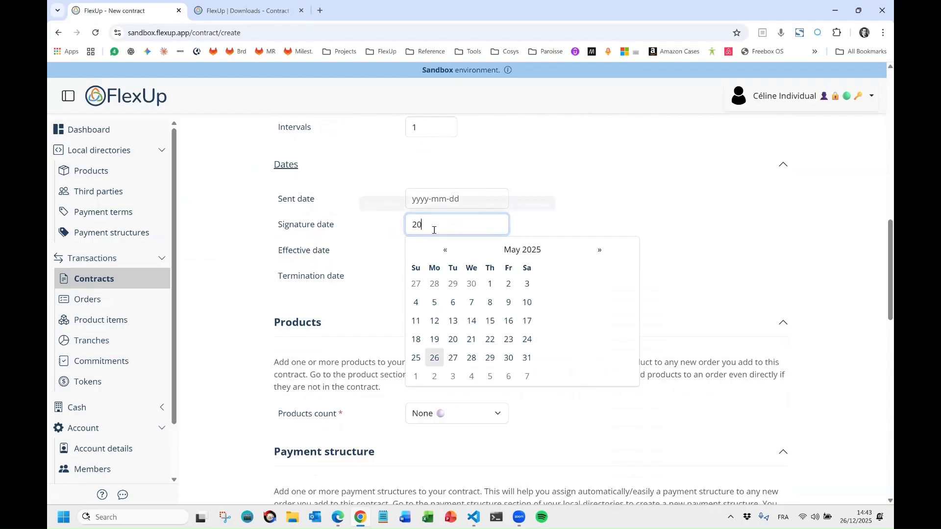
pyautogui.press('BackSpace')
pyautogui.write('1-0')
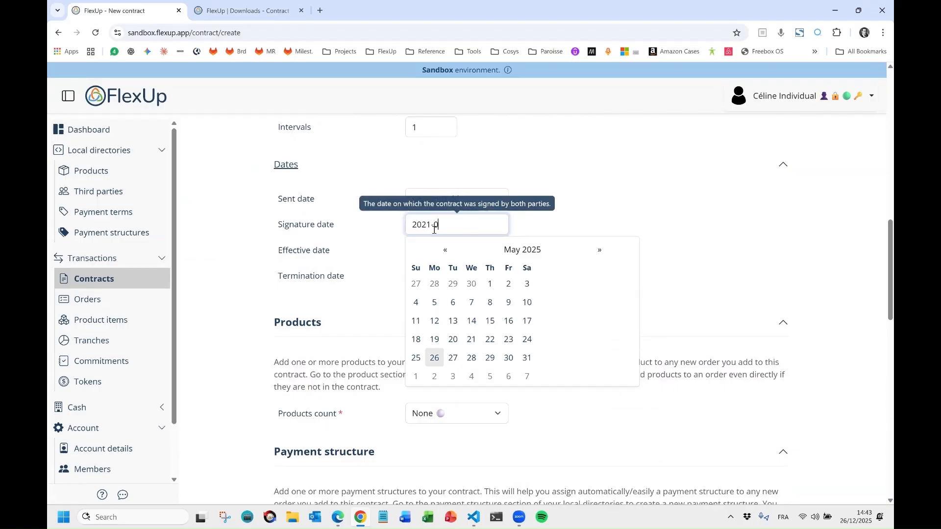
pyautogui.write('1-01')
# Copy the signature date 2021-01-01 into the contract's effective date and sent date.
pyautogui.hotkey('shift', 'Left')
pyautogui.hotkey('shift', 'Left')
pyautogui.hotkey('shift', 'Left')
pyautogui.hotkey('shift', 'Left')
pyautogui.hotkey('shift', 'Left')
pyautogui.hotkey('shift', 'Left')
pyautogui.hotkey('shift', 'Left')
pyautogui.hotkey('shift', 'Left')
pyautogui.hotkey('shift', 'Left')
pyautogui.hotkey('shift', 'Left')
pyautogui.hotkey('ctrl', 'c')
pyautogui.click(427, 248)
pyautogui.hotkey('ctrl', 'v')
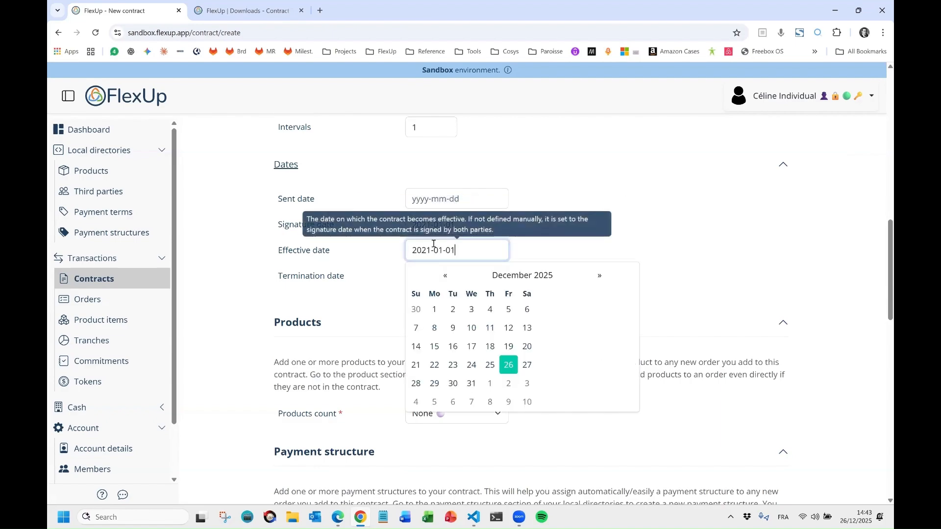
pyautogui.click(625, 243)
pyautogui.click(416, 199)
pyautogui.hotkey('ctrl', 'v')
pyautogui.click(664, 205)
# Set the contract's products count to Multiple and enable a custom payment structure per item.
pyautogui.scroll(-3, 344, 281)
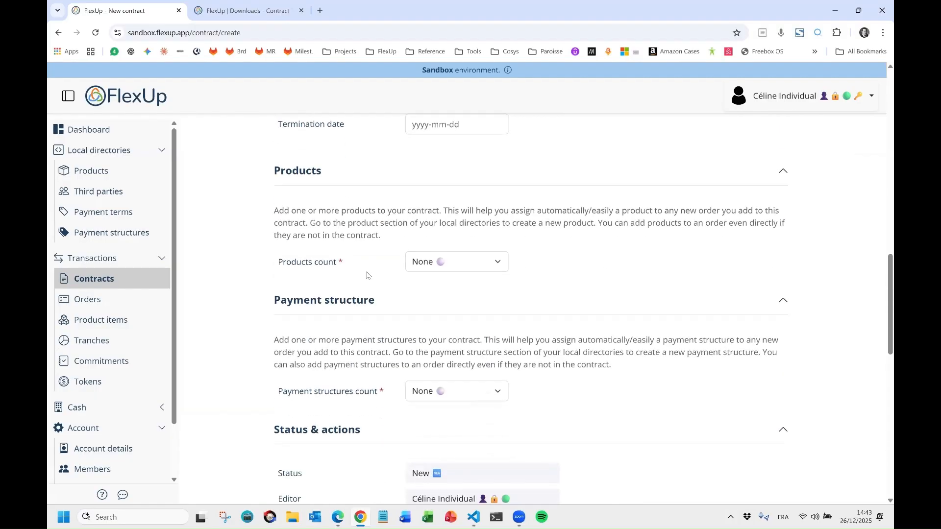
pyautogui.click(456, 262)
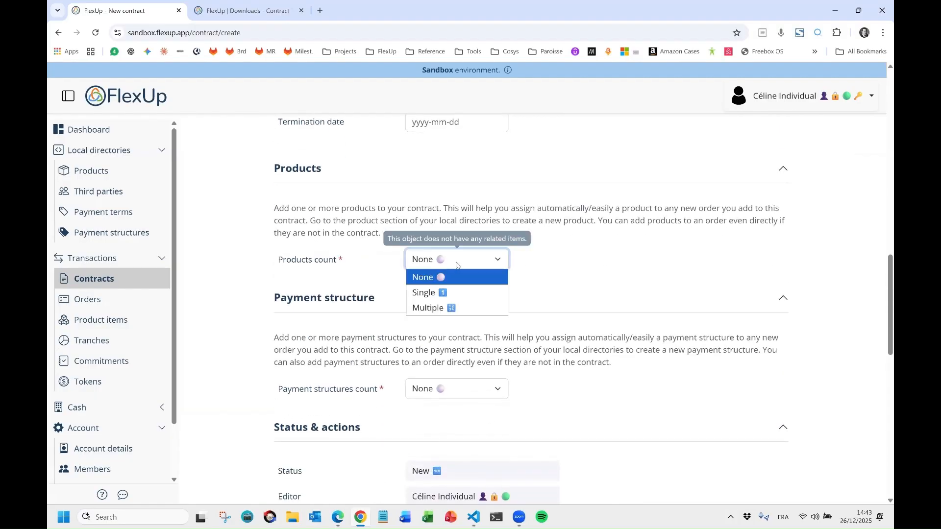
pyautogui.click(460, 295)
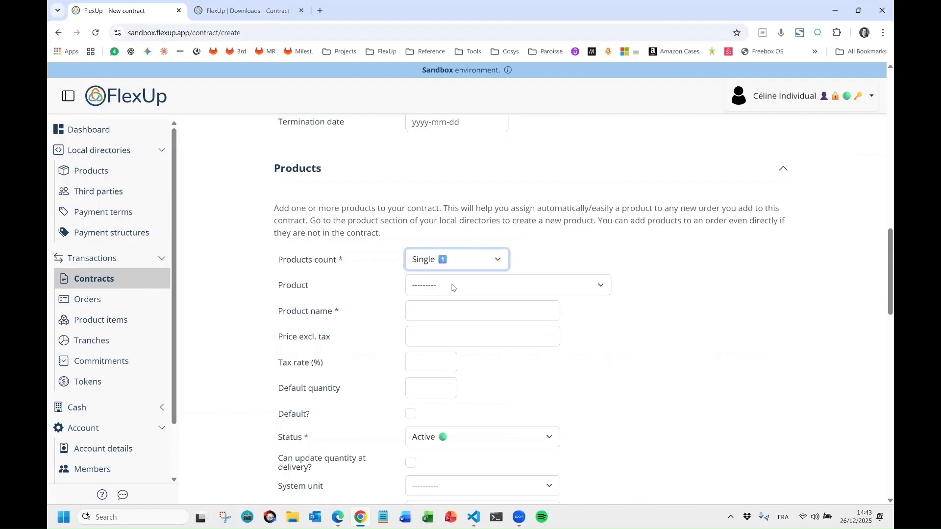
pyautogui.click(454, 261)
pyautogui.click(452, 307)
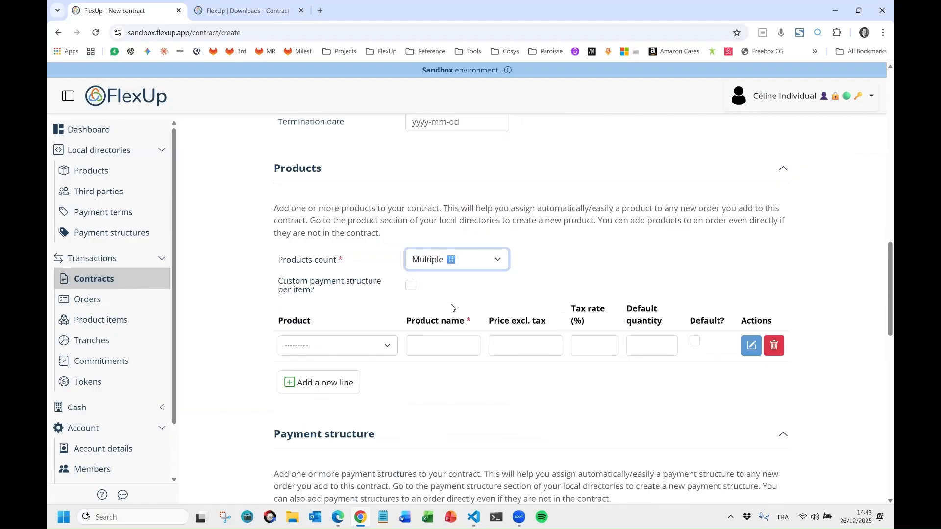
pyautogui.click(411, 290)
# Fill the first product line with Management Services, default quantity 1, marked as default, and check the payment structure options without choosing one.
pyautogui.click(347, 346)
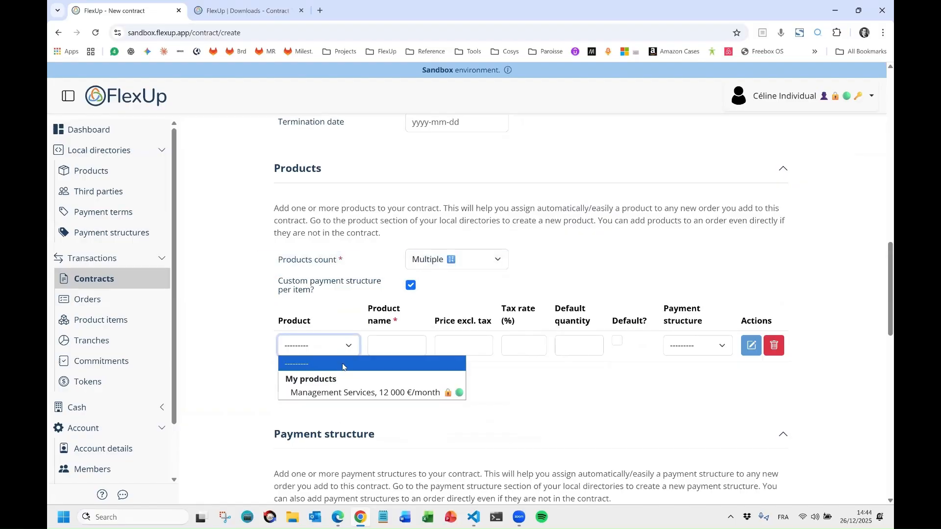
pyautogui.click(365, 392)
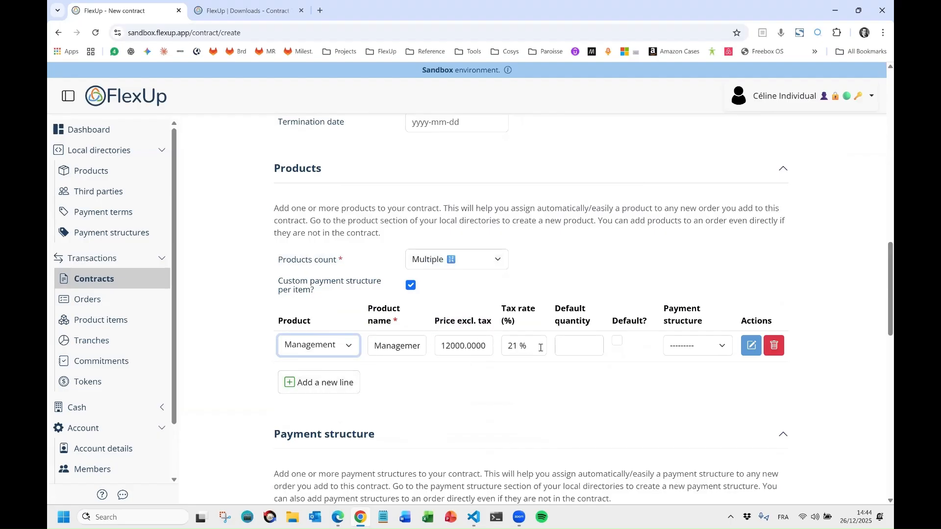
pyautogui.click(587, 343)
pyautogui.write('1')
pyautogui.click(616, 342)
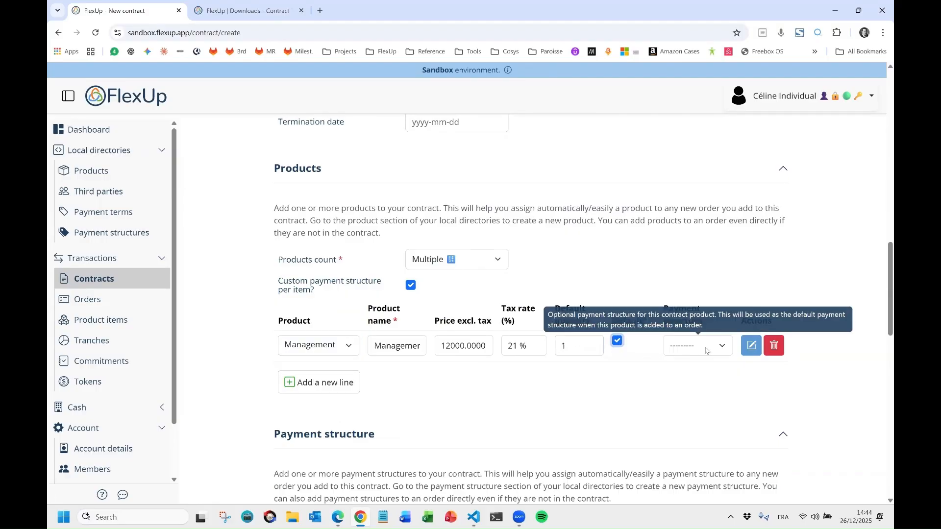
pyautogui.click(706, 349)
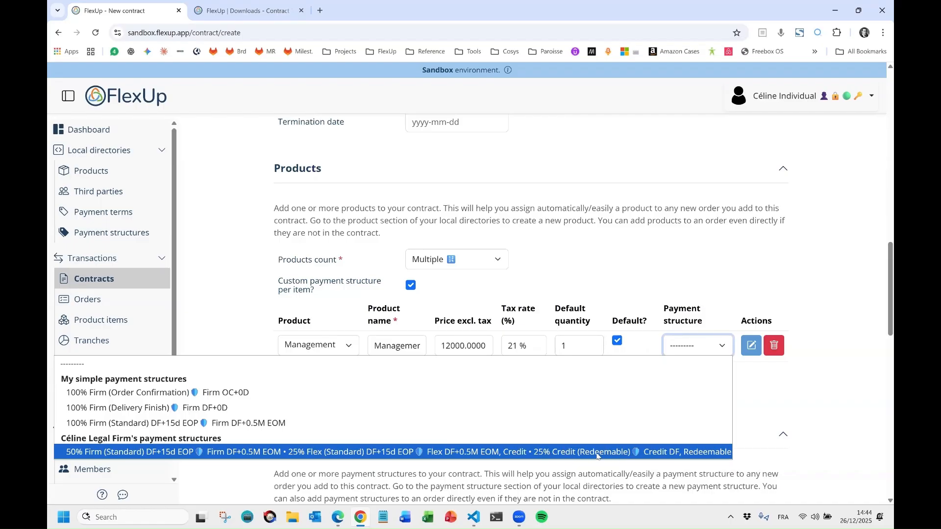
pyautogui.click(843, 362)
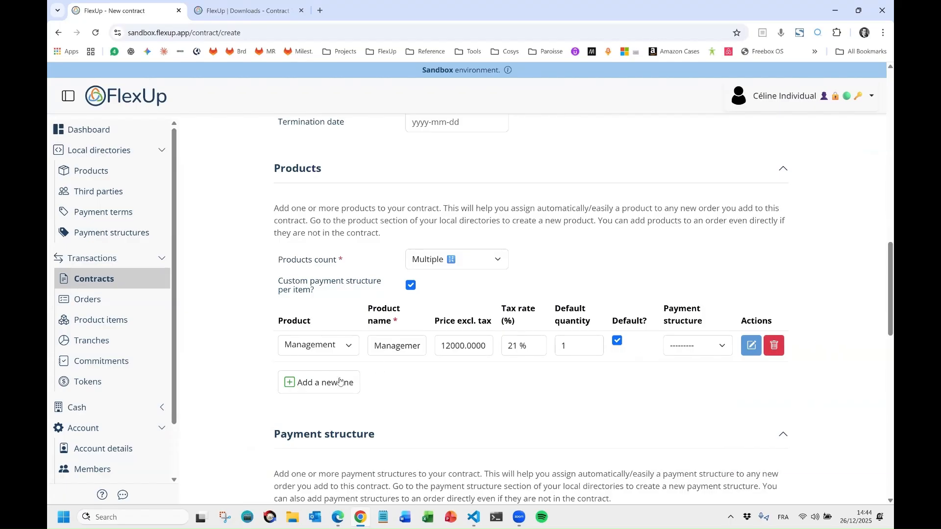
# Add a second product line to the contract with the product name Expenses, leaving its price empty.
pyautogui.click(324, 387)
pyautogui.click(325, 382)
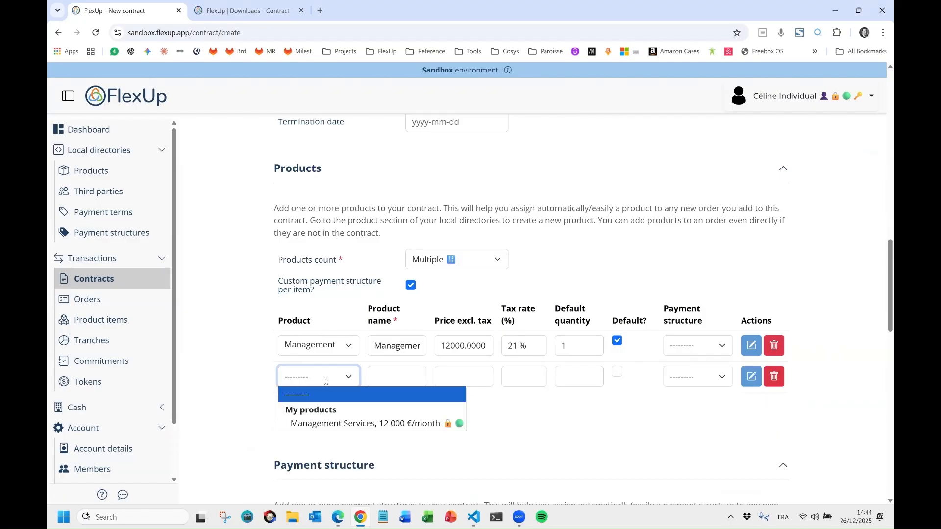
pyautogui.click(386, 377)
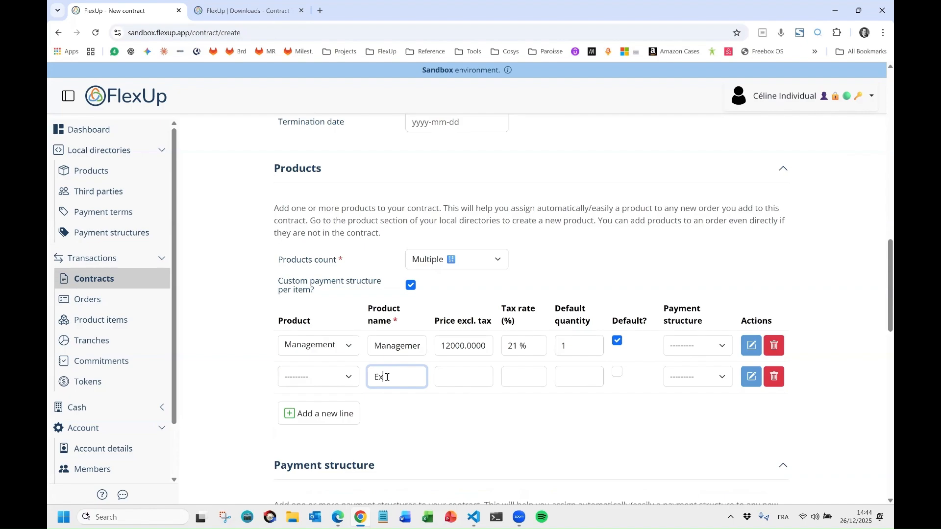
pyautogui.write('Expenses')
pyautogui.press('Tab')
pyautogui.press('Tab')
pyautogui.press('Tab')
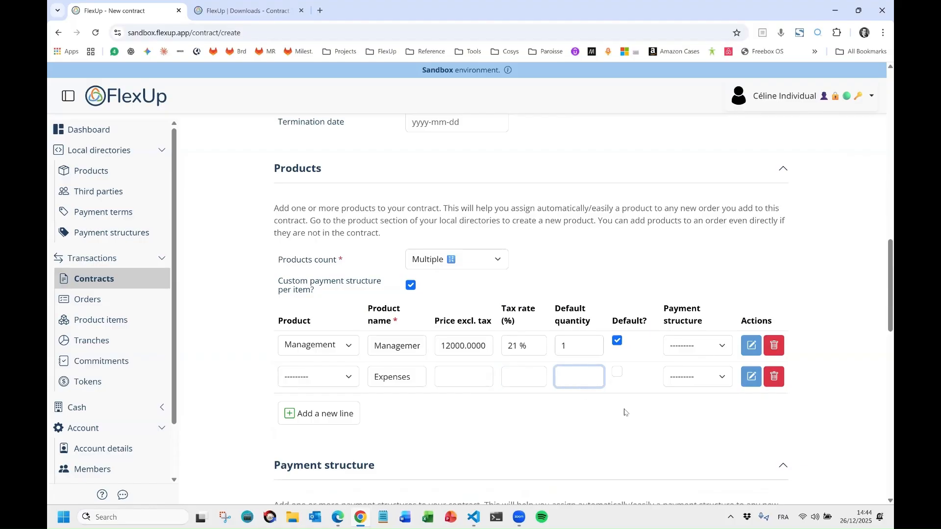
# Give the Expenses line a 21 % tax rate, mark it as default and assign the 100% Firm (Standard) DF+15d EOP payment structure.
pyautogui.click(497, 378)
pyautogui.click(511, 377)
pyautogui.write('21')
pyautogui.click(618, 373)
pyautogui.click(673, 380)
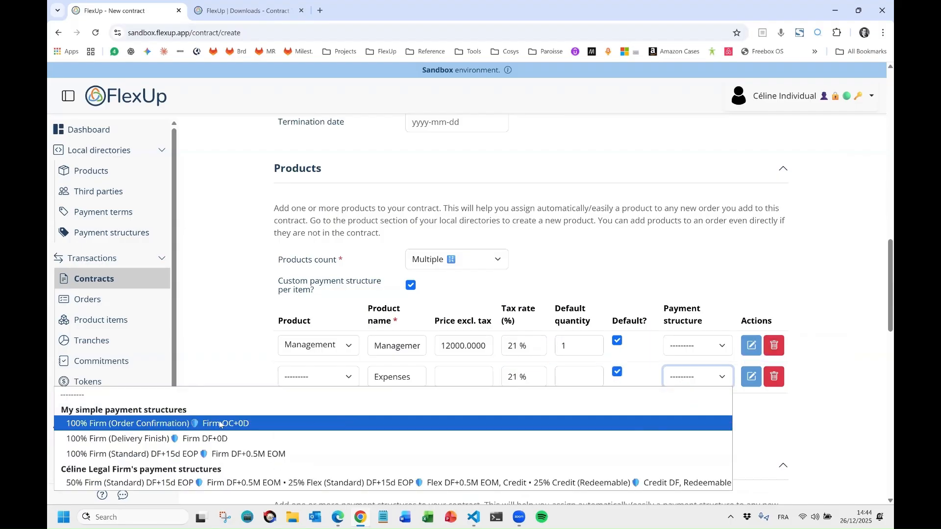
pyautogui.click(221, 457)
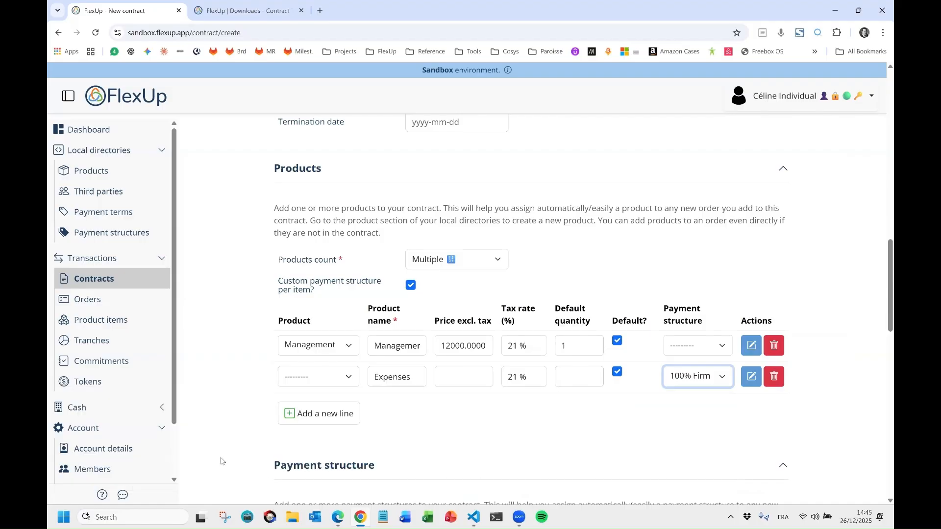
# Assign Céline Legal Firm's 50% Firm, 25% Flex, 25% Credit (Redeemable) payment structure to the Management Services line.
pyautogui.click(698, 347)
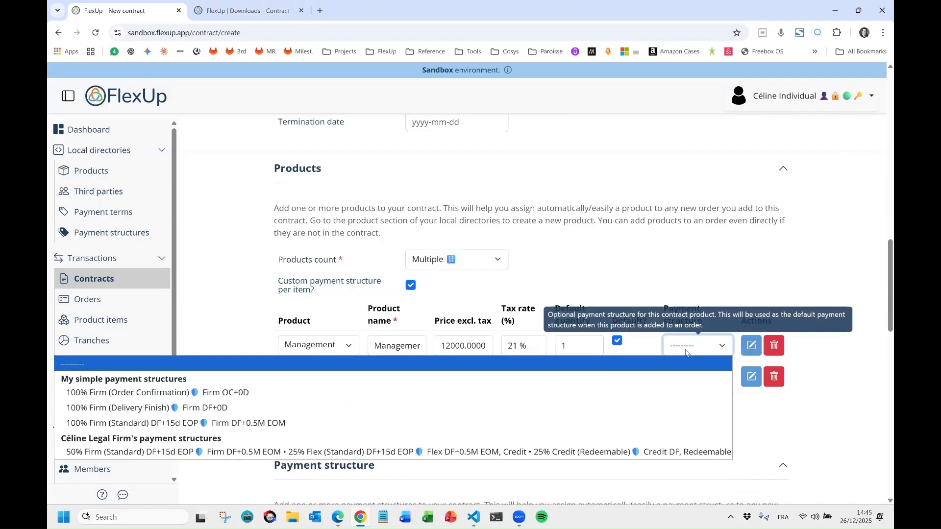
pyautogui.click(286, 452)
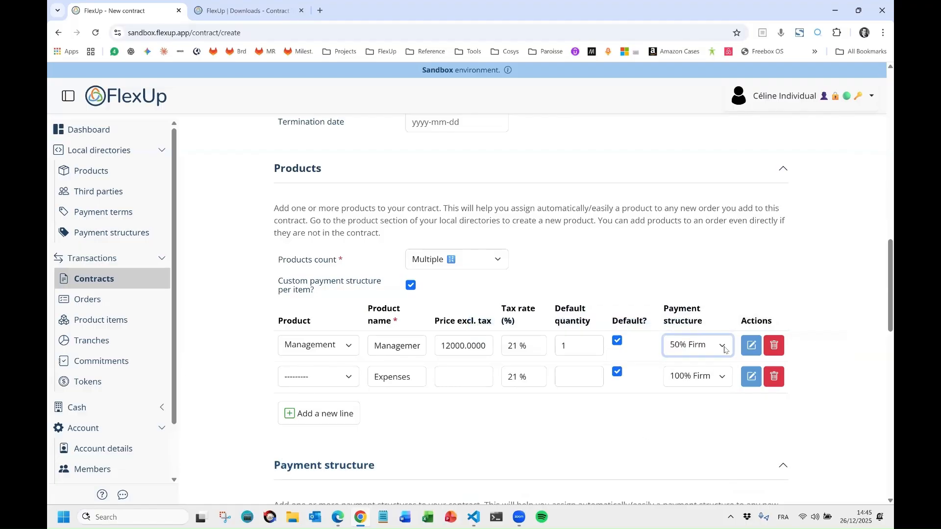
pyautogui.scroll(-4, 468, 343)
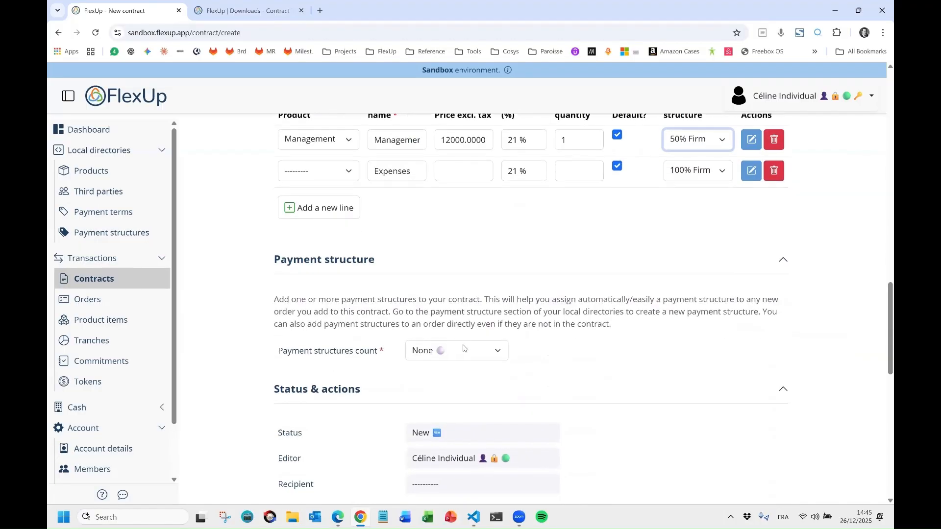
pyautogui.scroll(2, 494, 283)
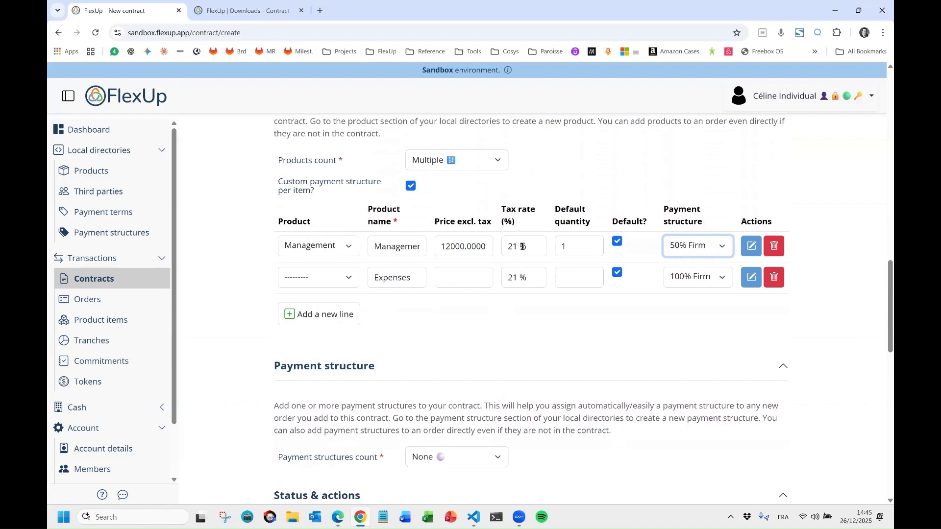
# Save the recurring contract and create an order for it.
pyautogui.scroll(-12, 400, 309)
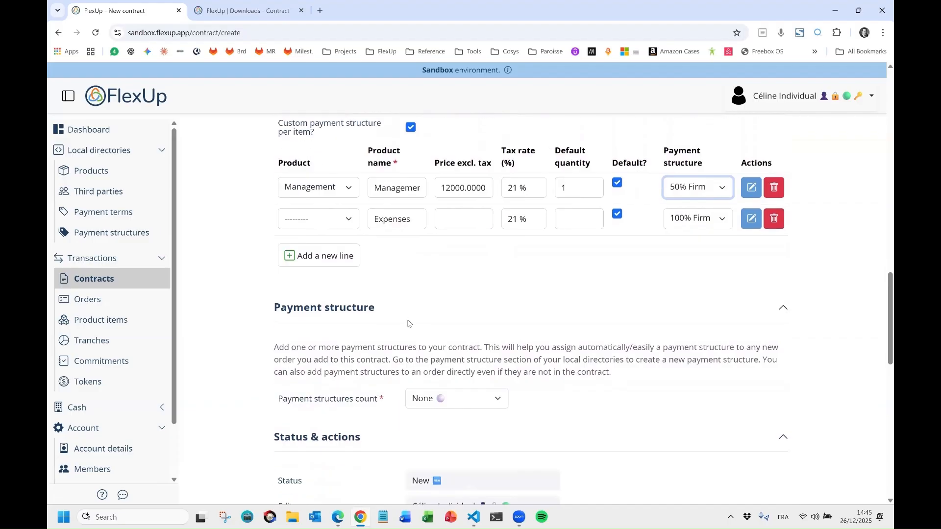
pyautogui.scroll(-3, 413, 314)
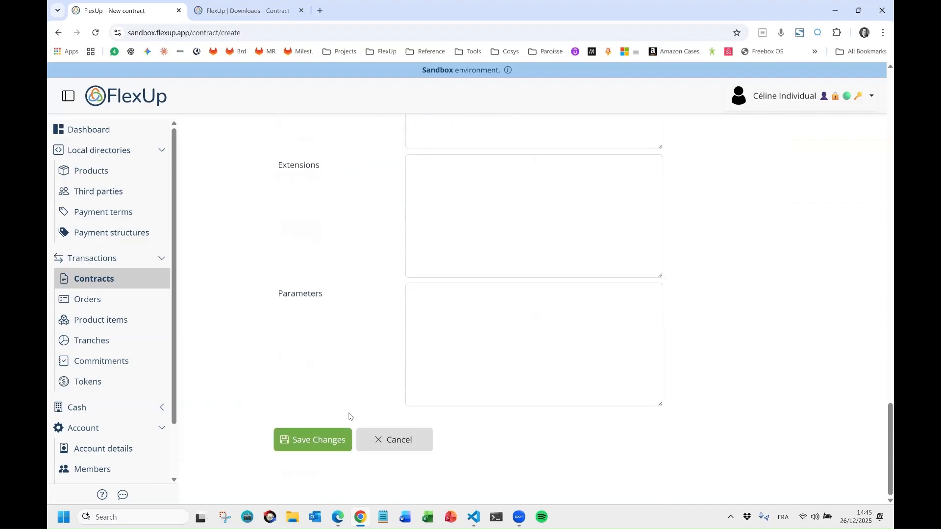
pyautogui.click(314, 440)
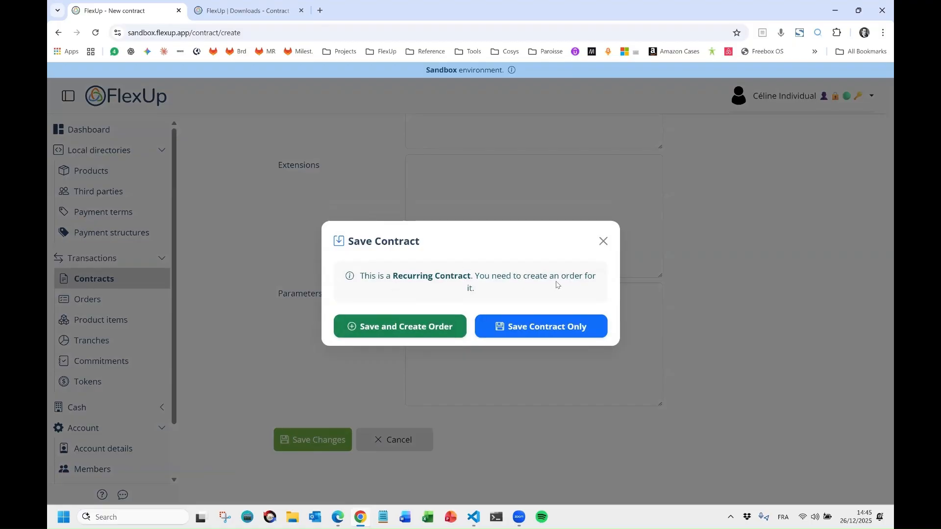
pyautogui.click(415, 326)
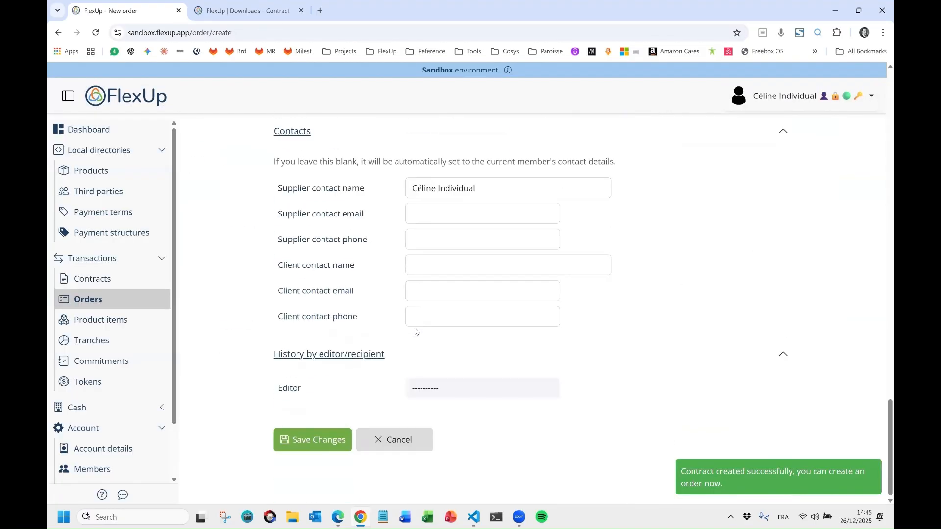
# Review the new order's prefilled contract information, order information and delivery sections.
pyautogui.scroll(20, 415, 331)
pyautogui.scroll(15, 421, 327)
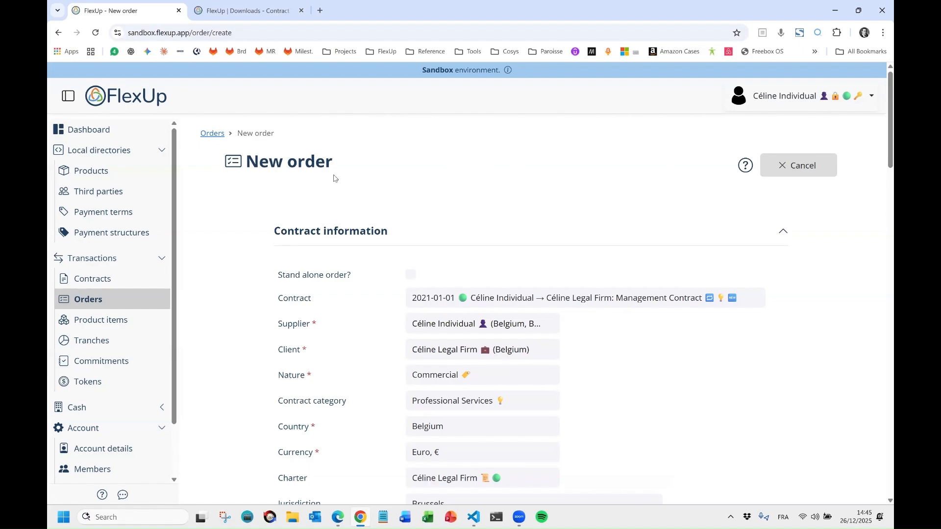
pyautogui.scroll(-1, 439, 310)
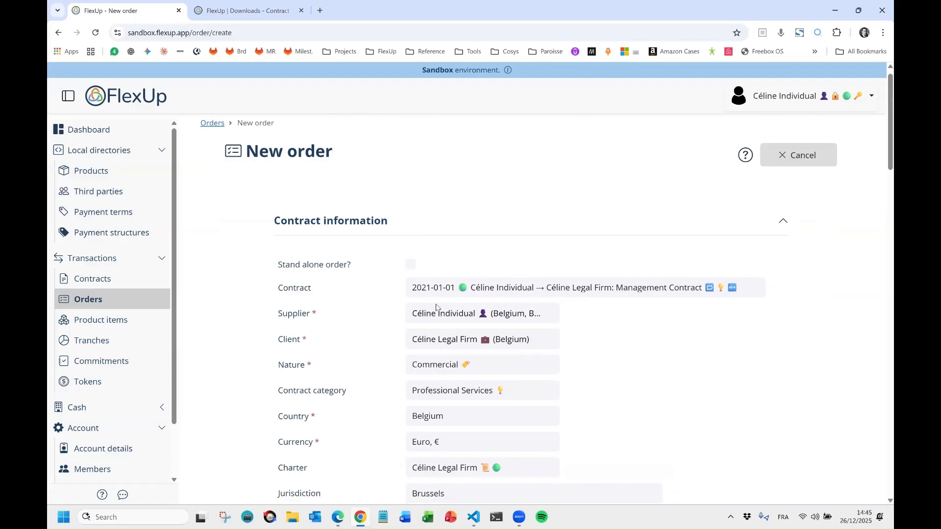
pyautogui.scroll(-1, 439, 309)
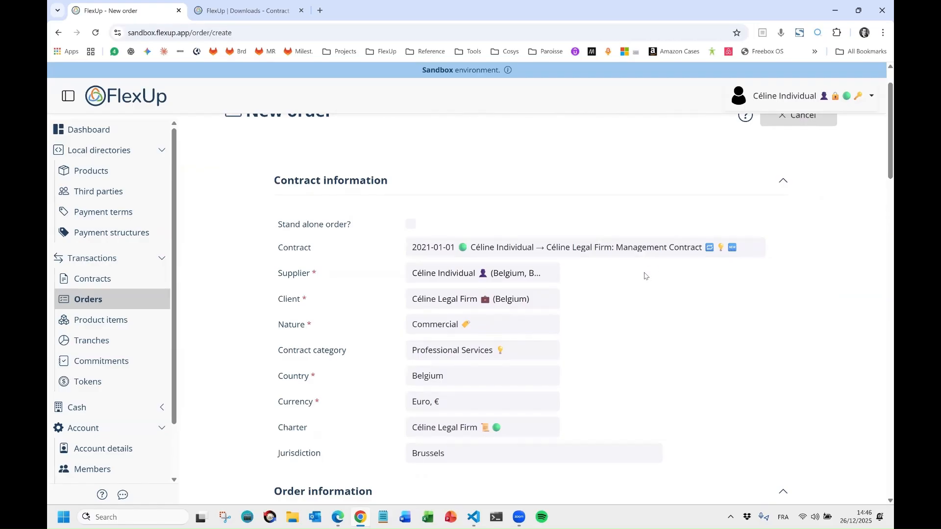
pyautogui.scroll(-6, 645, 275)
pyautogui.scroll(-4, 645, 275)
pyautogui.scroll(4, 613, 267)
pyautogui.scroll(-4, 442, 270)
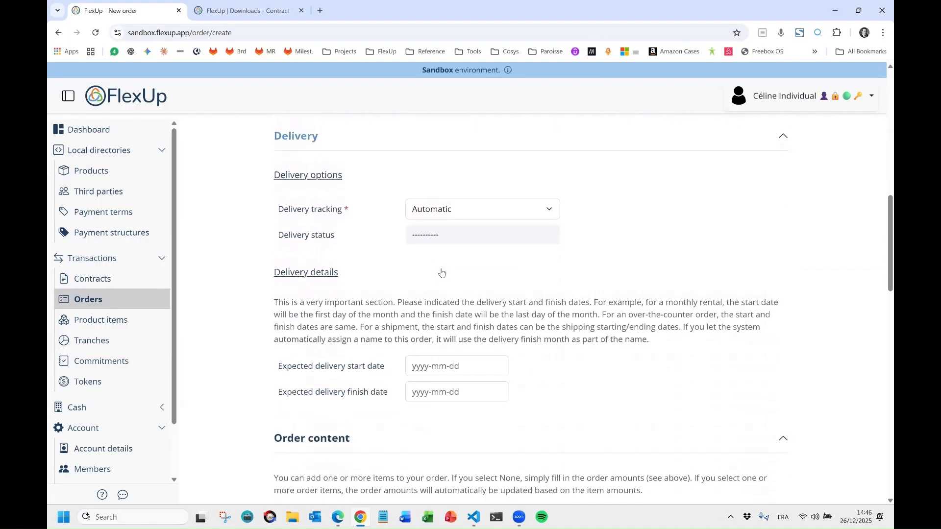
pyautogui.scroll(-2, 451, 299)
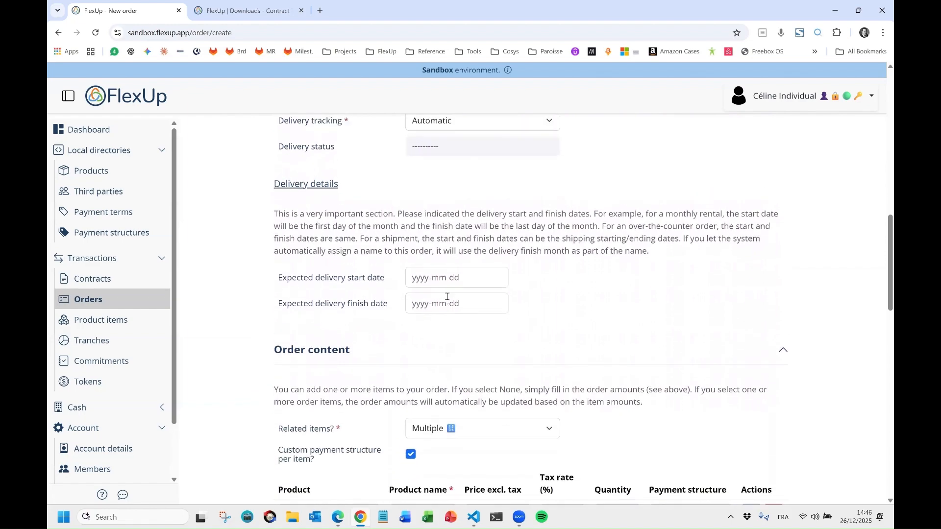
pyautogui.scroll(4, 414, 240)
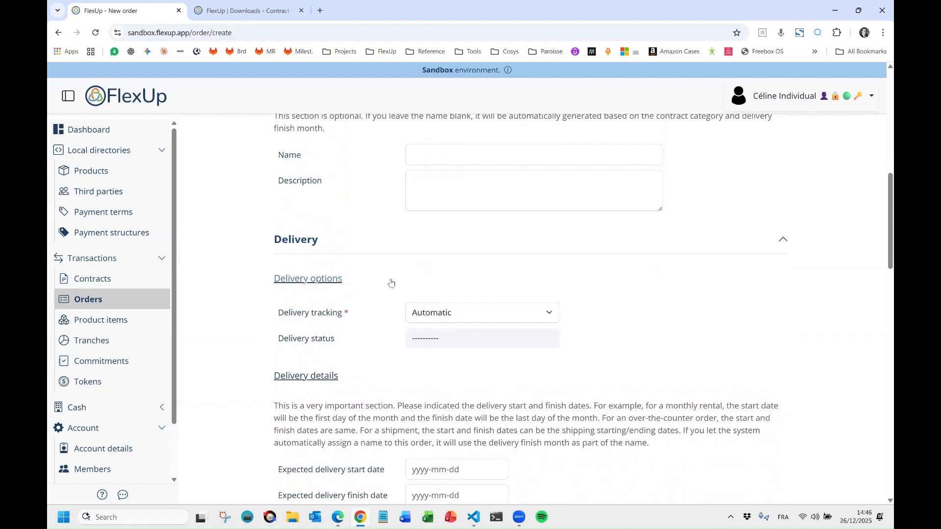
pyautogui.scroll(-3, 381, 336)
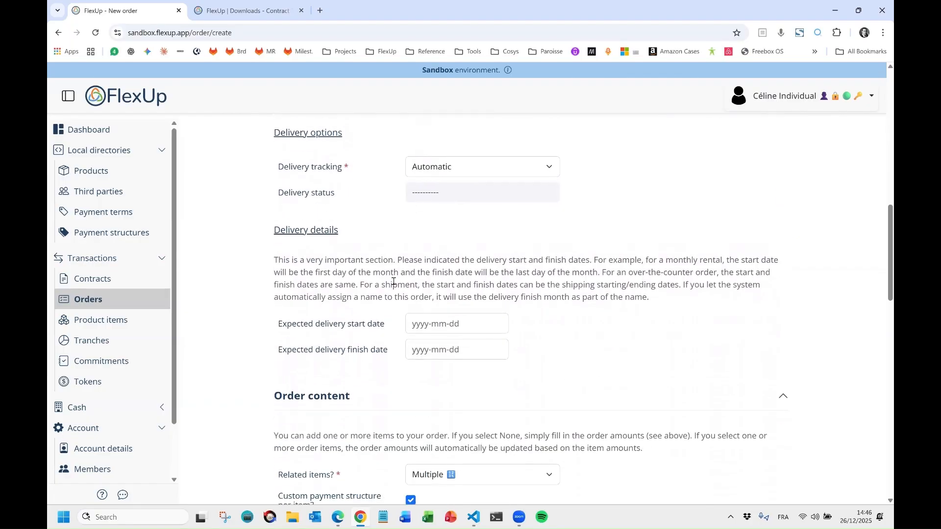
# Set the order's expected delivery start date to 2021-01-01 and its expected delivery finish date to 2021-01-31.
pyautogui.click(415, 328)
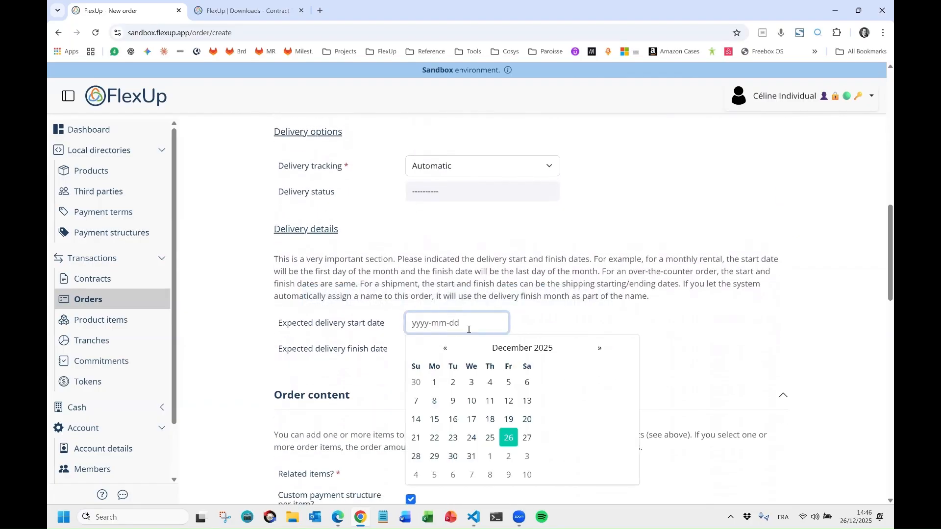
pyautogui.write('2021-01-01')
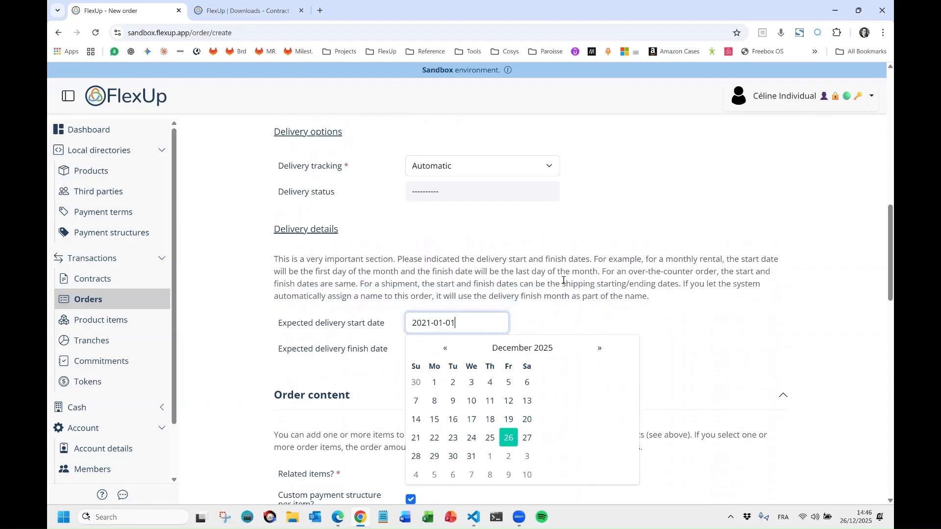
pyautogui.click(562, 282)
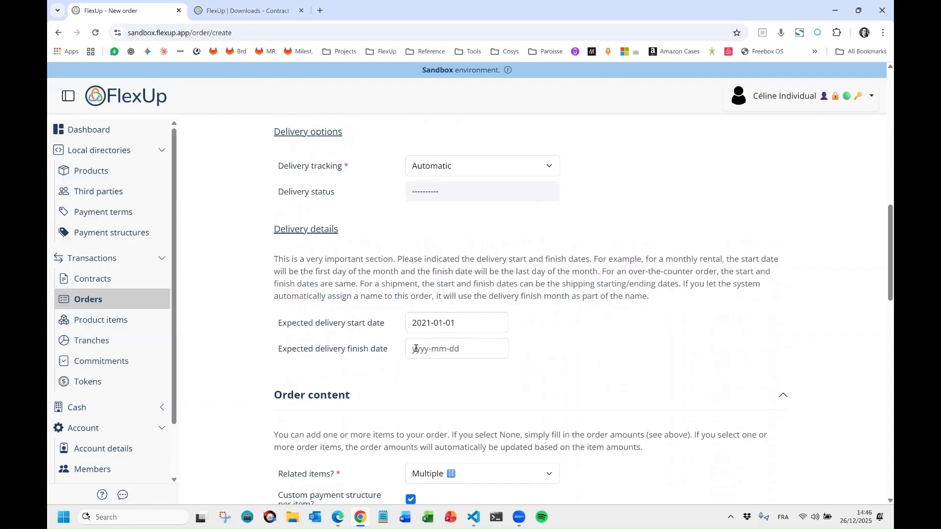
pyautogui.click(415, 348)
pyautogui.write('2021-01-01')
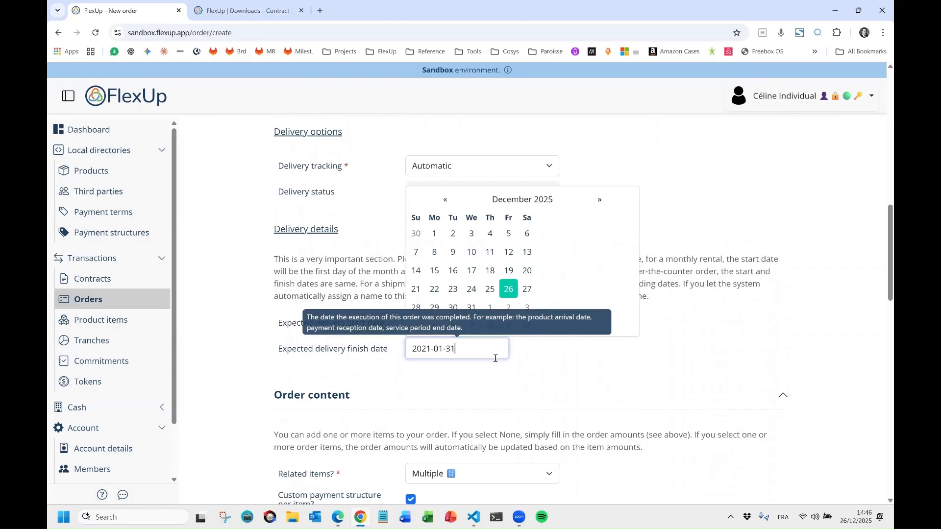
pyautogui.press('Return')
pyautogui.click(385, 395)
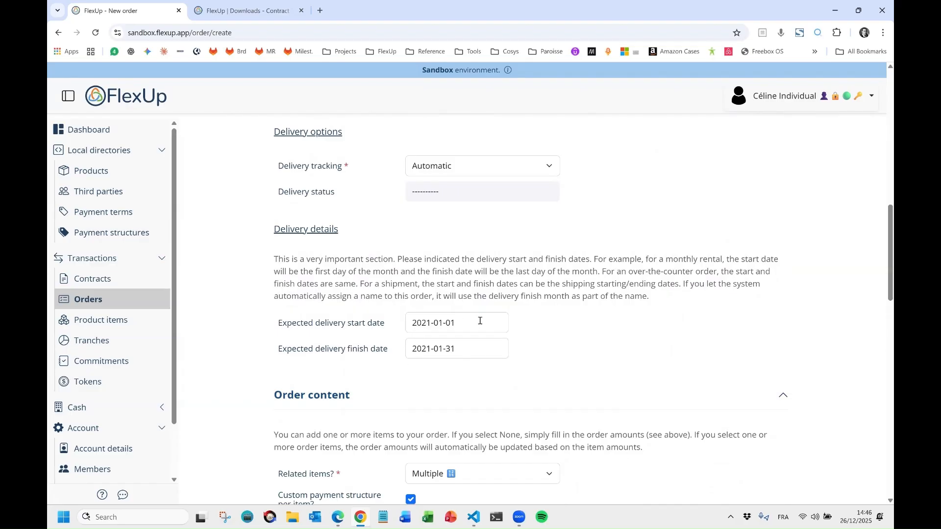
pyautogui.moveTo(478, 323)
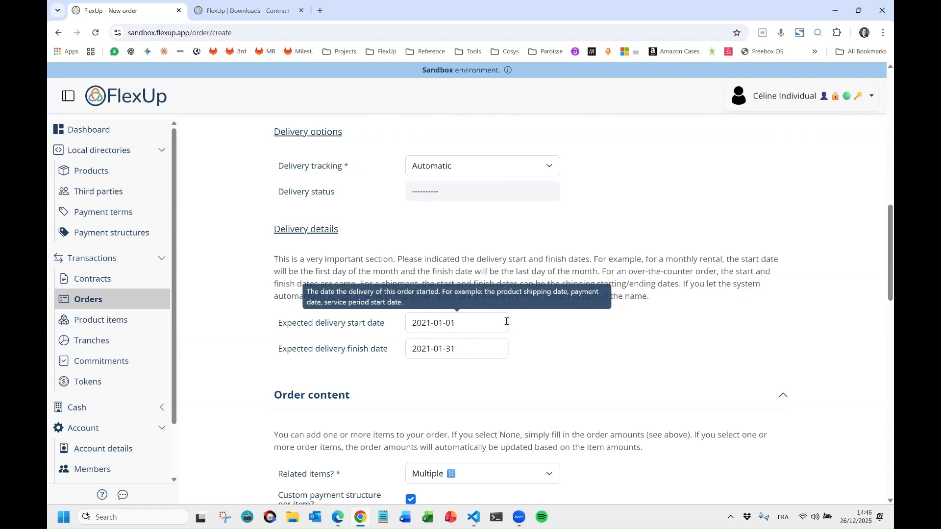
# Remove the Expenses line from the order content.
pyautogui.scroll(-4, 590, 329)
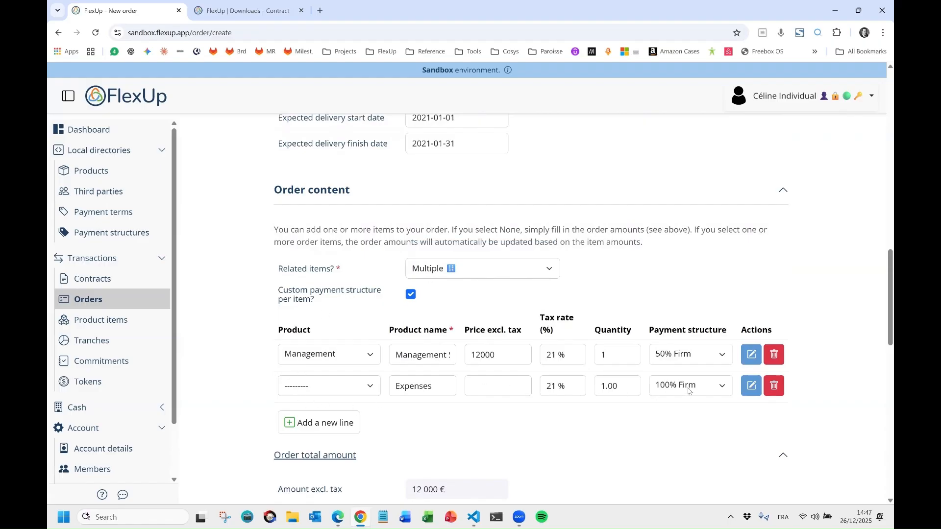
pyautogui.click(774, 385)
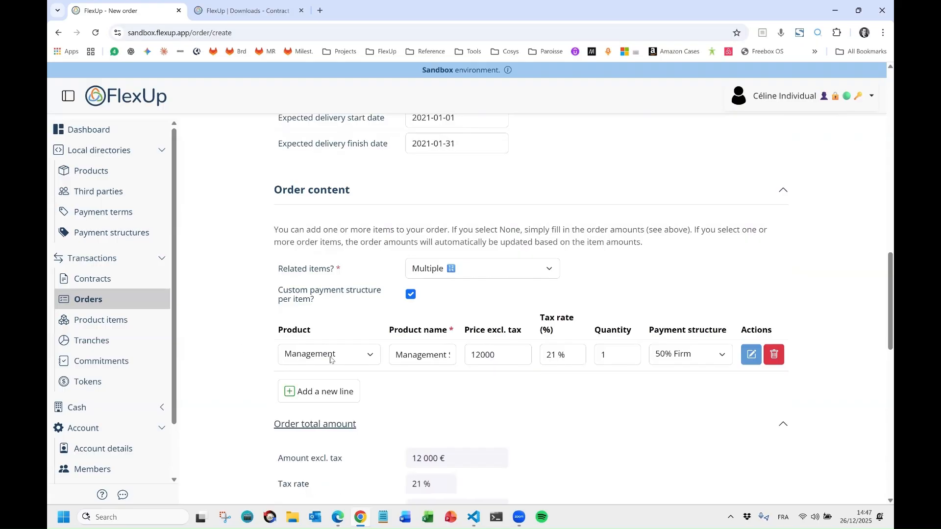
# Set both the order's sent date and its confirmation date to 2021-01-01.
pyautogui.scroll(-1, 319, 360)
pyautogui.scroll(-10, 319, 360)
pyautogui.scroll(3, 325, 353)
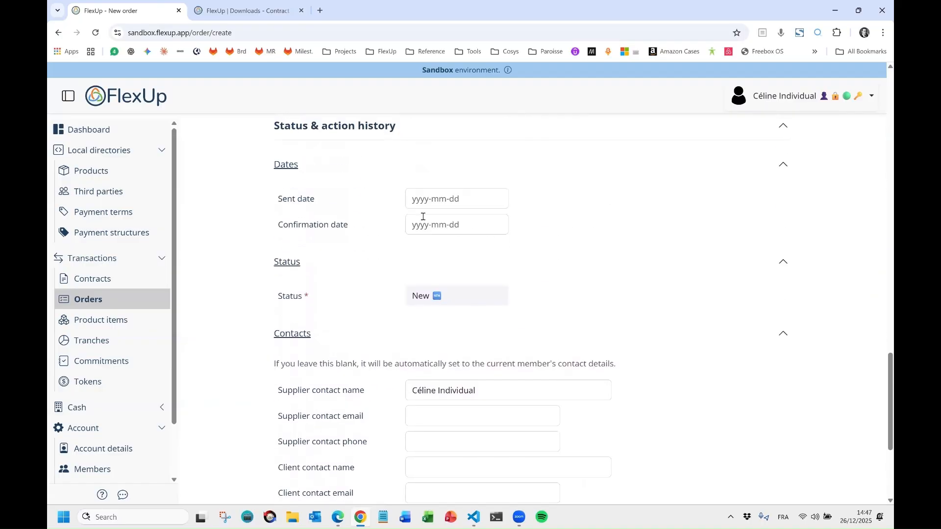
pyautogui.click(424, 199)
pyautogui.write('2021-01-01')
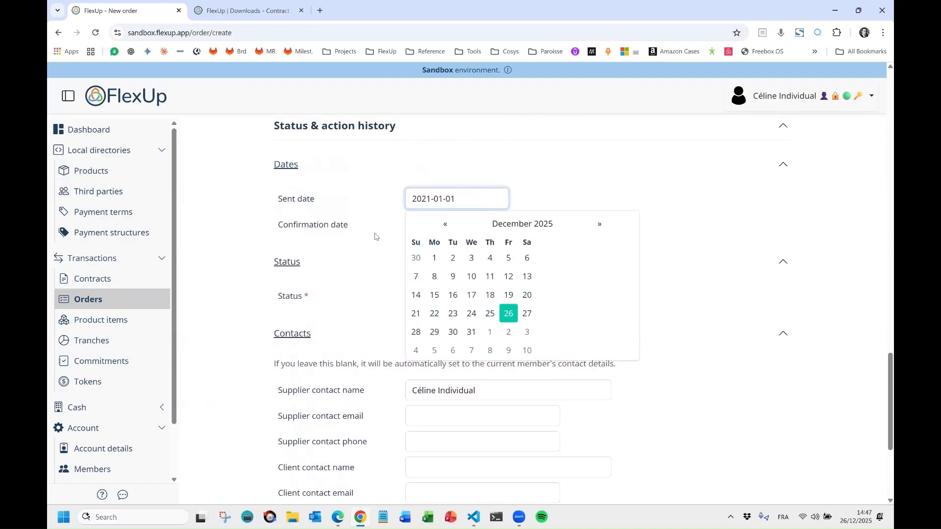
pyautogui.click(414, 224)
pyautogui.write('2021-01-01')
pyautogui.click(246, 261)
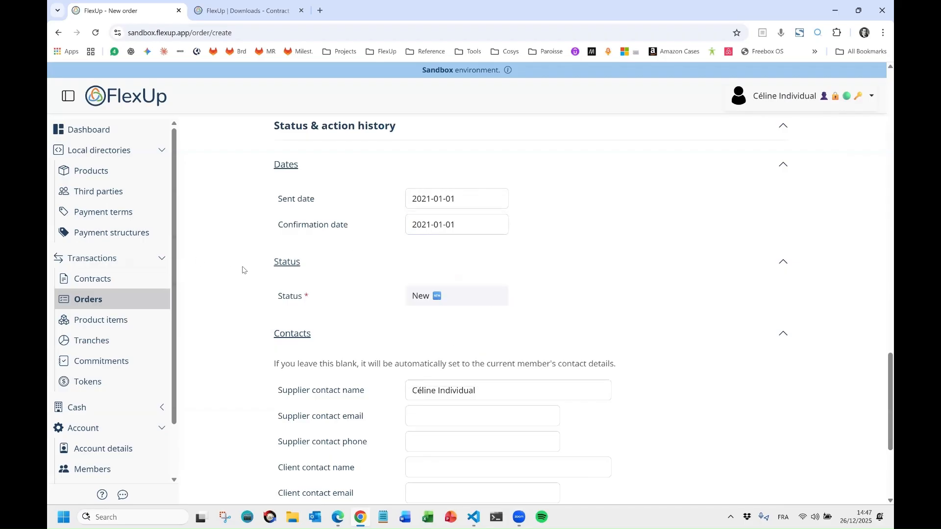
# Save the new order, leaving the empty supplier and client contact fields blank.
pyautogui.scroll(-5, 238, 321)
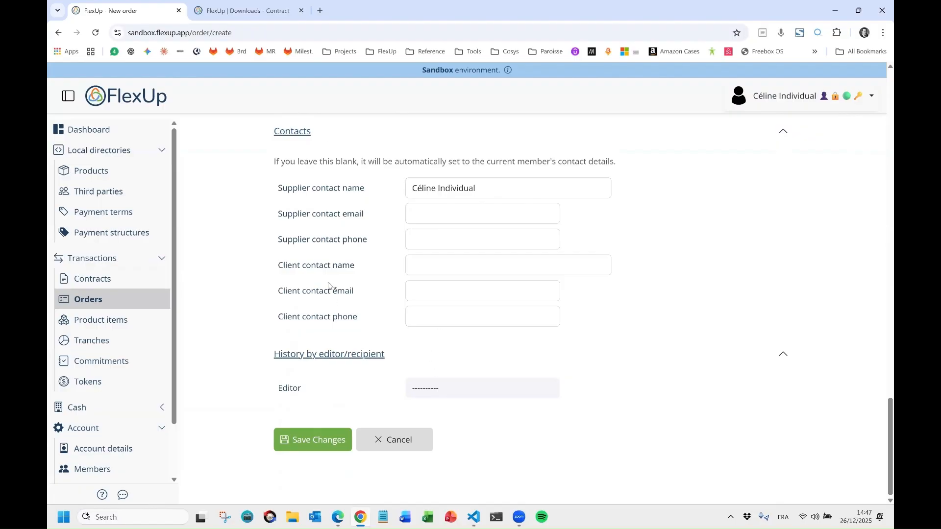
pyautogui.moveTo(517, 163); pyautogui.dragTo(619, 166)
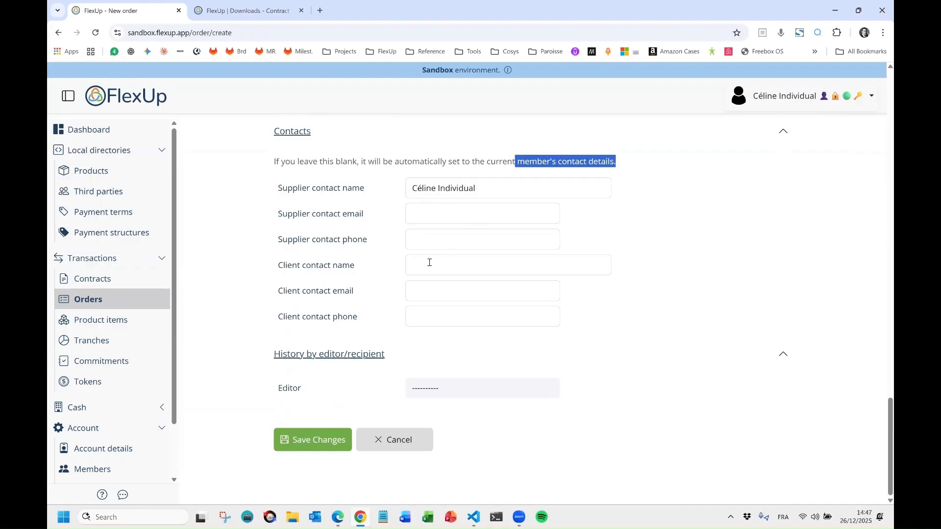
pyautogui.click(311, 445)
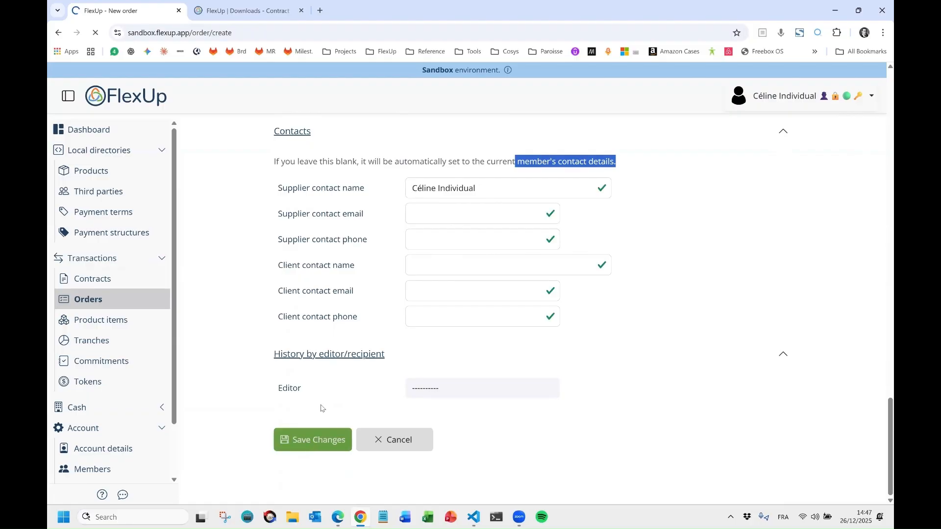
pyautogui.scroll(-20, 371, 217)
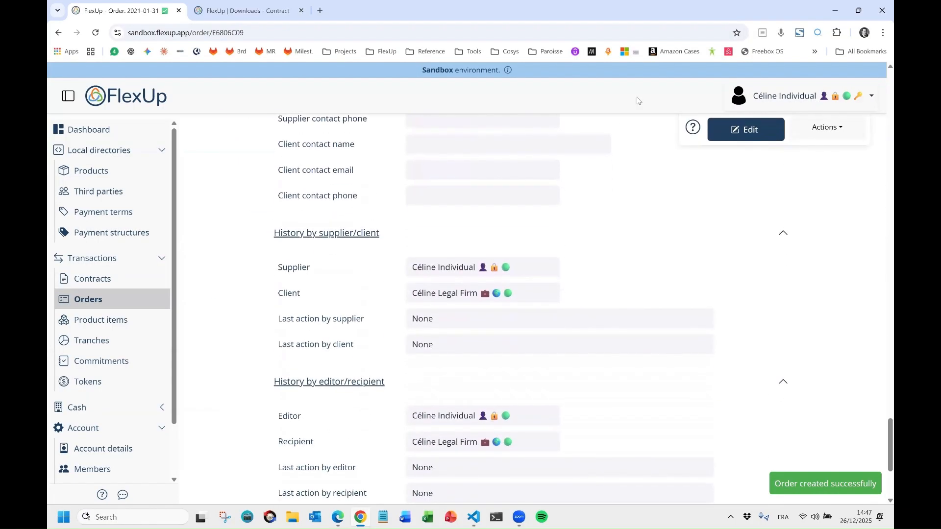
# Open the account's only member record for editing and enter the member's contact email, leaving the title blank.
pyautogui.scroll(-2, 101, 321)
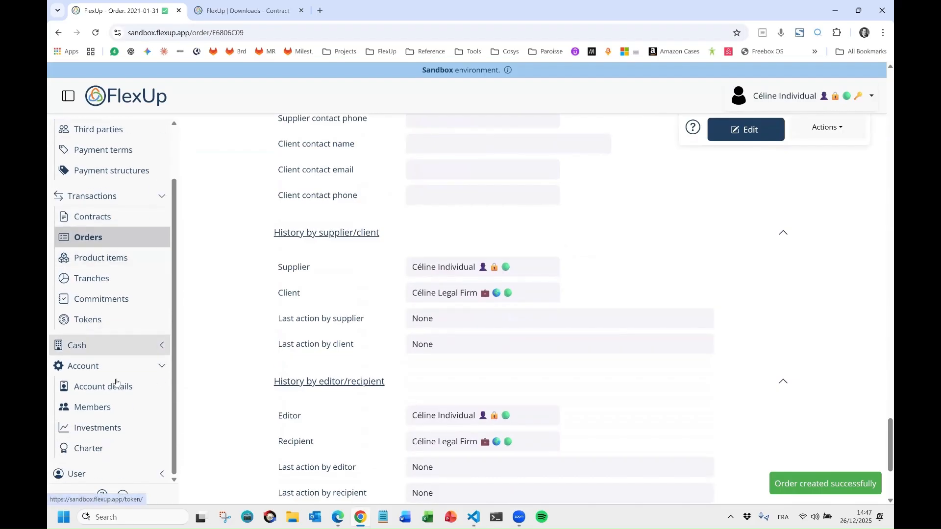
pyautogui.click(118, 412)
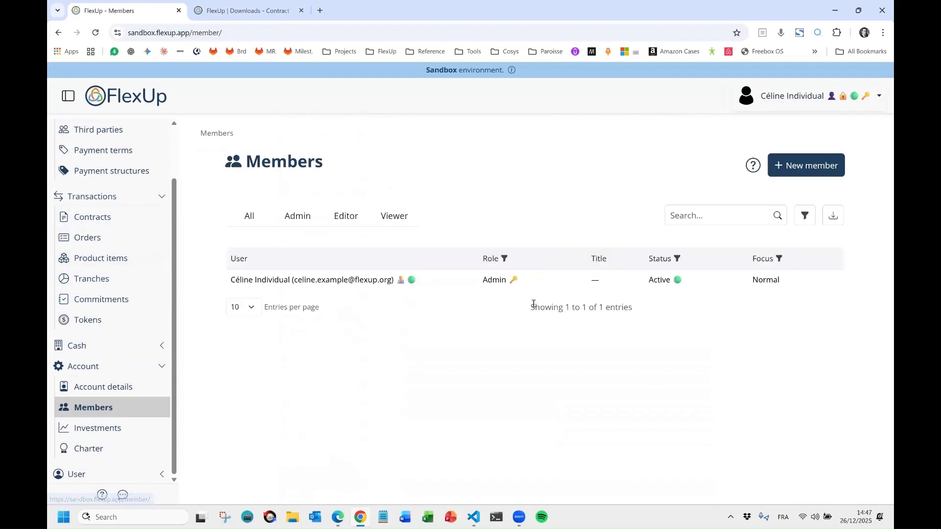
pyautogui.click(550, 283)
pyautogui.click(828, 201)
pyautogui.click(462, 395)
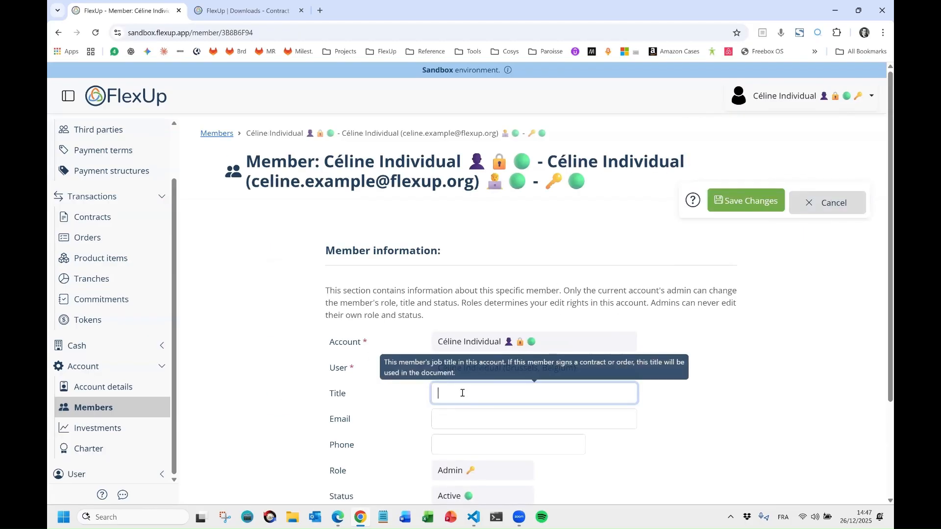
pyautogui.click(448, 422)
pyautogui.write('celine.individua')
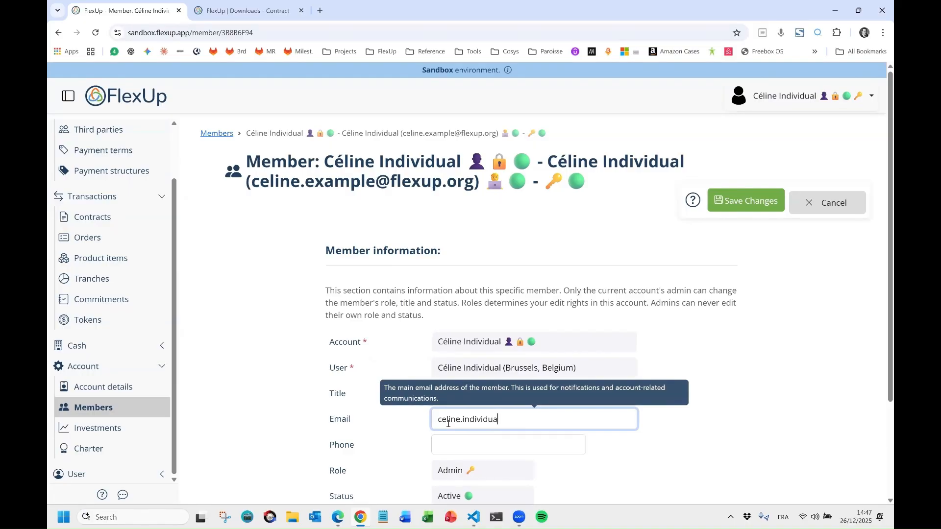
pyautogui.write('l@example.com')
pyautogui.press('Tab')
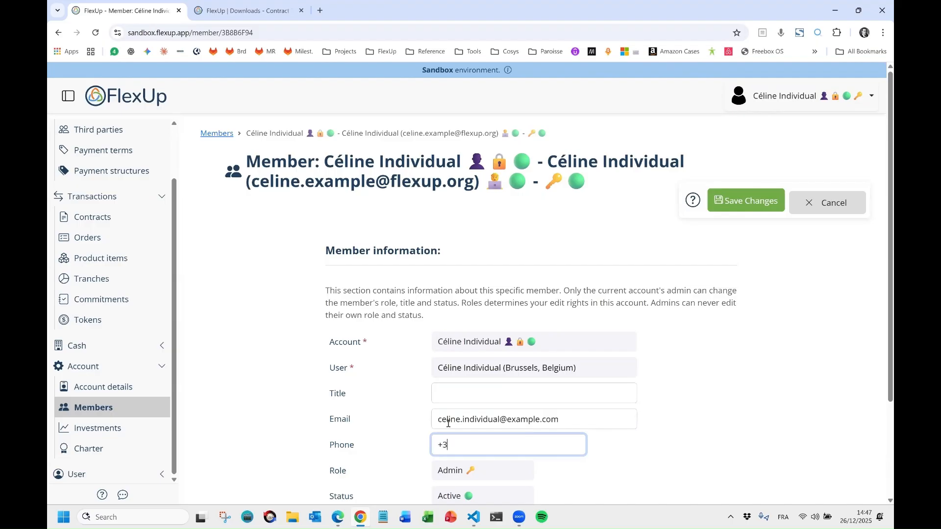
# Enter the member's phone number with its digits spaced into groups, and save the member record.
pyautogui.write('+32 4567890')
pyautogui.click(469, 446)
pyautogui.press('Right')
pyautogui.press('Right')
pyautogui.scroll(-3, 434, 431)
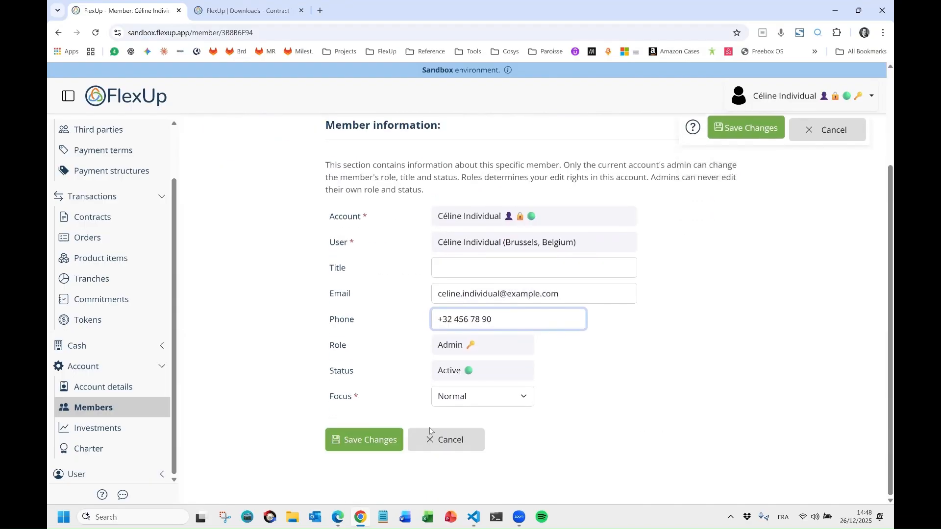
pyautogui.click(356, 442)
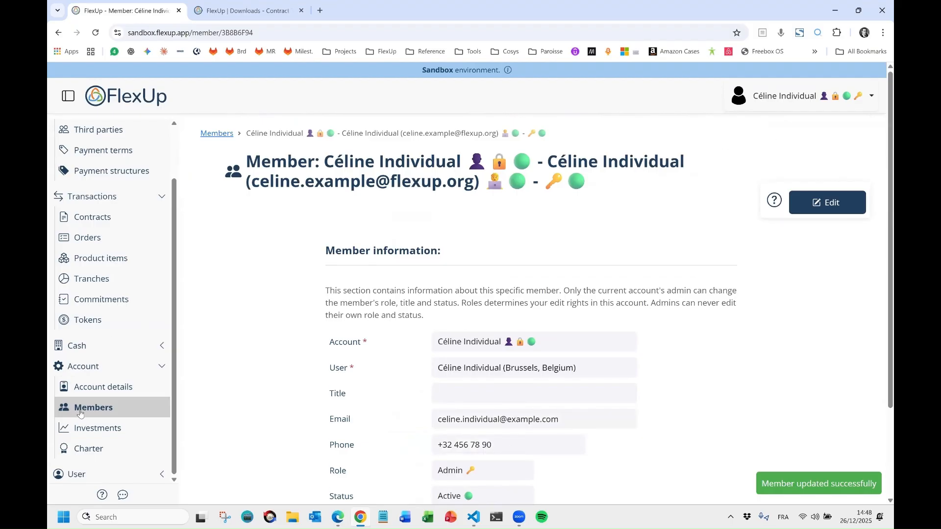
# Reopen the Professional Services January 2021 order for editing and resave it with the supplier contact email and phone left blank.
pyautogui.click(89, 240)
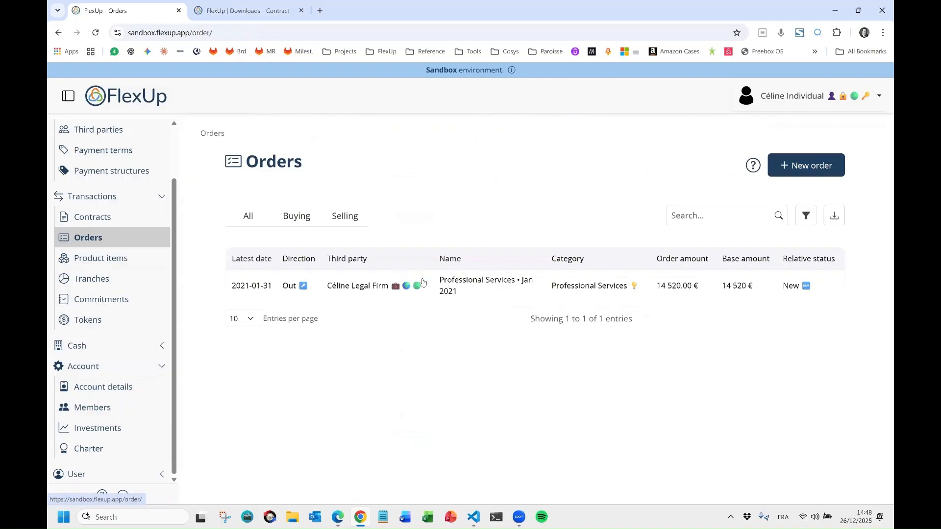
pyautogui.click(456, 294)
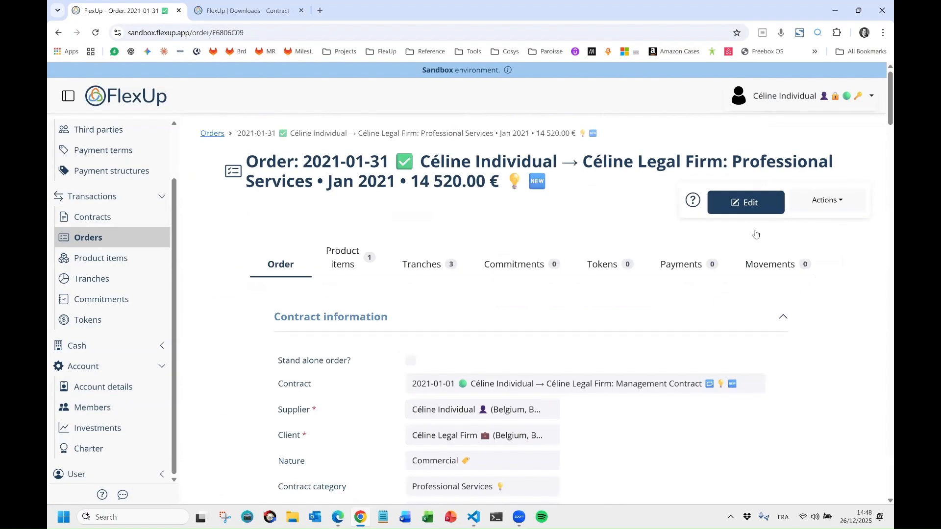
pyautogui.click(746, 201)
pyautogui.scroll(-20, 524, 311)
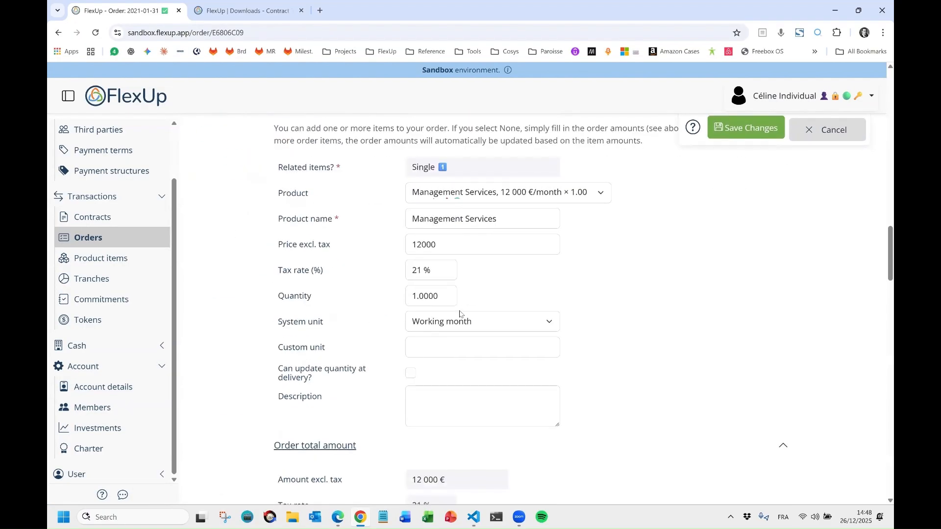
pyautogui.scroll(-15, 458, 316)
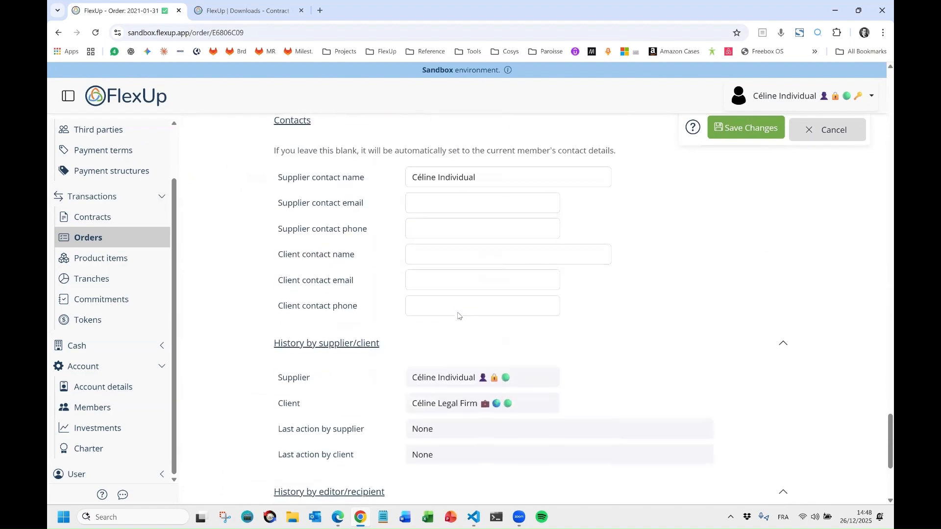
pyautogui.scroll(5, 444, 180)
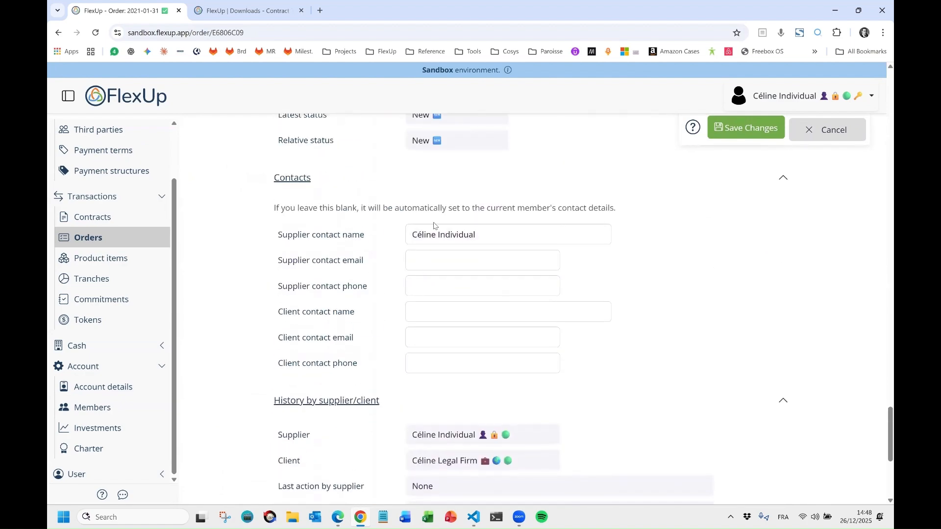
pyautogui.click(745, 128)
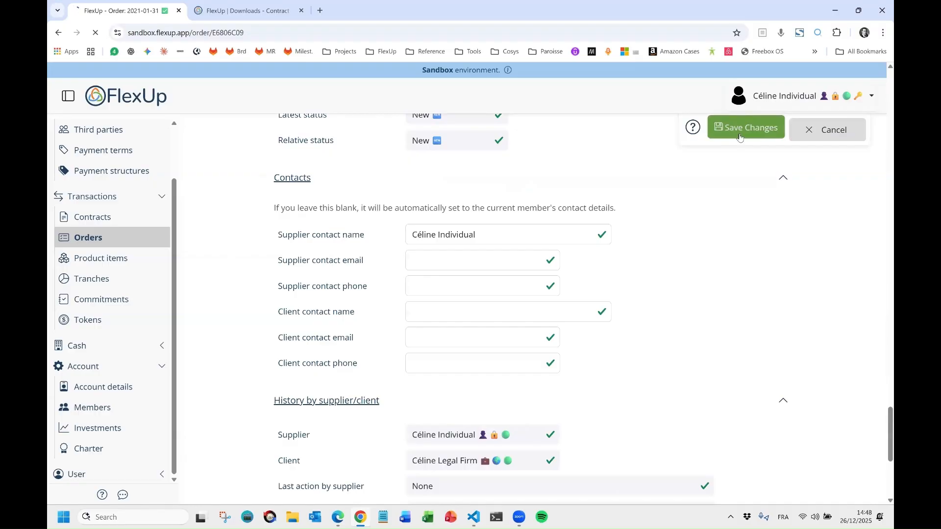
pyautogui.scroll(-20, 448, 269)
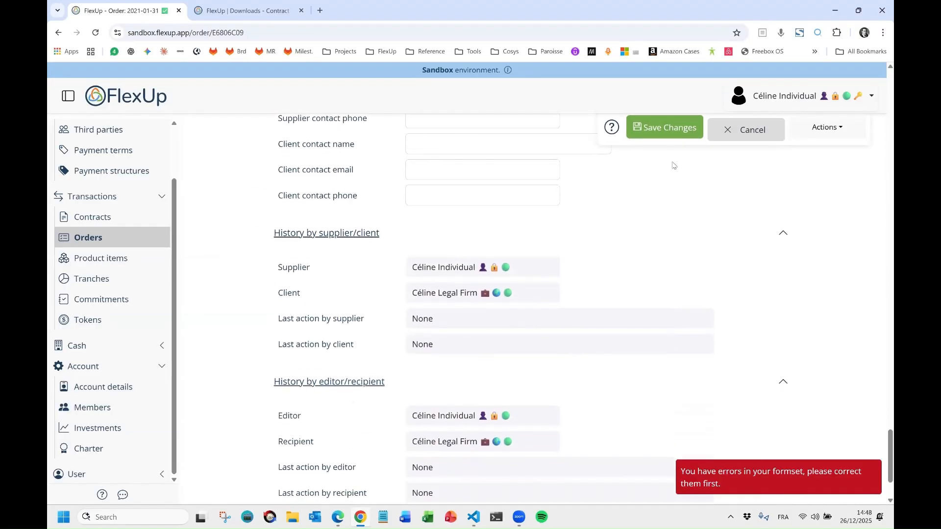
pyautogui.click(664, 136)
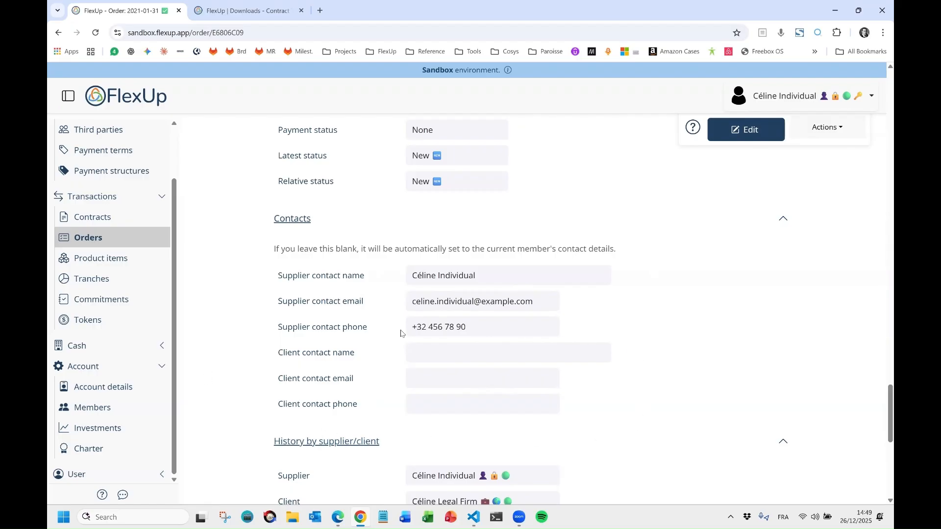
# Collapse the order's Contacts section and examine its supplier/client history, editor/recipient history and available order actions.
pyautogui.click(328, 224)
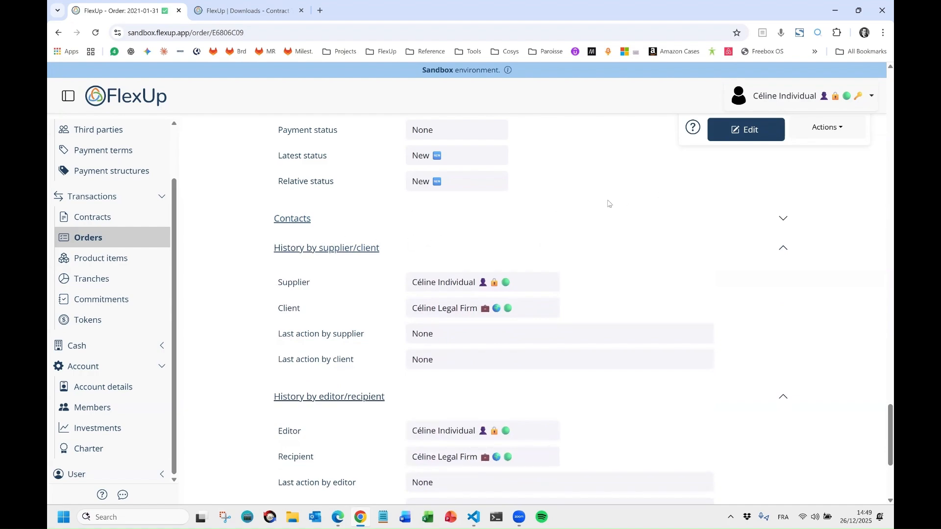
pyautogui.scroll(-2, 372, 288)
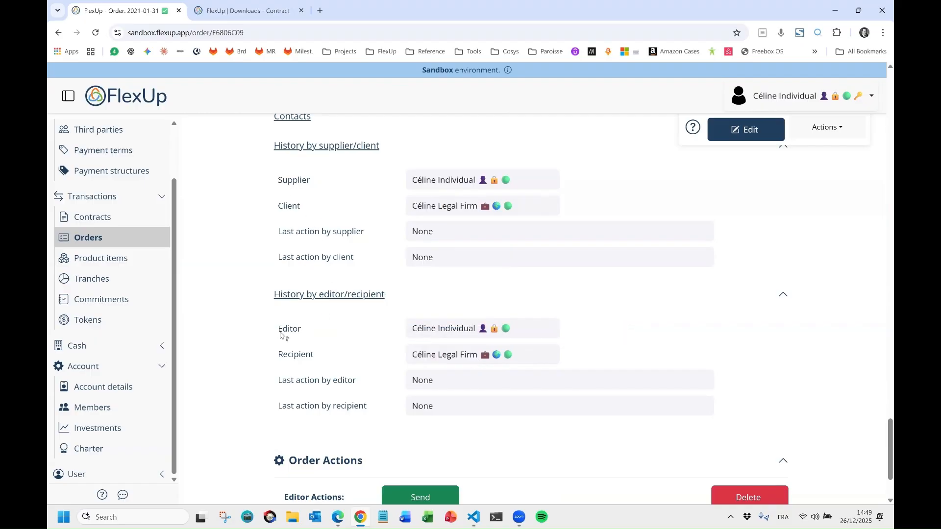
pyautogui.moveTo(499, 336)
pyautogui.scroll(-1, 460, 343)
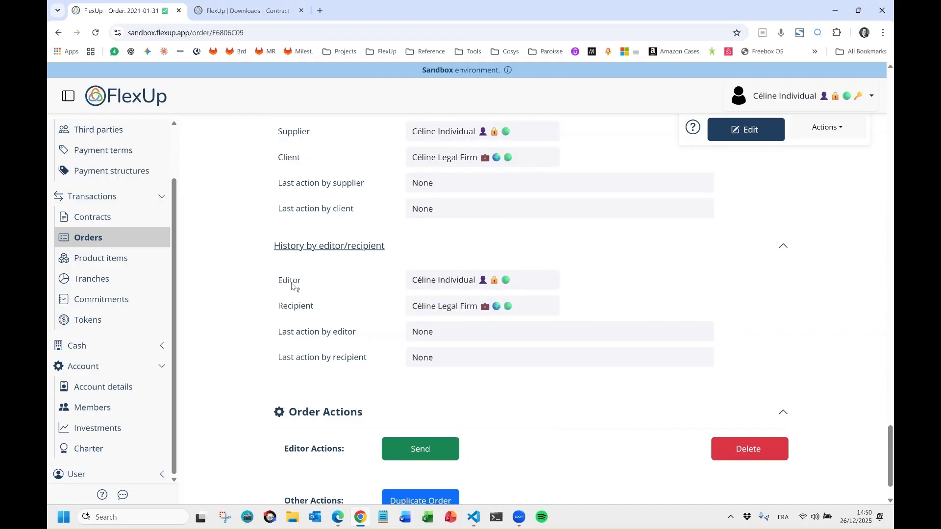
pyautogui.moveTo(293, 286)
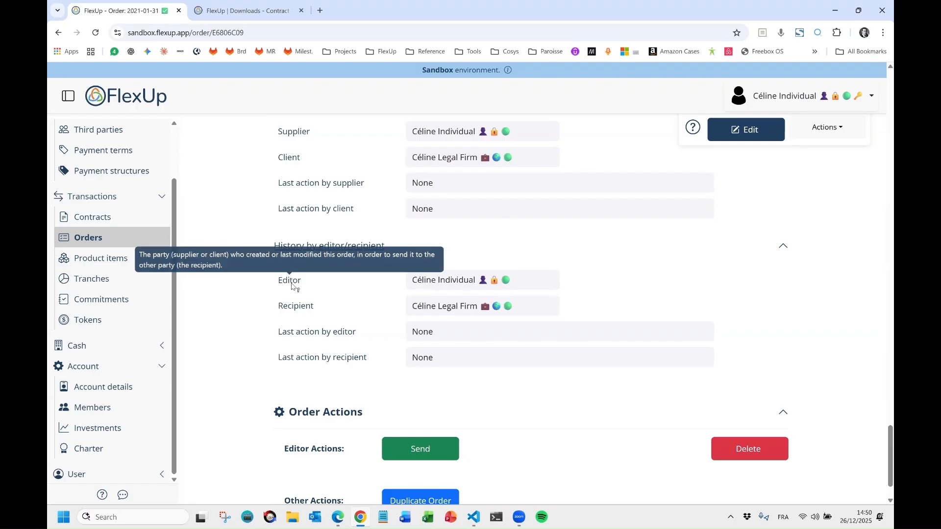
pyautogui.scroll(-1, 725, 293)
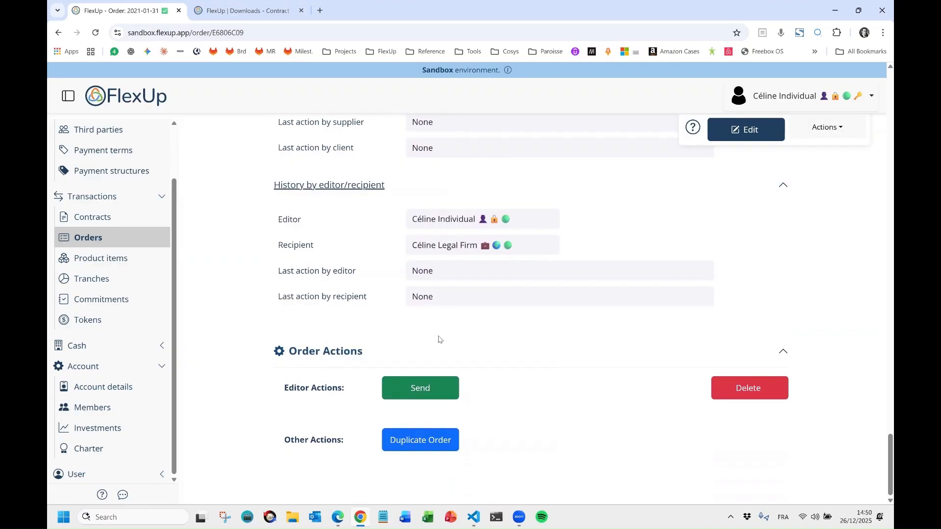
# Open the Management Contract with Céline Legal Firm and review its products, payment structure, status and special conditions.
pyautogui.click(132, 222)
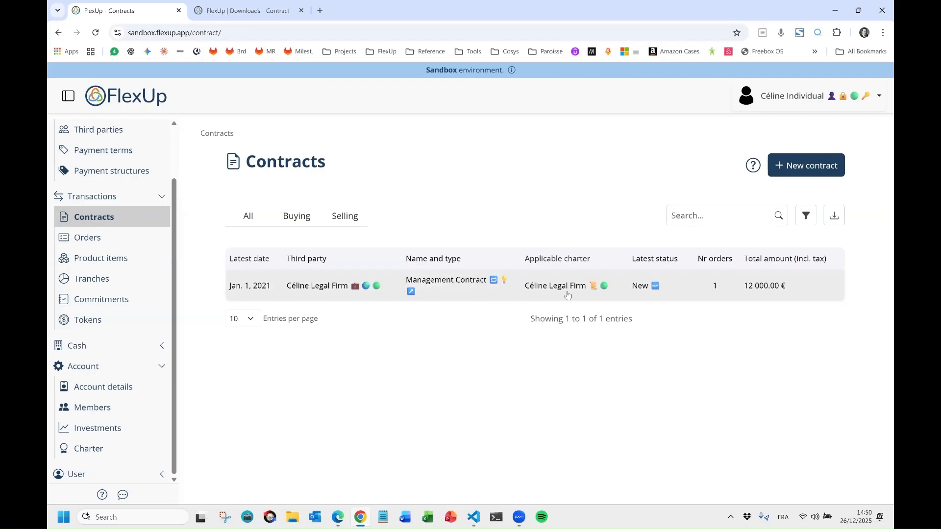
pyautogui.click(437, 292)
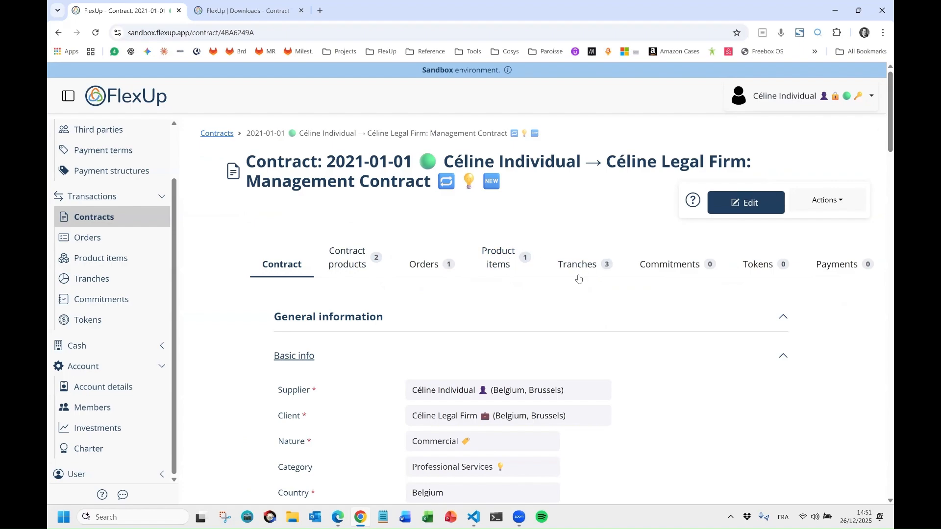
pyautogui.scroll(-5, 549, 361)
pyautogui.scroll(-15, 549, 362)
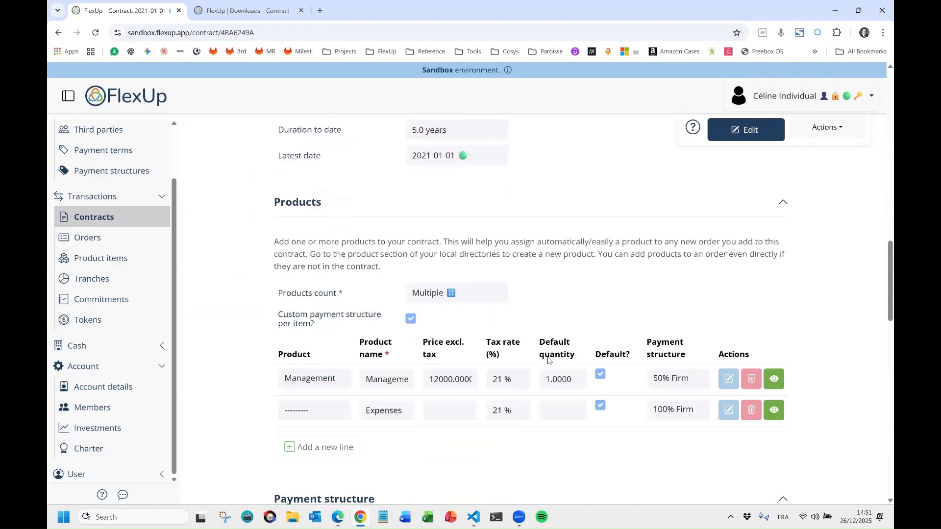
pyautogui.scroll(2, 299, 244)
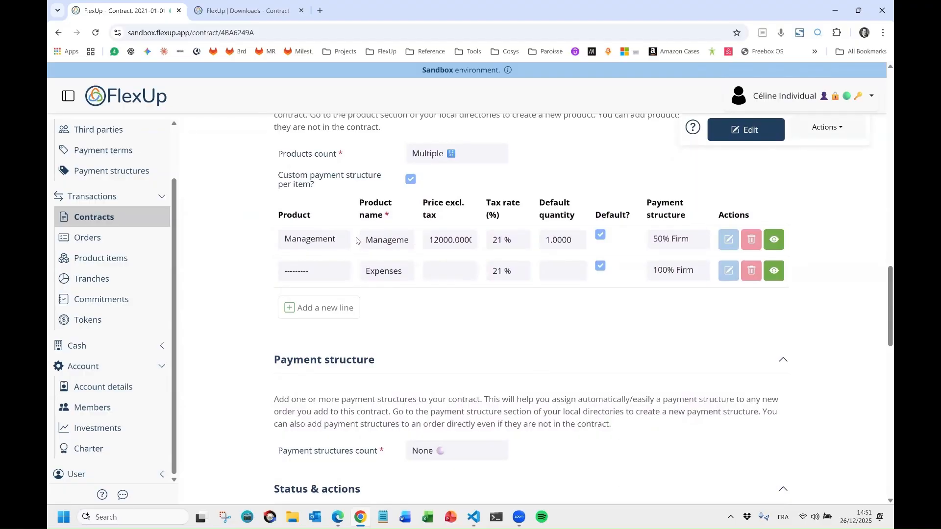
pyautogui.scroll(-6, 643, 276)
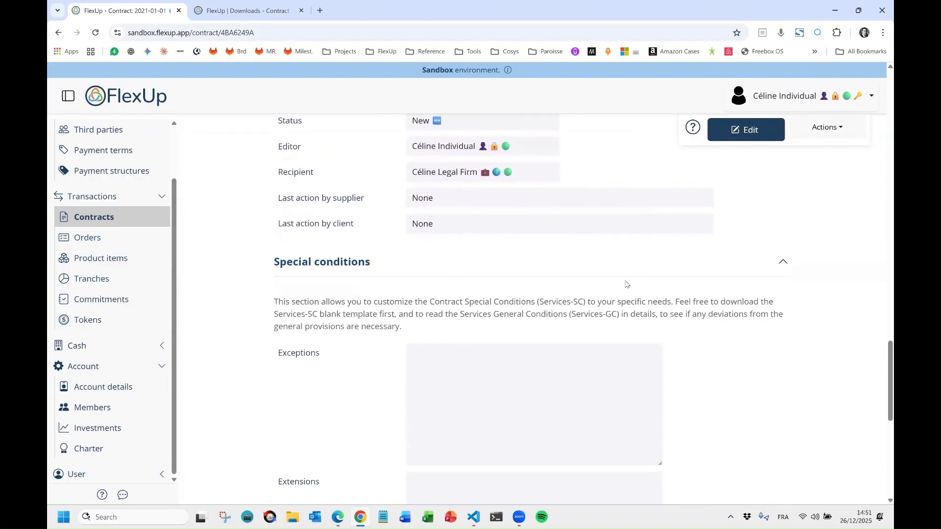
# Open the Professional Services January 2021 order and enlarge its related tranches box to read every tranche.
pyautogui.click(81, 240)
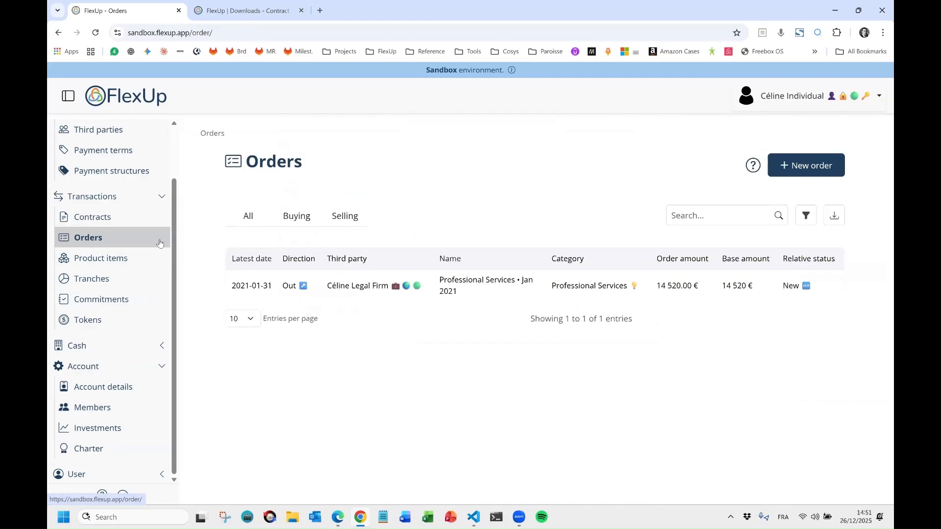
pyautogui.click(473, 289)
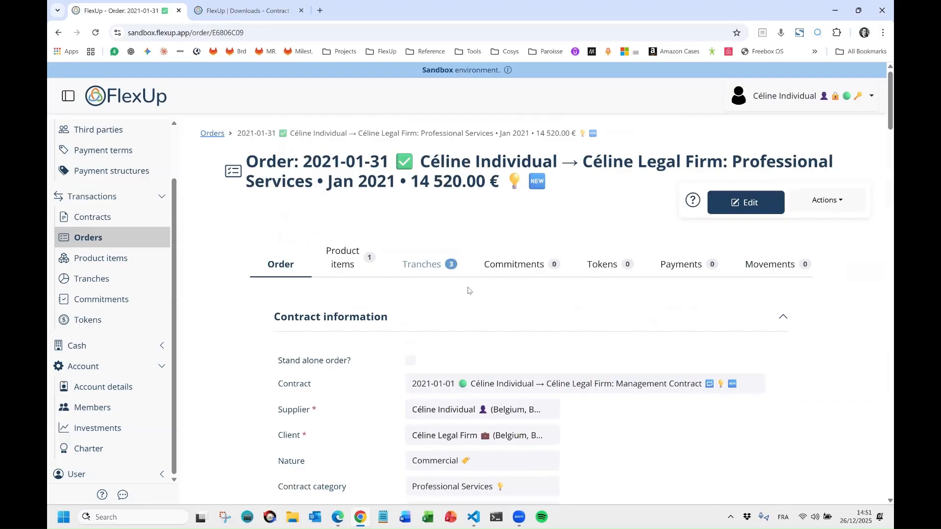
pyautogui.scroll(-15, 441, 284)
pyautogui.scroll(-20, 470, 292)
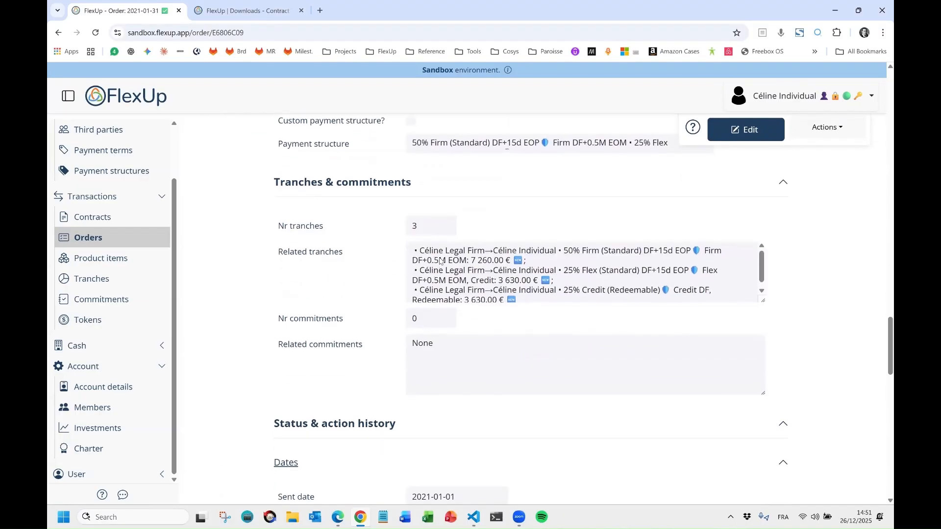
pyautogui.moveTo(762, 309); pyautogui.dragTo(762, 372)
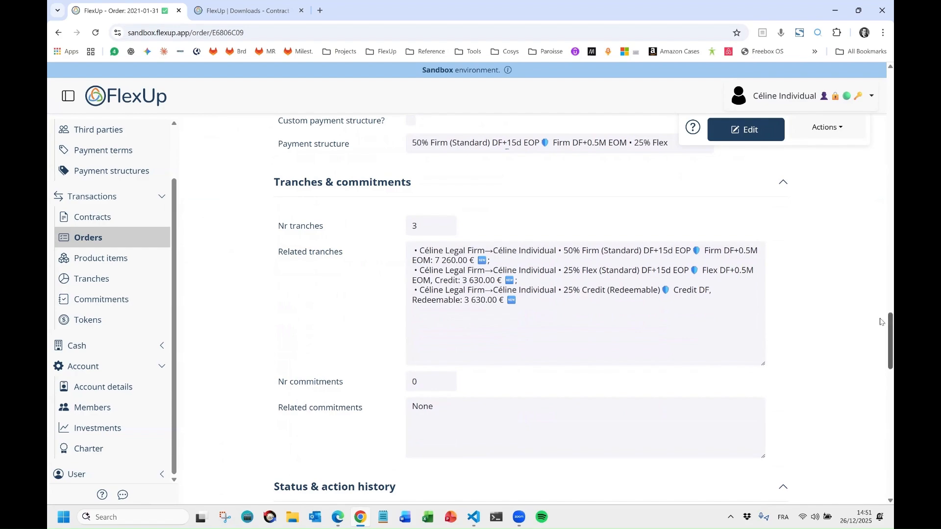
# Display the order's table of tranches and compare their percentages and principal amounts with the order total.
pyautogui.moveTo(891, 337); pyautogui.dragTo(886, 93)
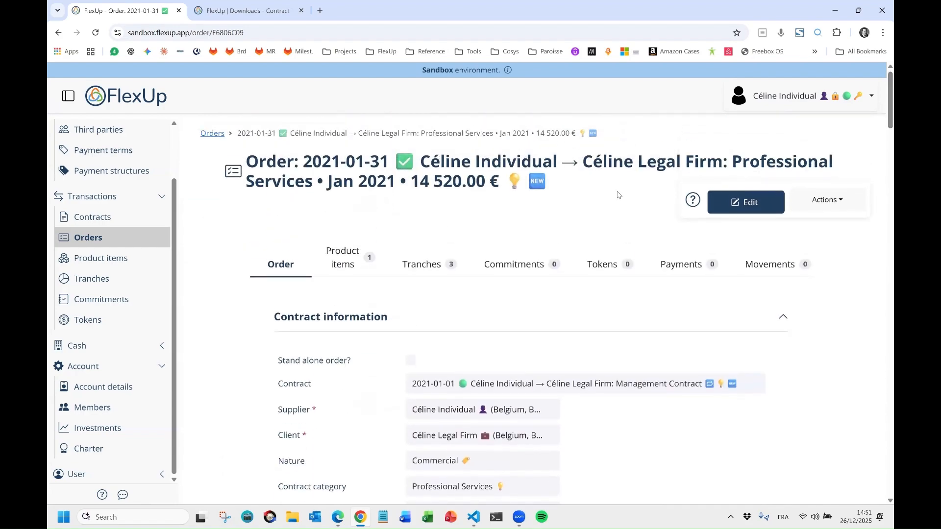
pyautogui.click(424, 266)
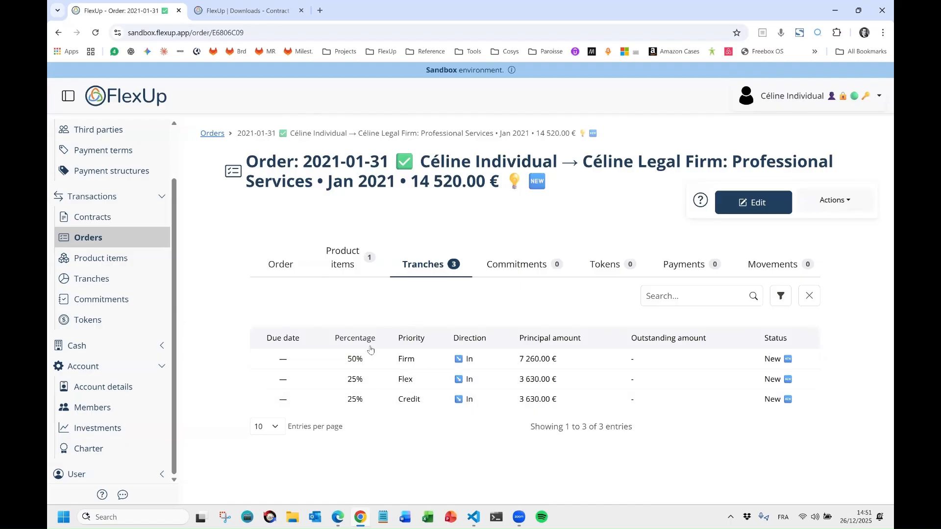
pyautogui.moveTo(411, 181); pyautogui.dragTo(508, 182)
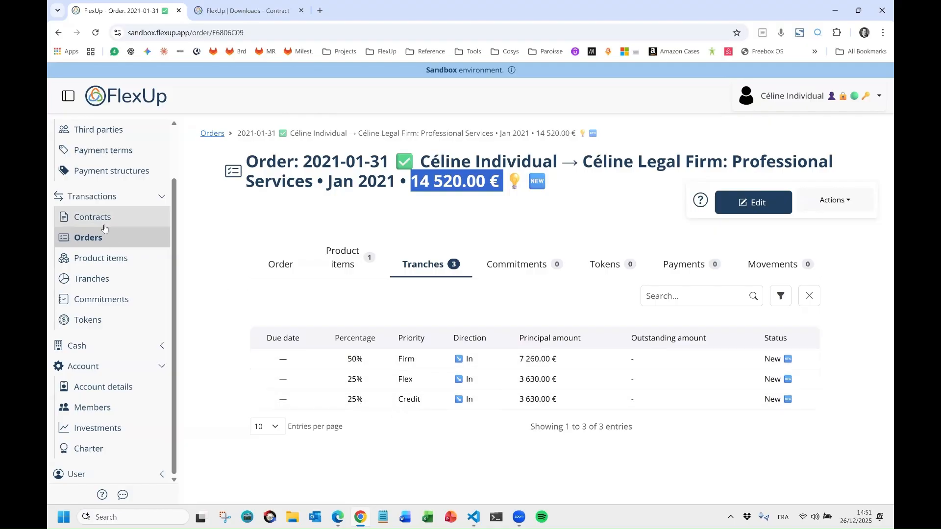
# Open the Management Contract again and download its contract document in .docx format.
pyautogui.click(93, 218)
pyautogui.click(477, 292)
pyautogui.scroll(-15, 523, 271)
pyautogui.scroll(-10, 526, 268)
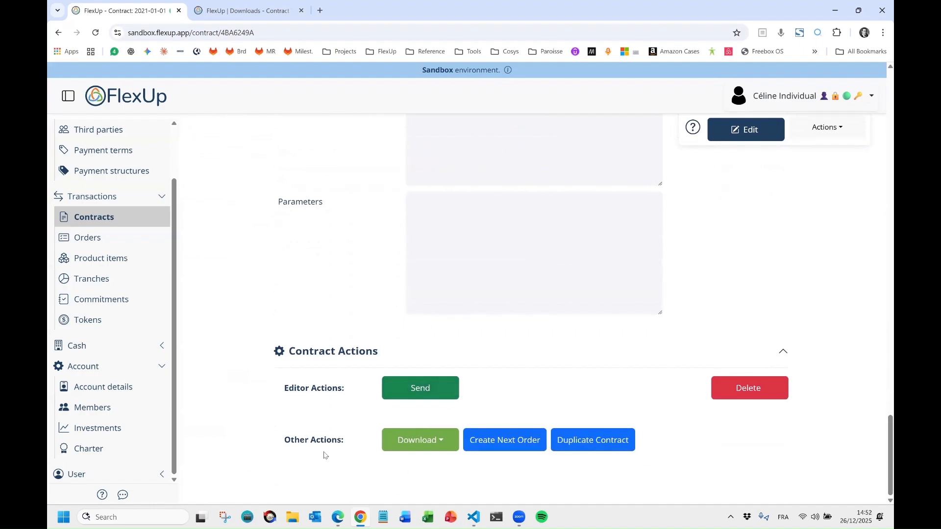
pyautogui.click(432, 441)
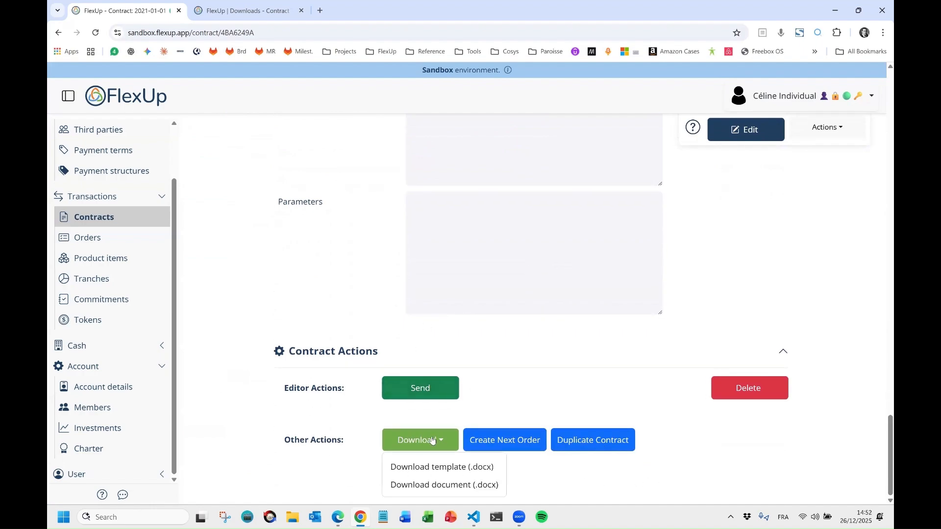
pyautogui.click(436, 486)
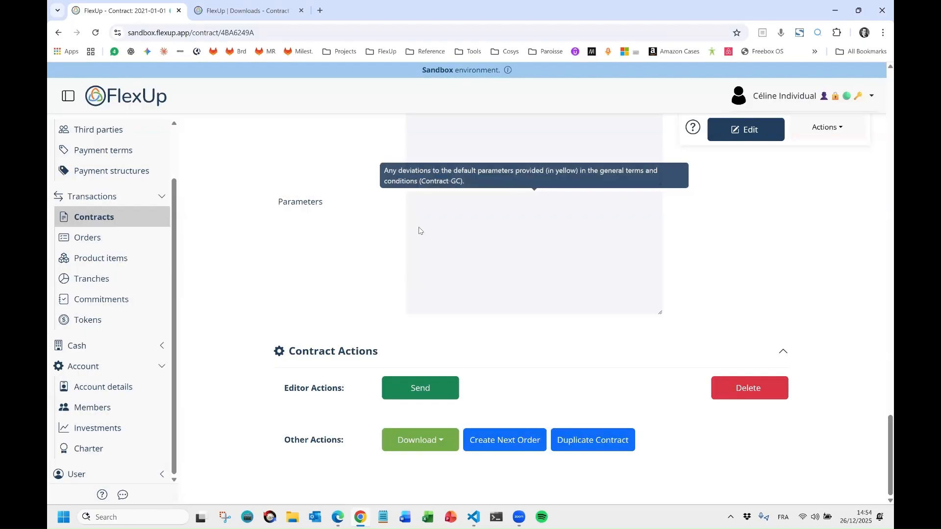
# Download the contract's pre-filled document in editable .docx format.
pyautogui.click(405, 448)
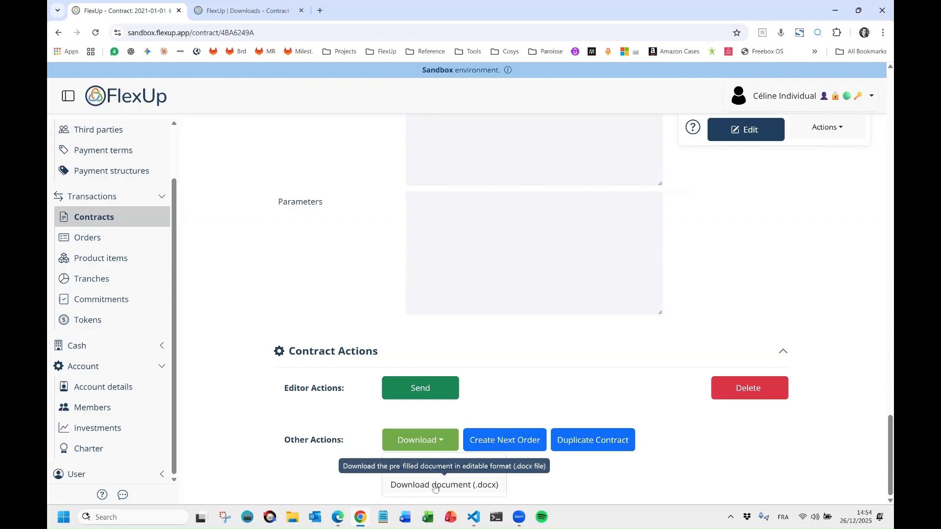
pyautogui.click(611, 484)
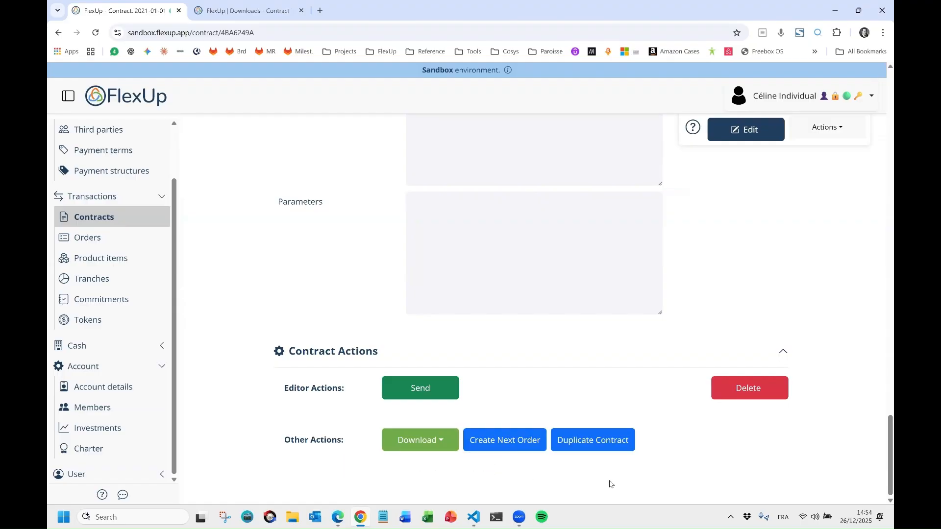
pyautogui.click(428, 443)
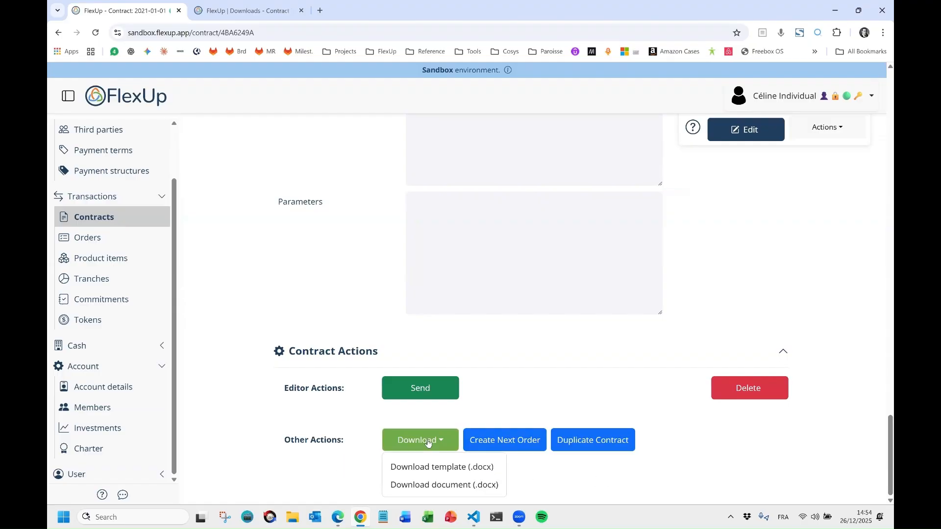
pyautogui.click(427, 485)
pyautogui.click(485, 473)
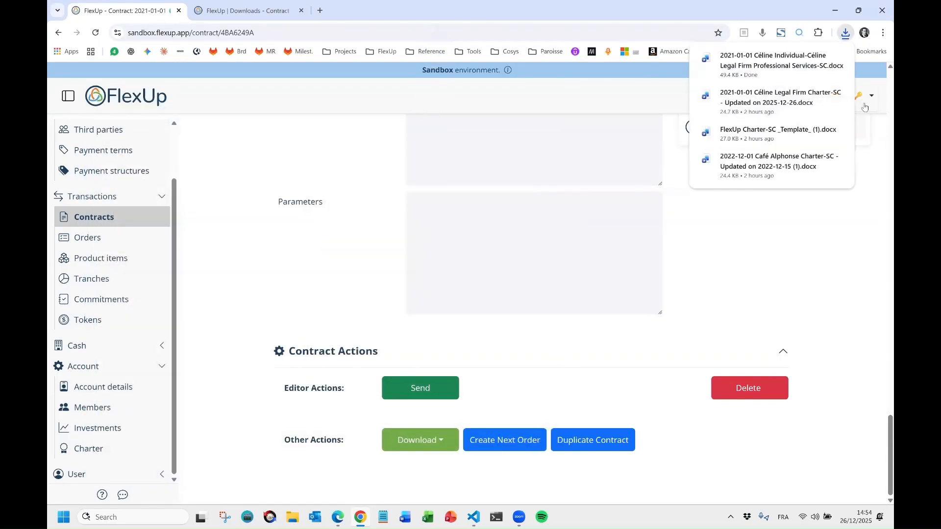
# Open the downloaded Professional Services-SC document in Word, enable editing and close the navigation pane.
pyautogui.click(779, 61)
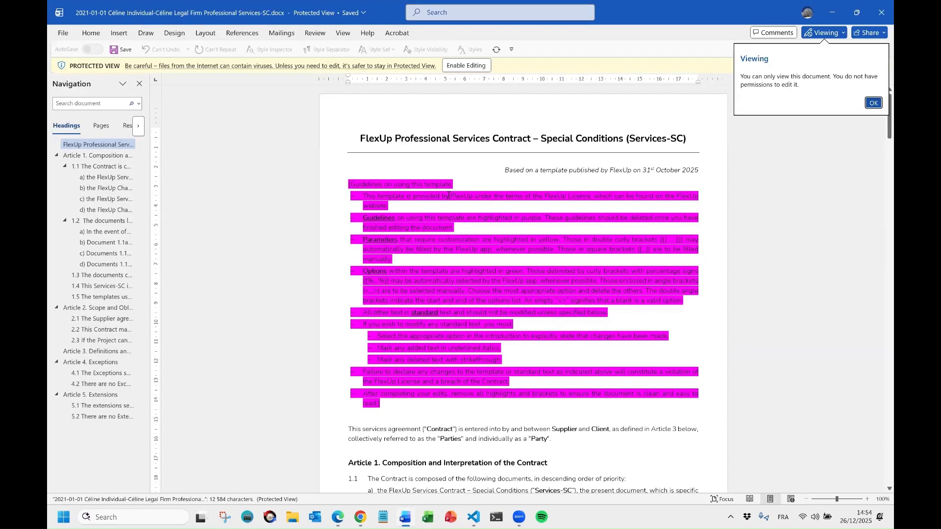
pyautogui.click(466, 66)
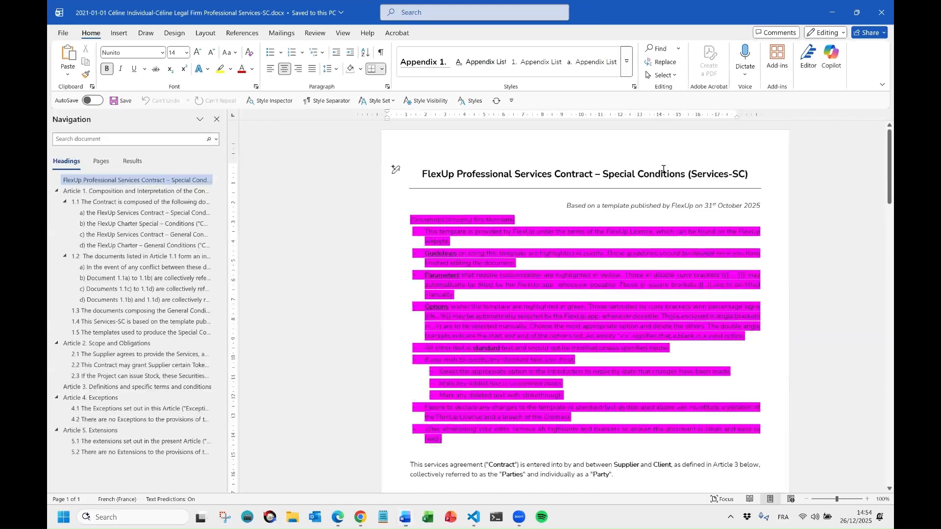
pyautogui.click(216, 120)
# Remove the yellow highlighting from the Contract Label, Supplier and Client definitions in the Article 3 table.
pyautogui.scroll(-5, 469, 243)
pyautogui.scroll(-15, 469, 243)
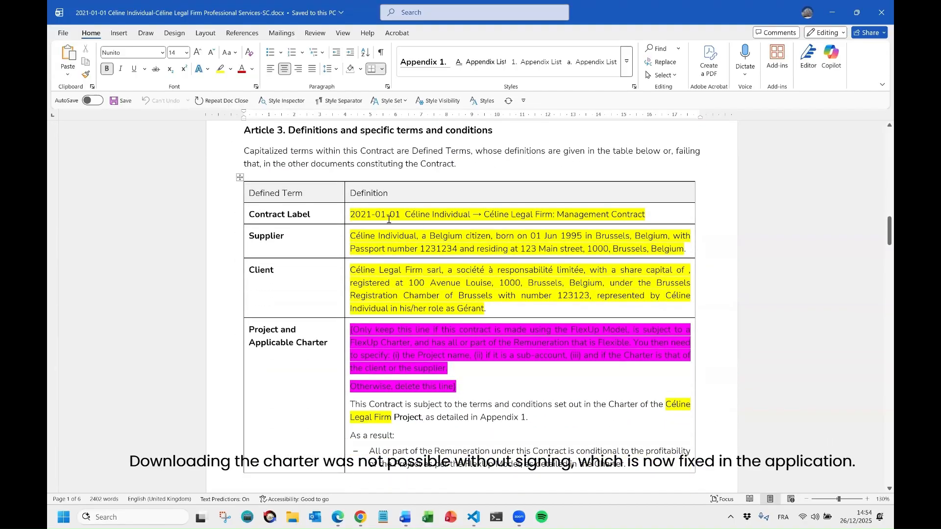
pyautogui.moveTo(351, 214); pyautogui.dragTo(449, 272)
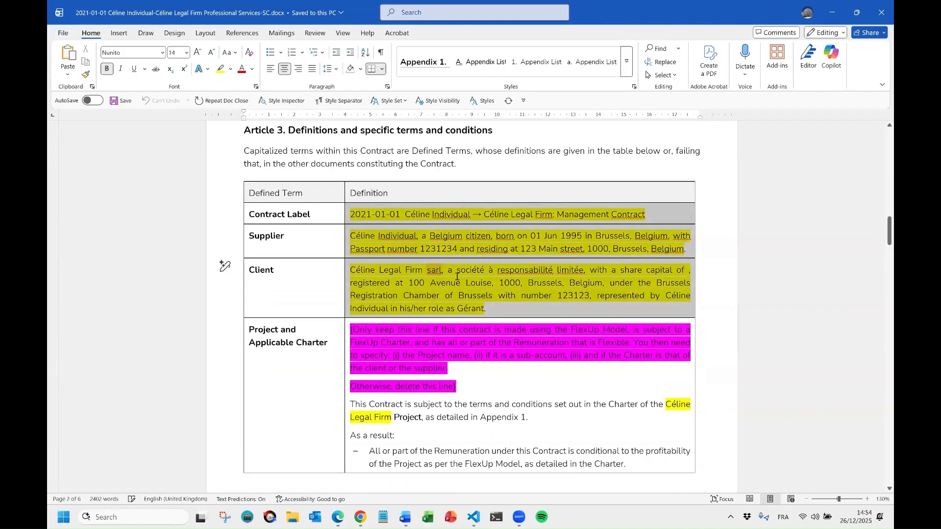
pyautogui.click(252, 69)
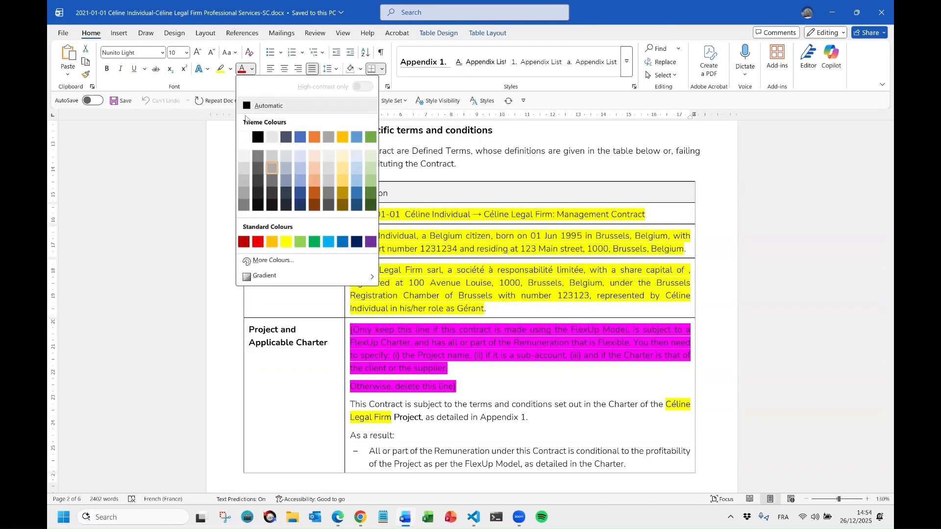
pyautogui.click(231, 69)
pyautogui.click(253, 154)
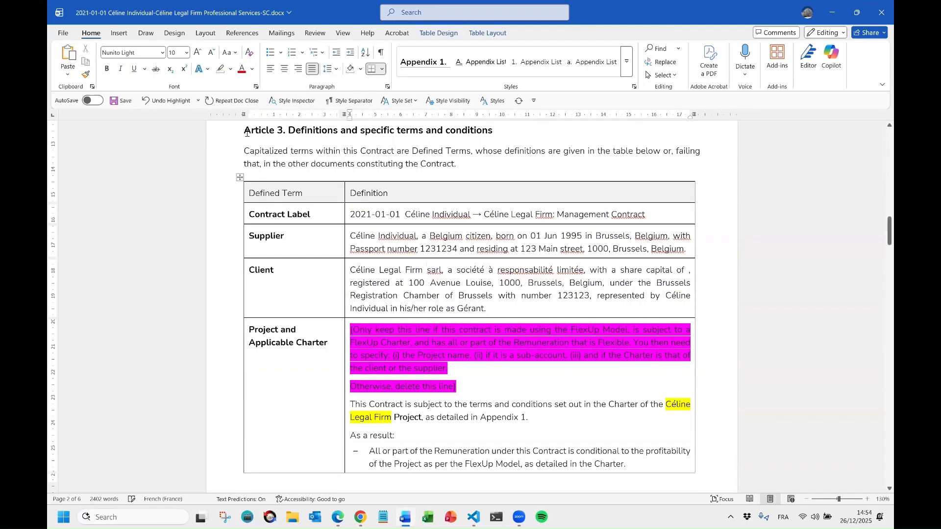
# Set the font colour of the Contract Label, Supplier and Client definitions to the theme blue.
pyautogui.click(251, 69)
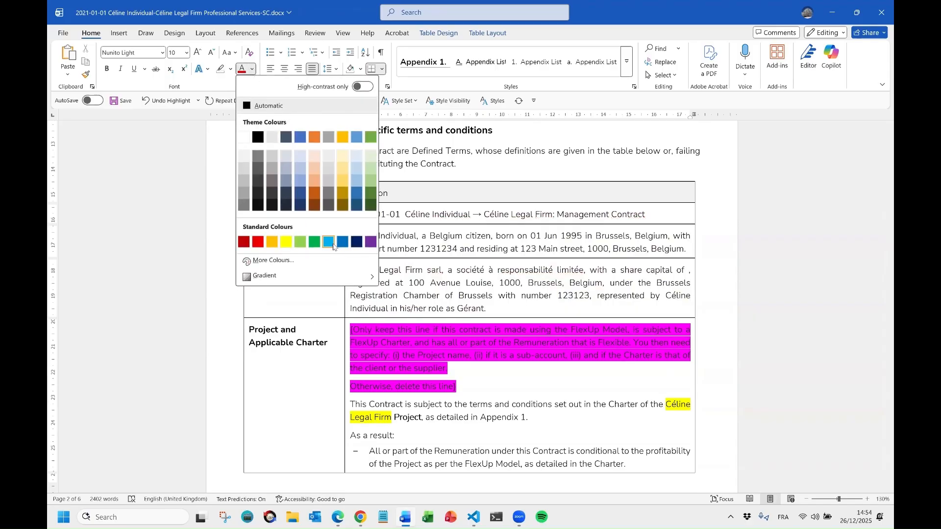
pyautogui.click(299, 196)
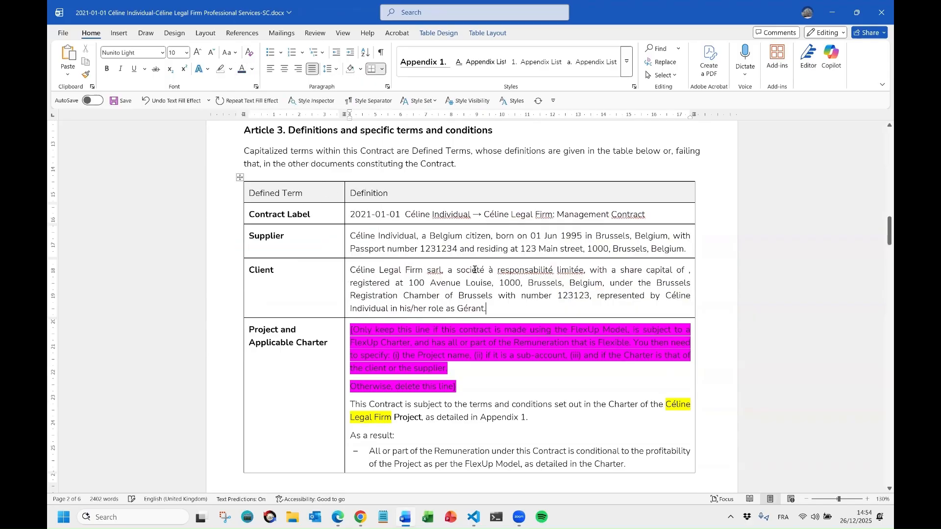
pyautogui.moveTo(497, 316); pyautogui.dragTo(225, 211)
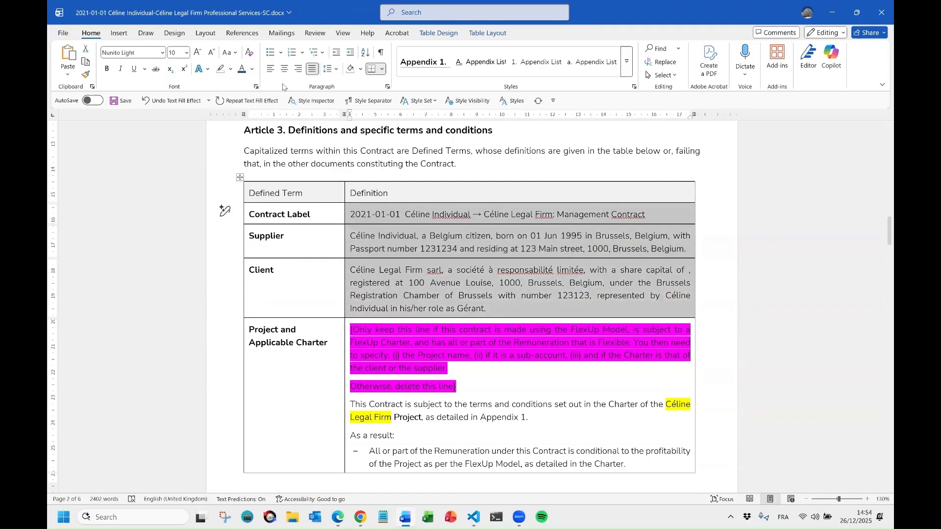
pyautogui.click(252, 69)
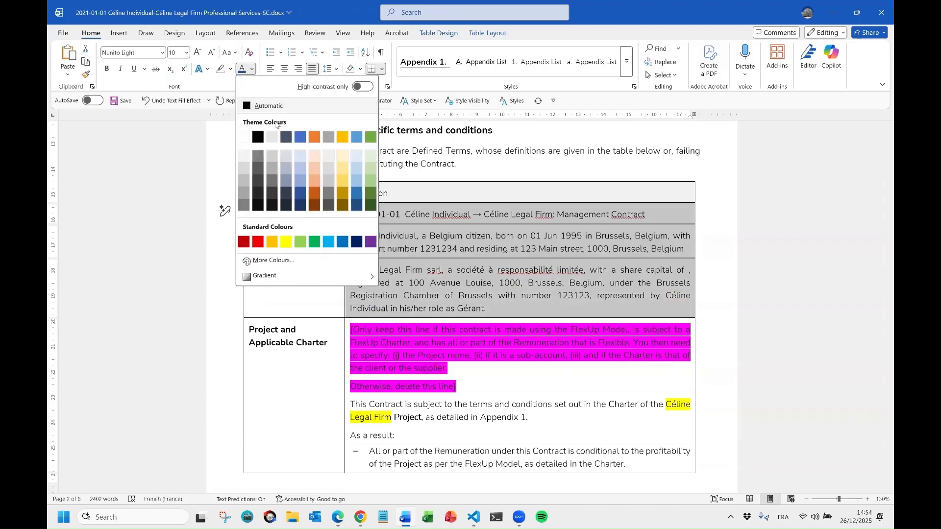
pyautogui.click(299, 138)
pyautogui.click(461, 285)
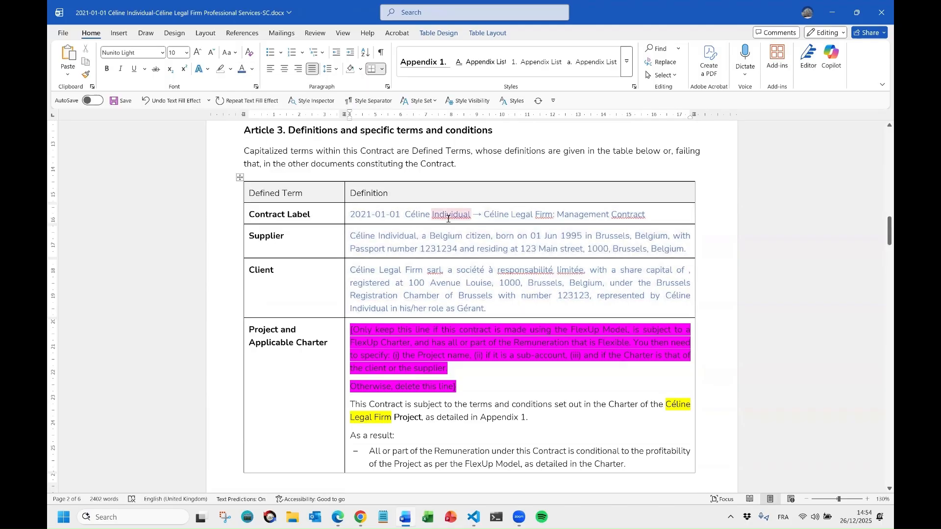
# Review the Article 3 table from the applicable charter to the remuneration terms, noting the example texts for monthly recurring and future orders.
pyautogui.scroll(-6, 462, 351)
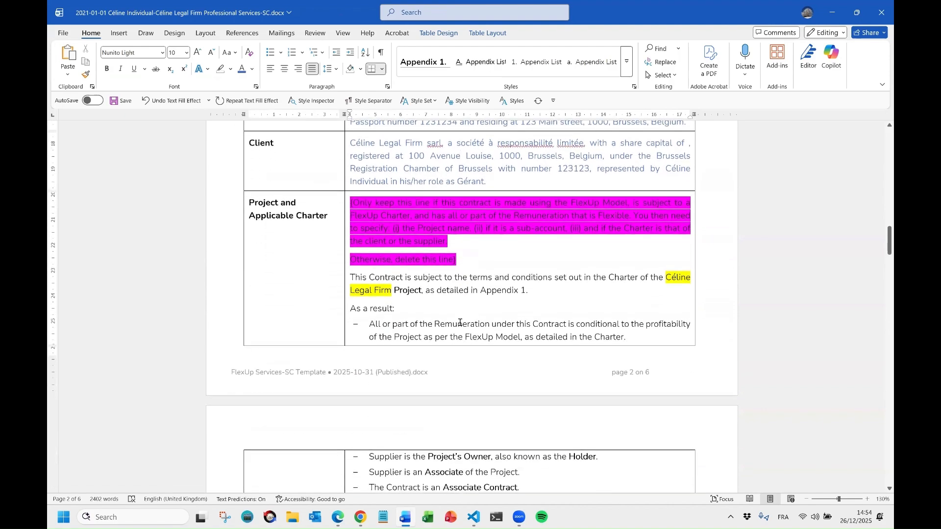
pyautogui.scroll(-2, 430, 304)
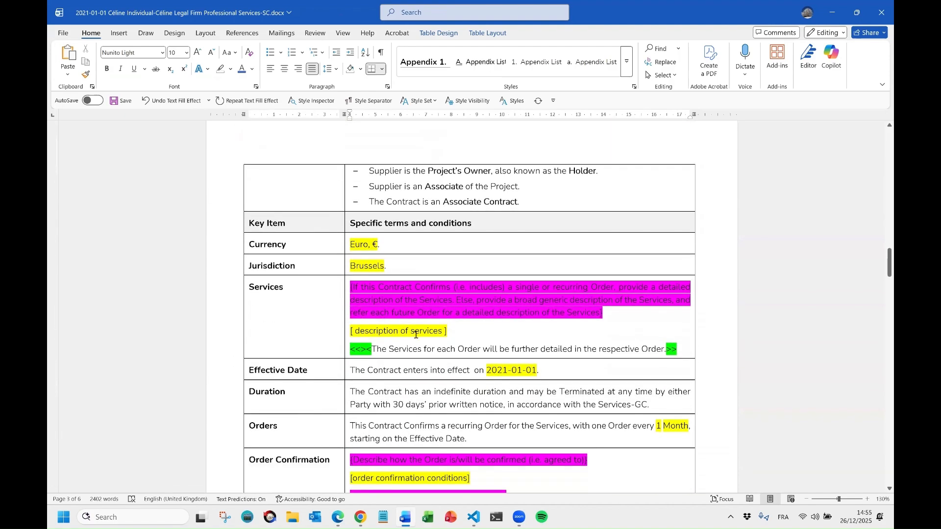
pyautogui.scroll(-2, 487, 312)
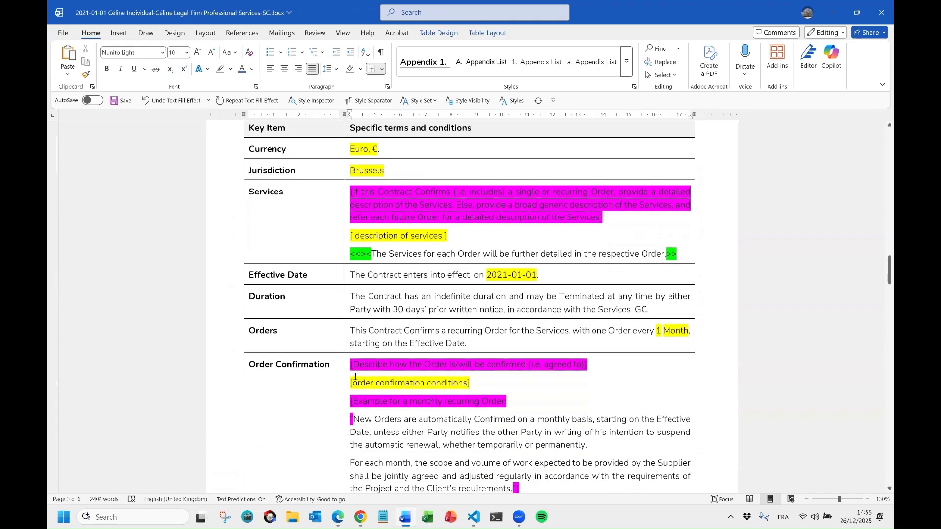
pyautogui.scroll(-3, 438, 381)
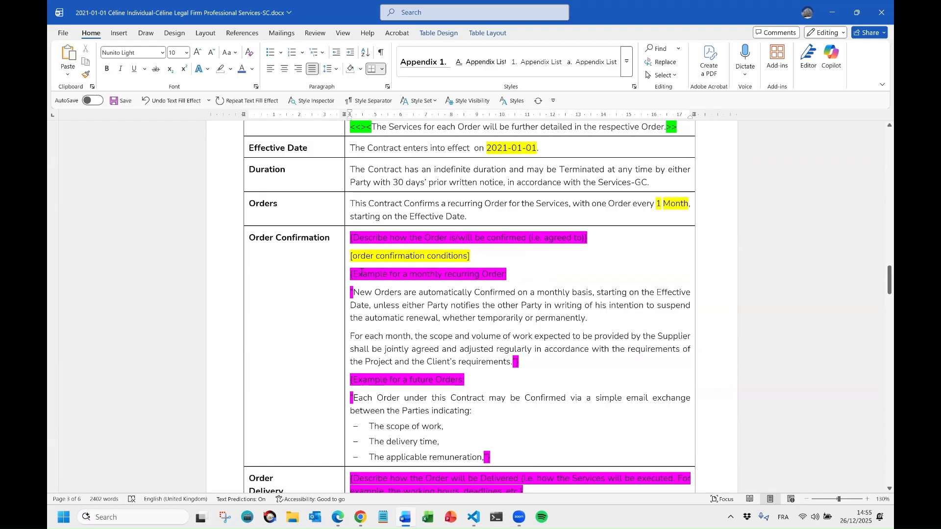
pyautogui.click(225, 272)
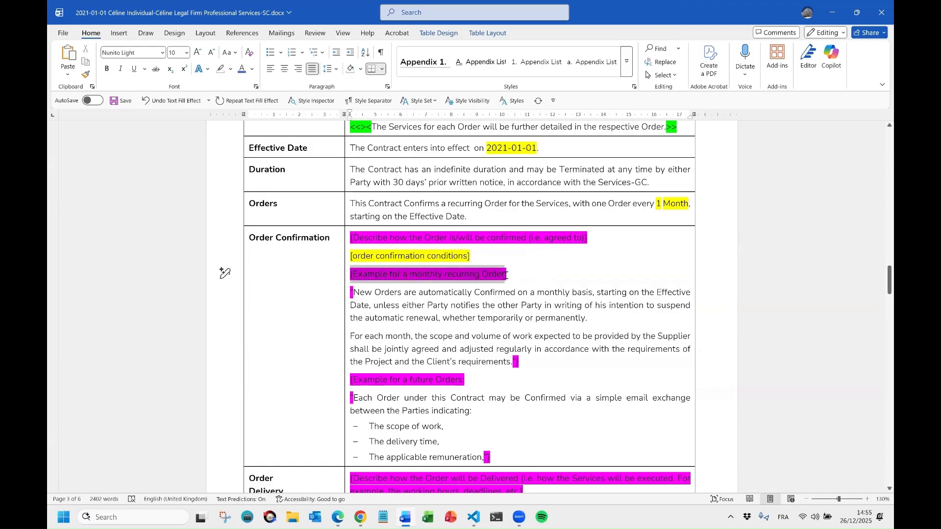
pyautogui.moveTo(351, 380); pyautogui.dragTo(472, 380)
pyautogui.scroll(-3, 525, 345)
pyautogui.scroll(-5, 525, 345)
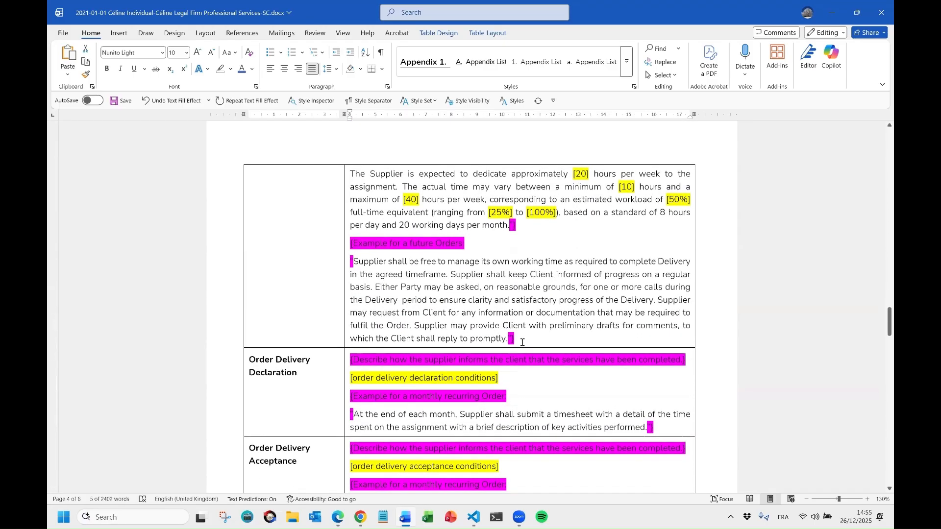
pyautogui.scroll(-2, 522, 343)
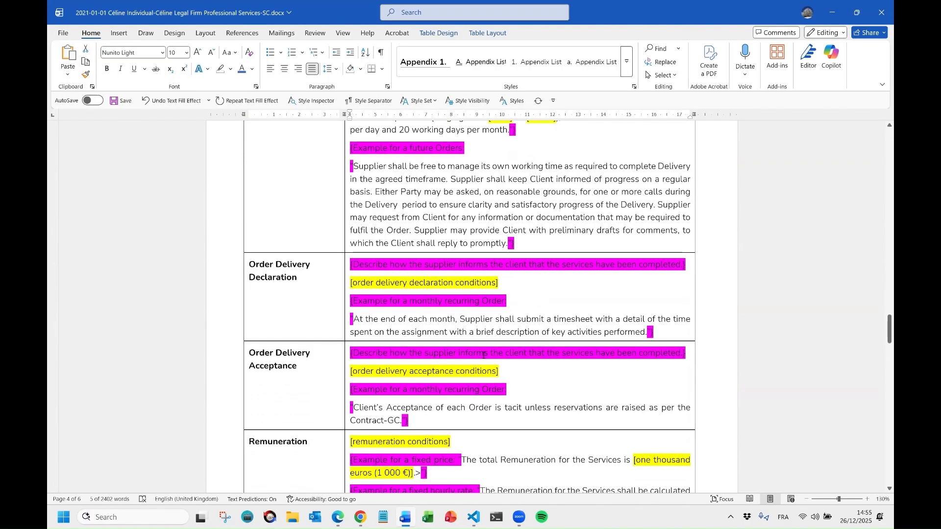
# Examine the purple template guidelines on the first page and the guideline notes in Articles 2 and 3.
pyautogui.moveTo(889, 324); pyautogui.dragTo(888, 138)
pyautogui.scroll(-1, 371, 218)
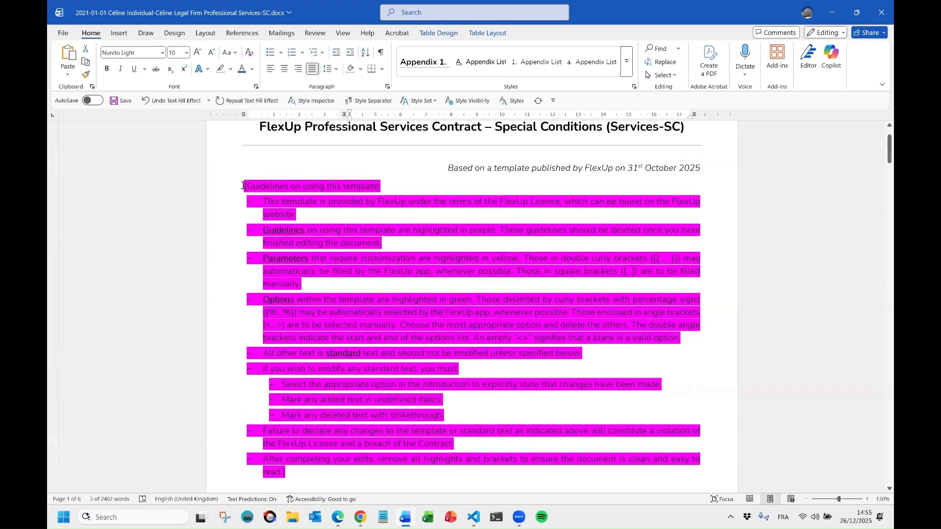
pyautogui.moveTo(232, 190); pyautogui.dragTo(221, 431)
pyautogui.scroll(-20, 581, 251)
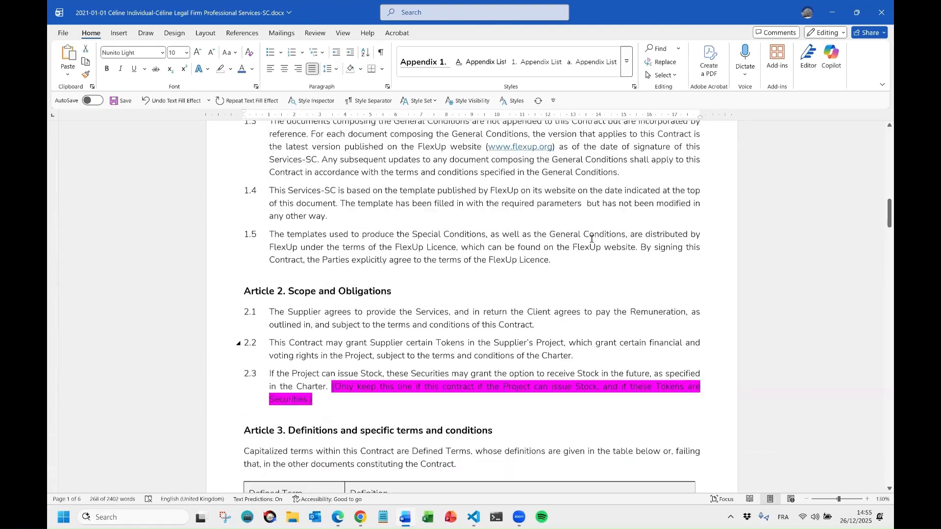
pyautogui.scroll(-10, 592, 239)
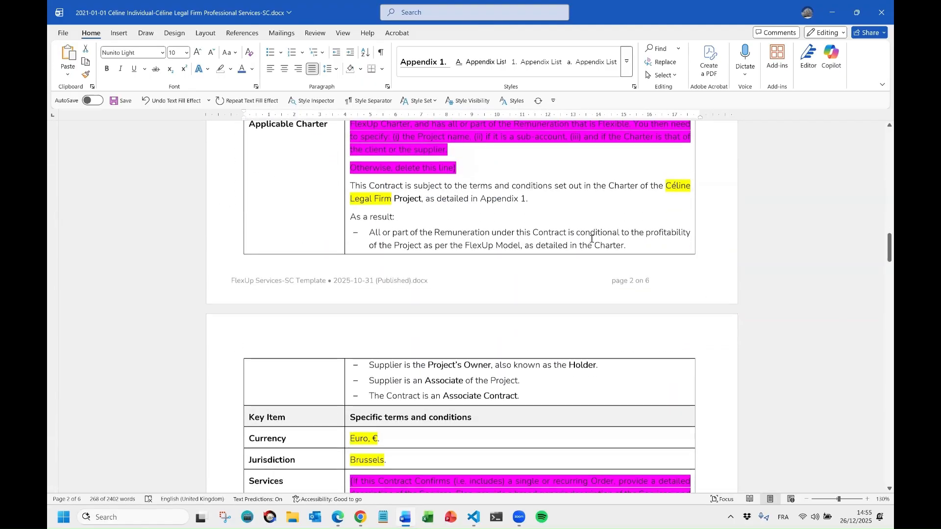
pyautogui.scroll(1, 591, 240)
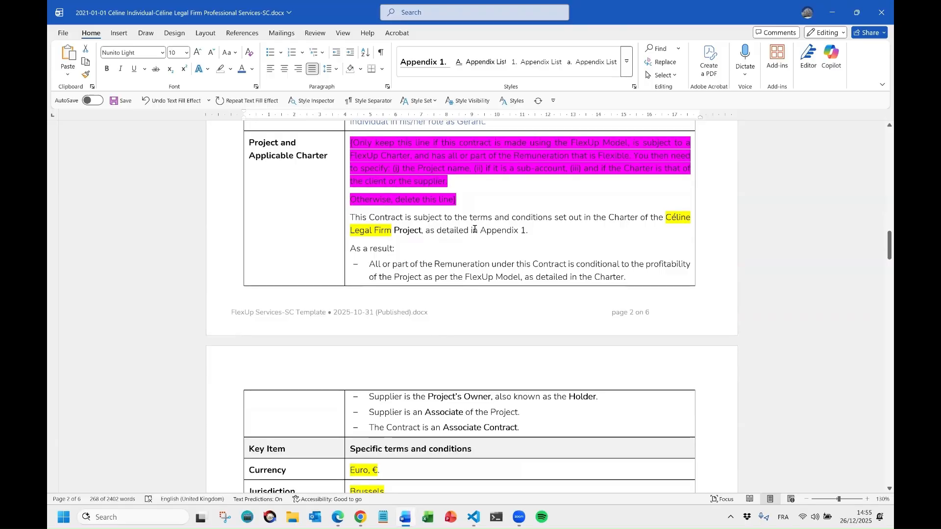
pyautogui.scroll(13, 572, 254)
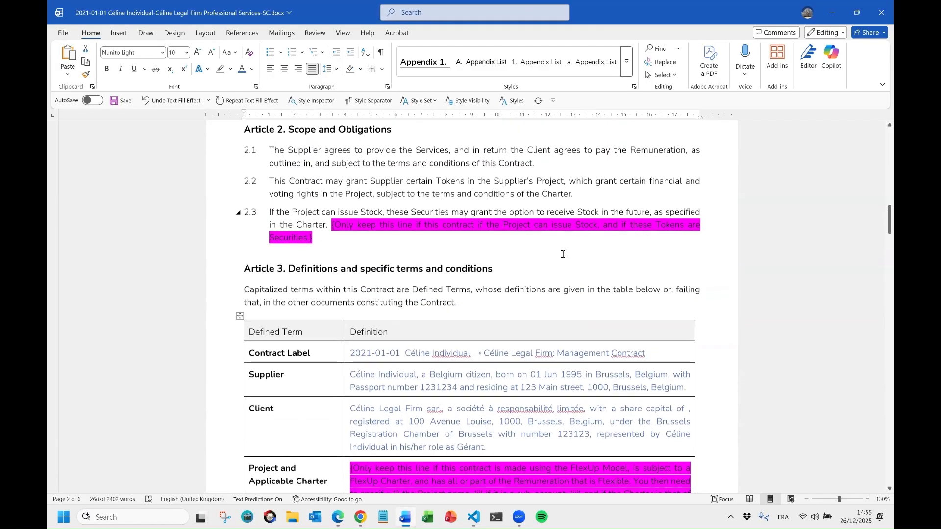
pyautogui.scroll(9, 558, 254)
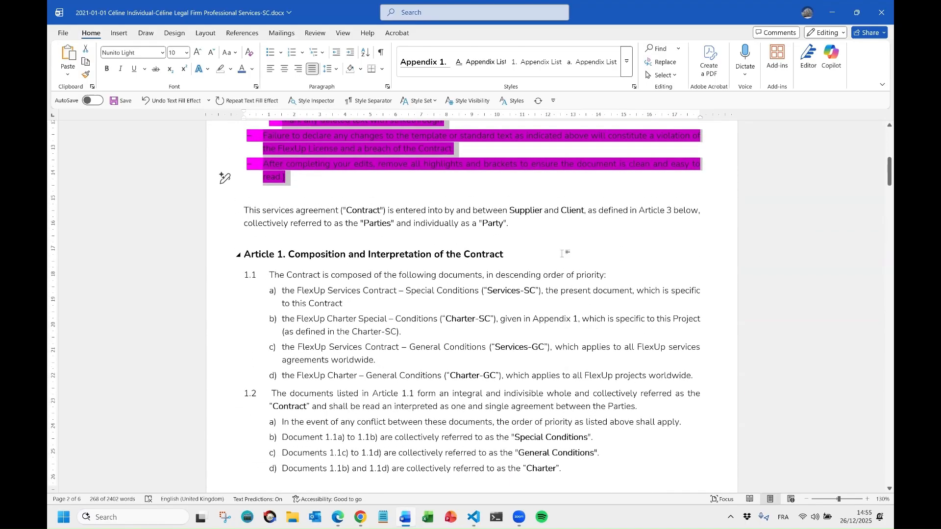
# Read clause 2.3 on Stock and clause 1.4 on template changes, and recheck the specific terms from currency to order confirmation.
pyautogui.scroll(-10, 537, 250)
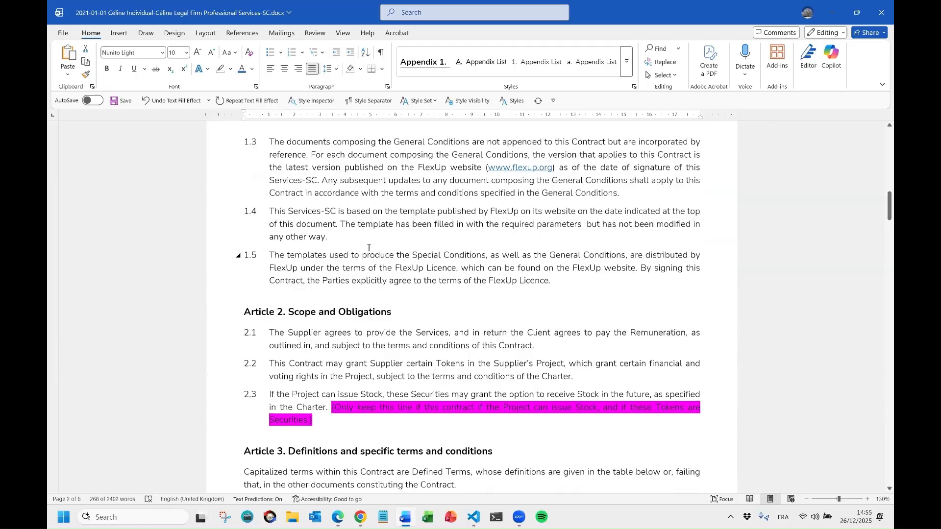
pyautogui.scroll(-2, 371, 342)
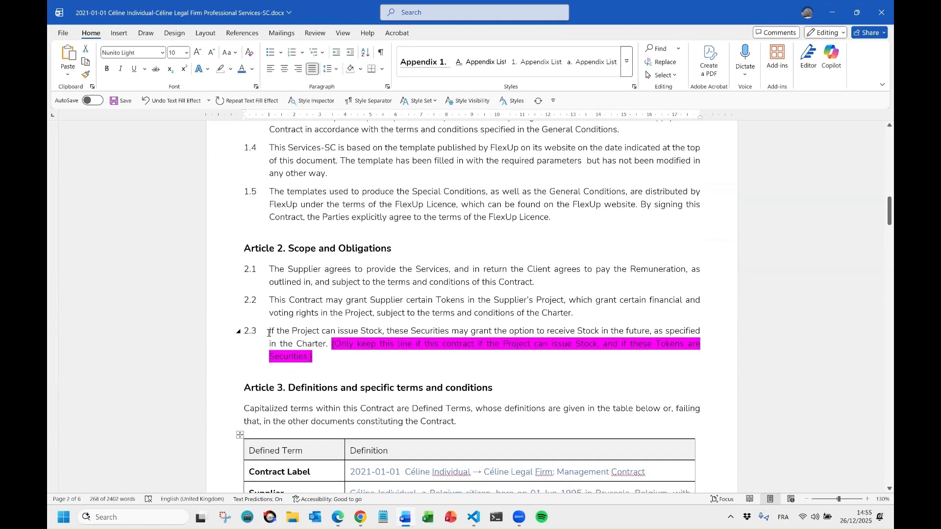
pyautogui.click(269, 334)
pyautogui.scroll(3, 344, 235)
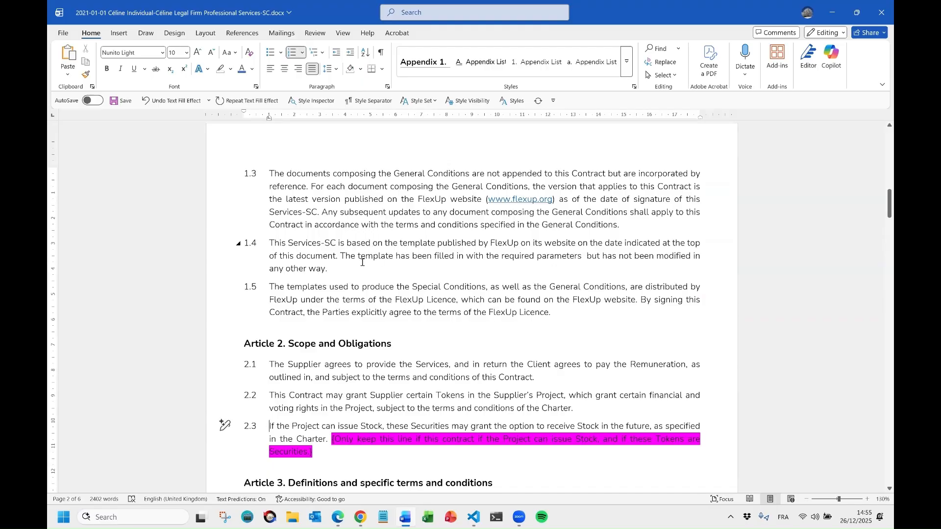
pyautogui.moveTo(338, 266); pyautogui.dragTo(281, 245)
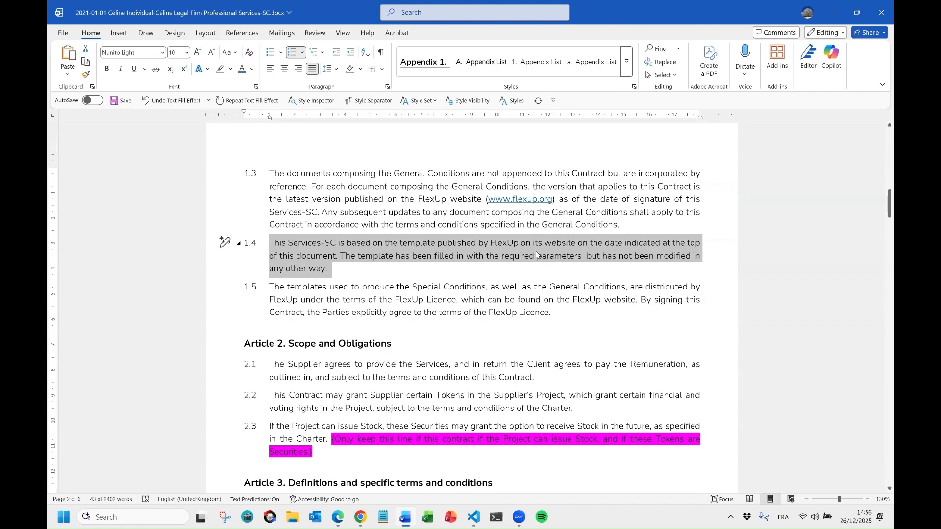
pyautogui.scroll(-7, 500, 314)
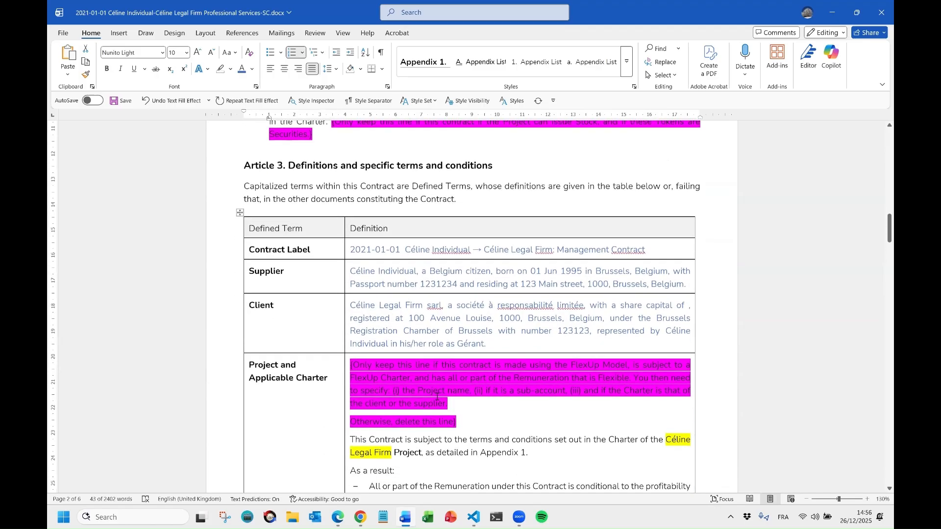
pyautogui.scroll(-12, 439, 398)
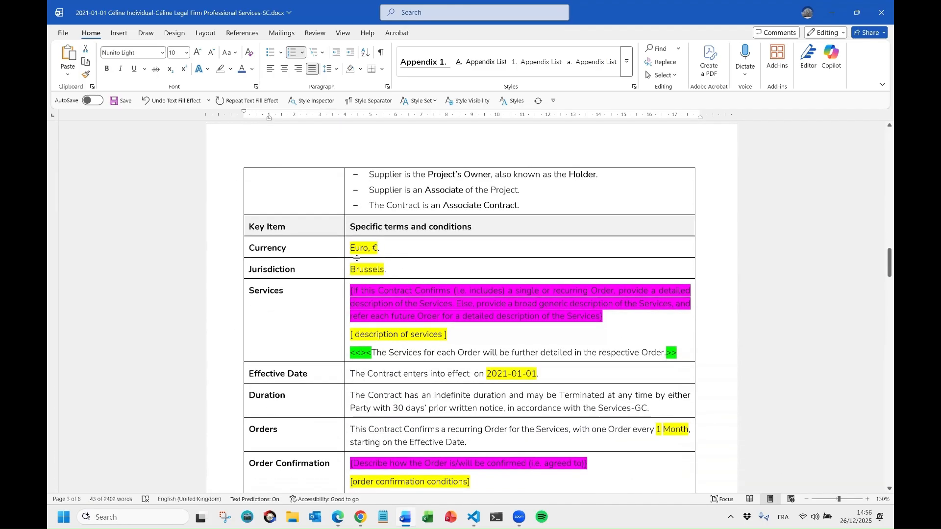
pyautogui.scroll(-3, 439, 323)
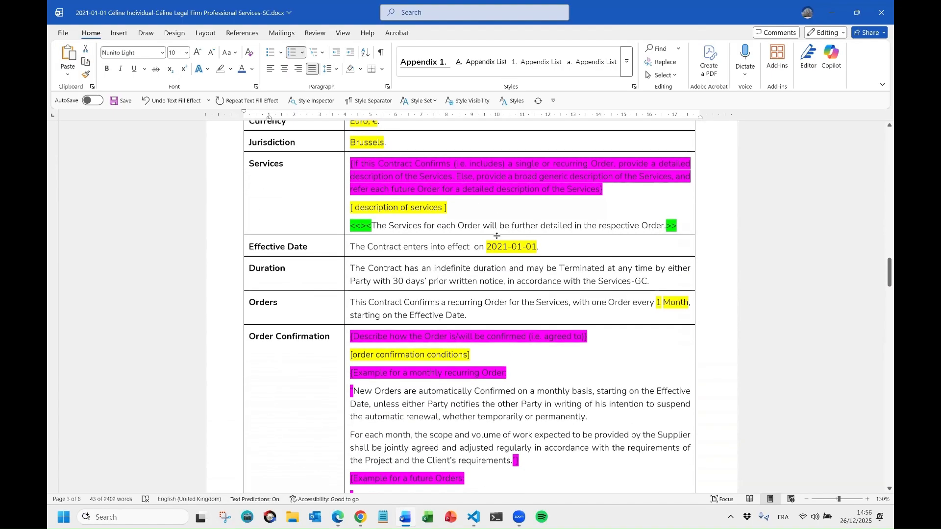
# Check the end of the contract down to the signature blocks and close the Word document without saving its changes.
pyautogui.scroll(-6, 496, 240)
pyautogui.scroll(-20, 490, 250)
pyautogui.scroll(-20, 489, 249)
pyautogui.scroll(3, 489, 248)
pyautogui.scroll(-3, 489, 248)
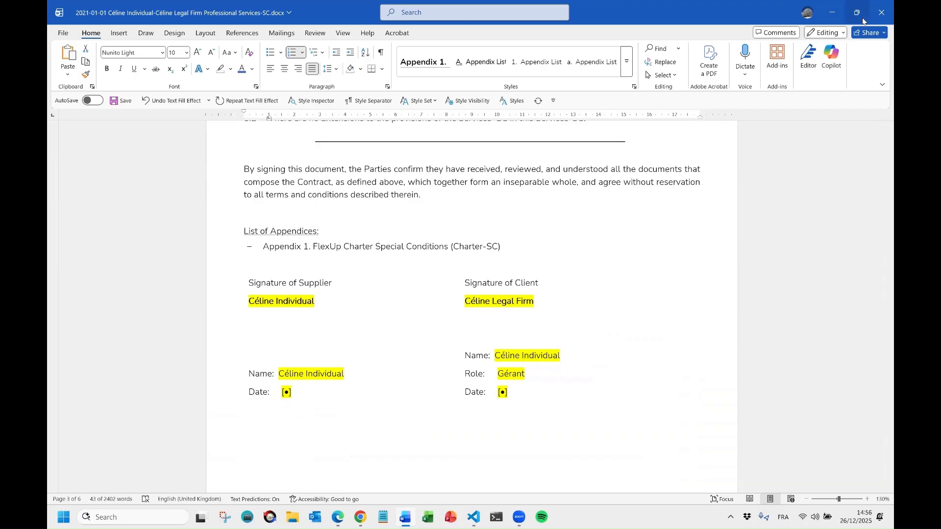
pyautogui.click(882, 12)
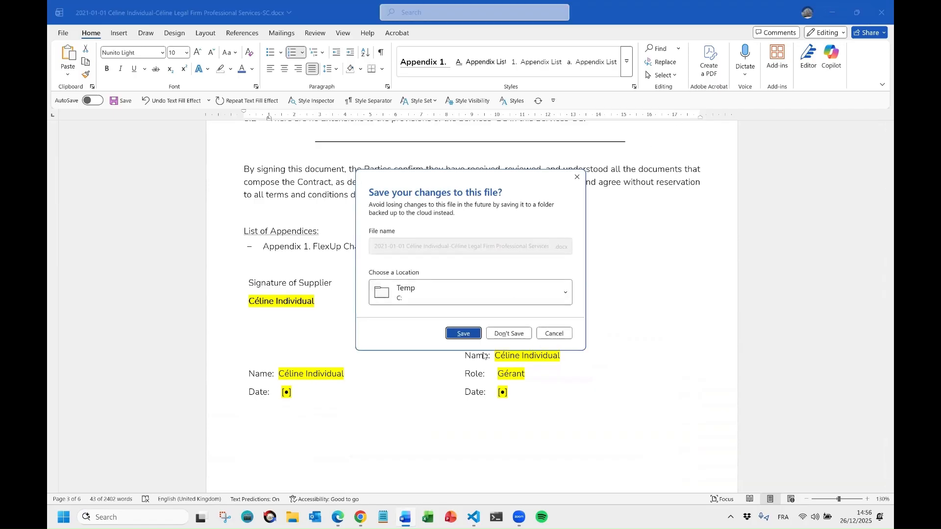
pyautogui.click(516, 337)
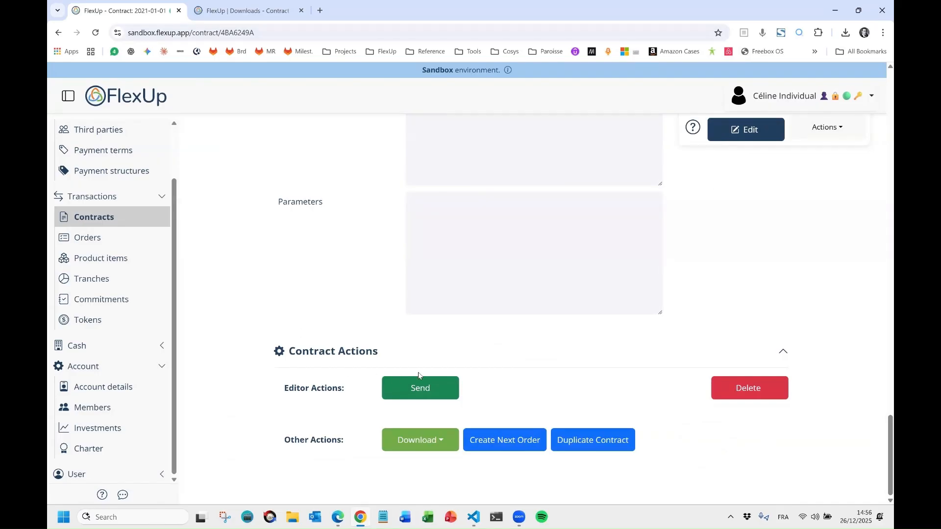
# Examine the contract's download options and the Send confirmation with its action date, without sending the contract.
pyautogui.click(419, 442)
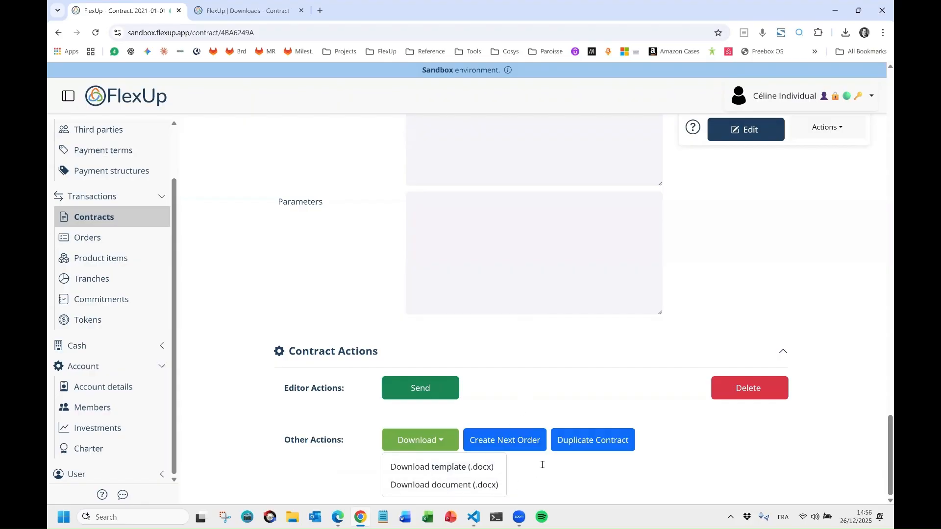
pyautogui.click(612, 402)
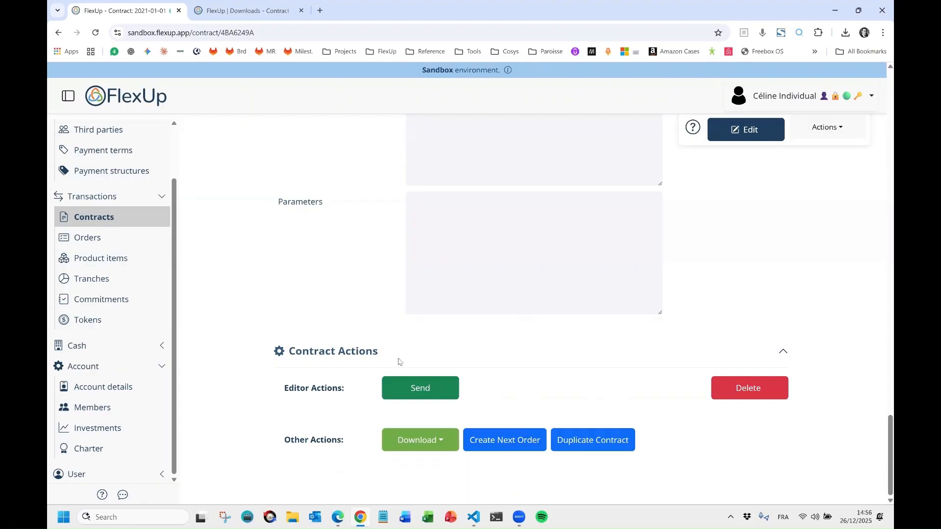
pyautogui.click(420, 393)
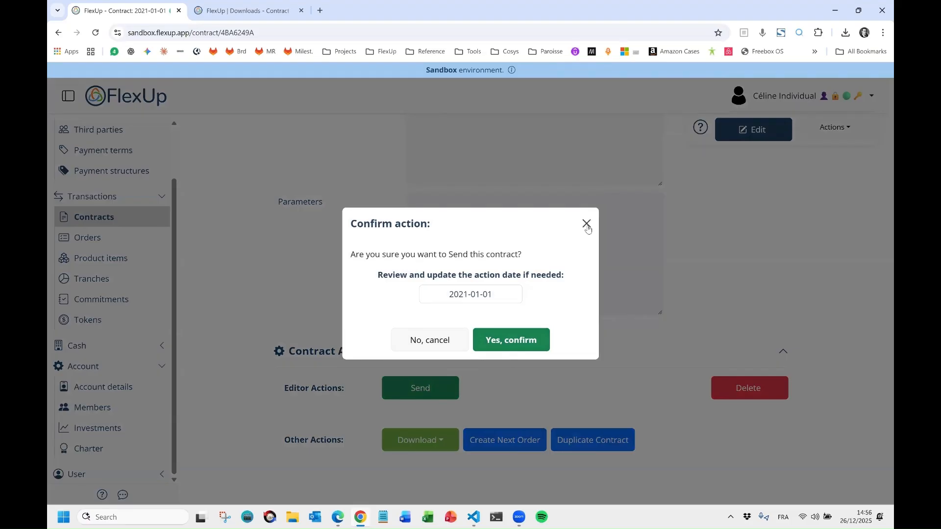
pyautogui.click(430, 340)
pyautogui.click(106, 173)
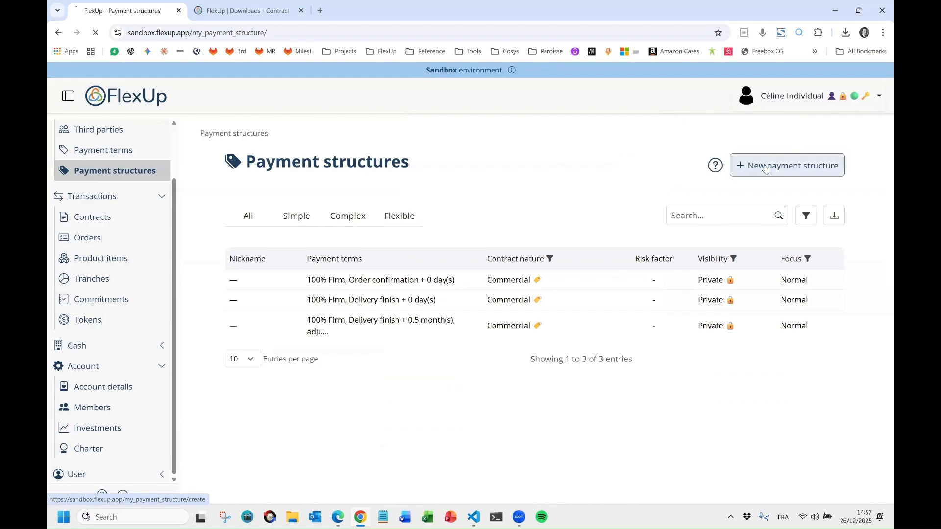
pyautogui.click(766, 169)
pyautogui.click(469, 322)
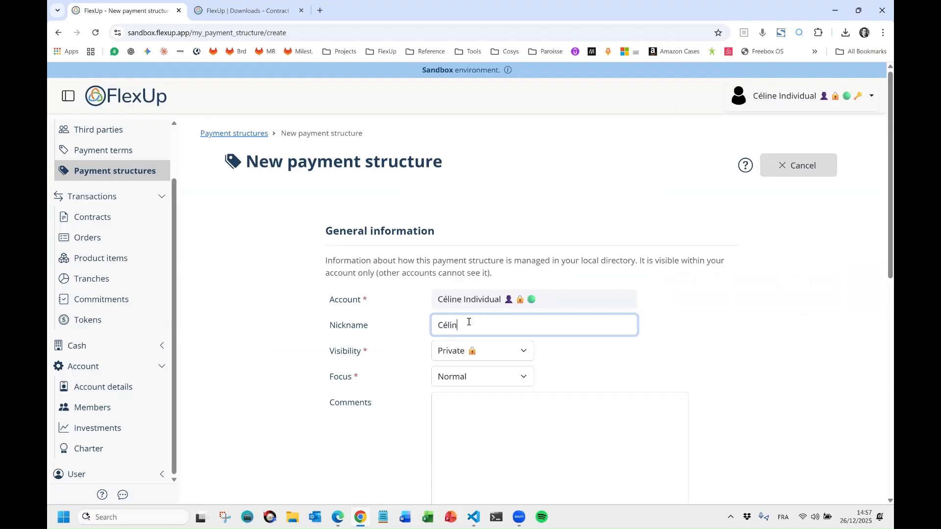
pyautogui.write('Célin')
pyautogui.press('BackSpace')
pyautogui.press('BackSpace')
pyautogui.press('BackSpace')
pyautogui.press('BackSpace')
pyautogui.write('Managers Paym')
pyautogui.press('BackSpace')
pyautogui.press('BackSpace')
pyautogui.write('For')
pyautogui.scroll(-5, 485, 387)
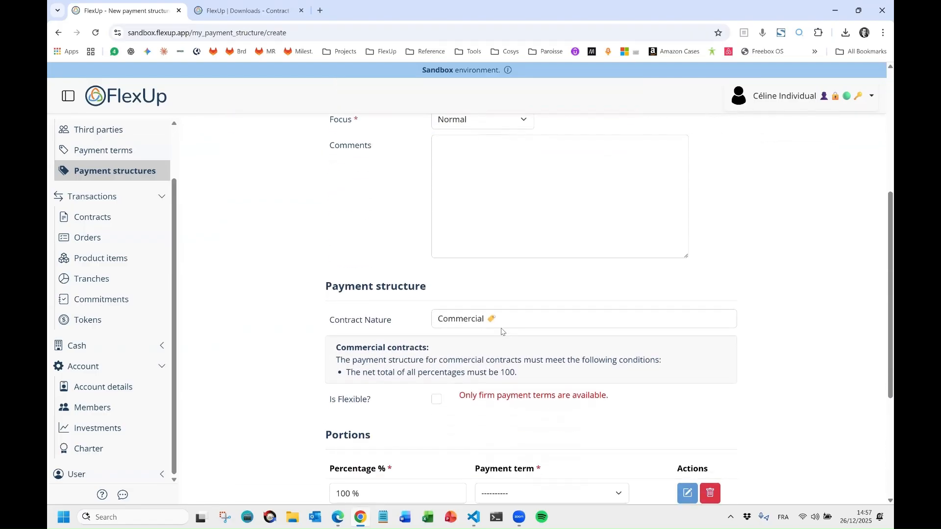
pyautogui.click(496, 324)
pyautogui.click(436, 400)
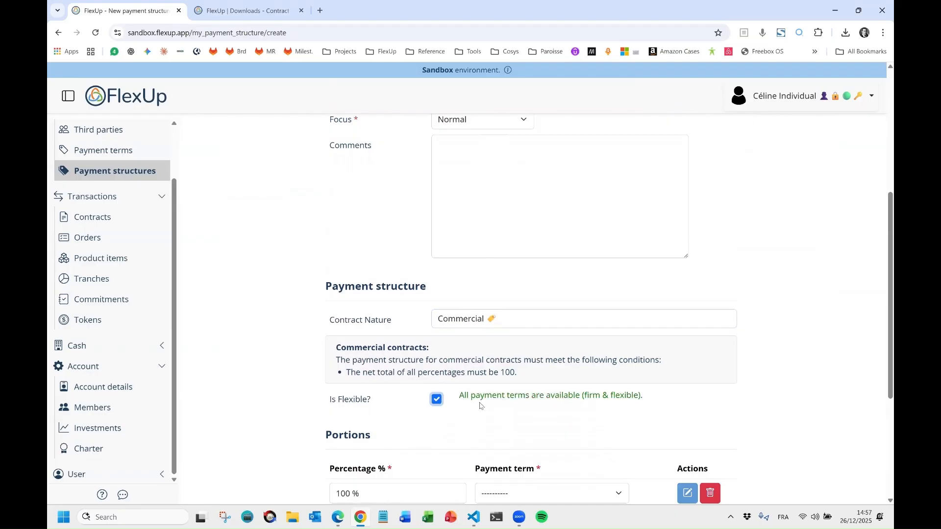
pyautogui.scroll(-4, 443, 314)
pyautogui.click(384, 289)
pyautogui.doubleClick(344, 290)
pyautogui.write('25')
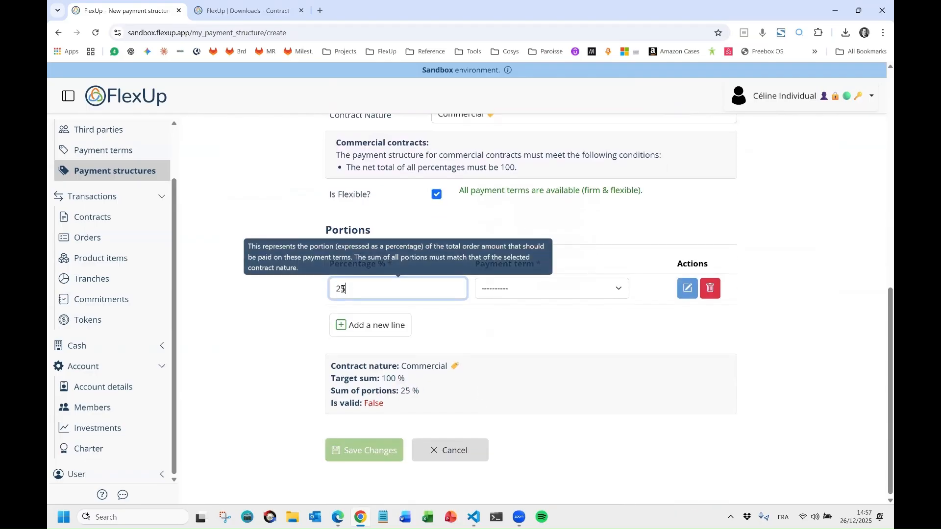
pyautogui.click(541, 296)
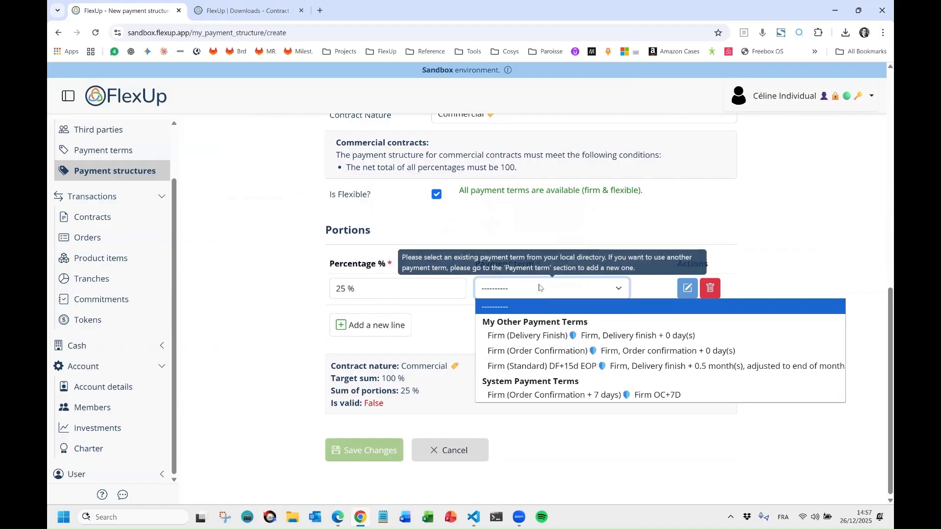
pyautogui.click(447, 327)
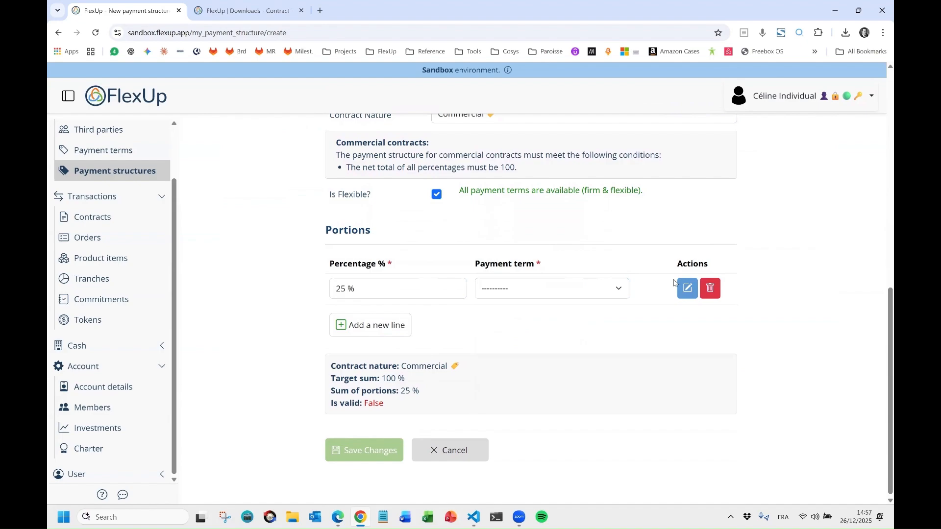
pyautogui.scroll(6, 604, 323)
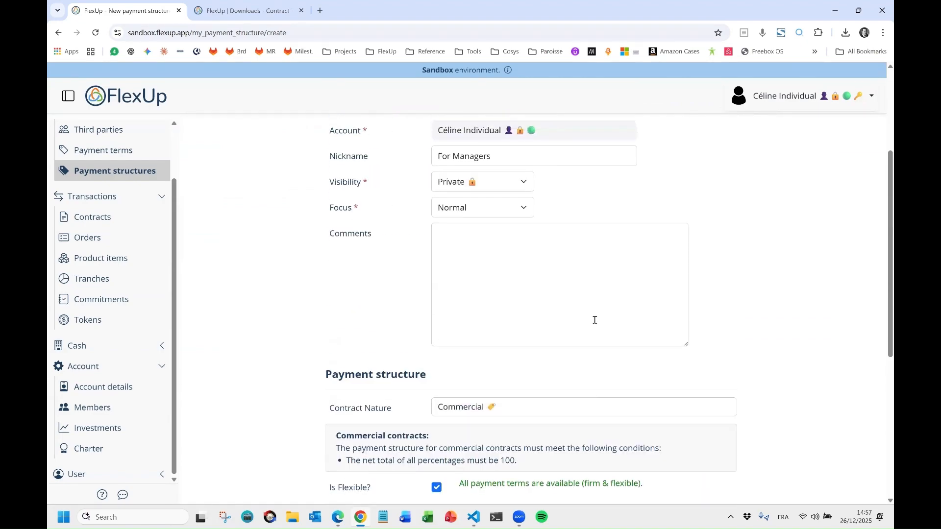
pyautogui.scroll(-6, 573, 314)
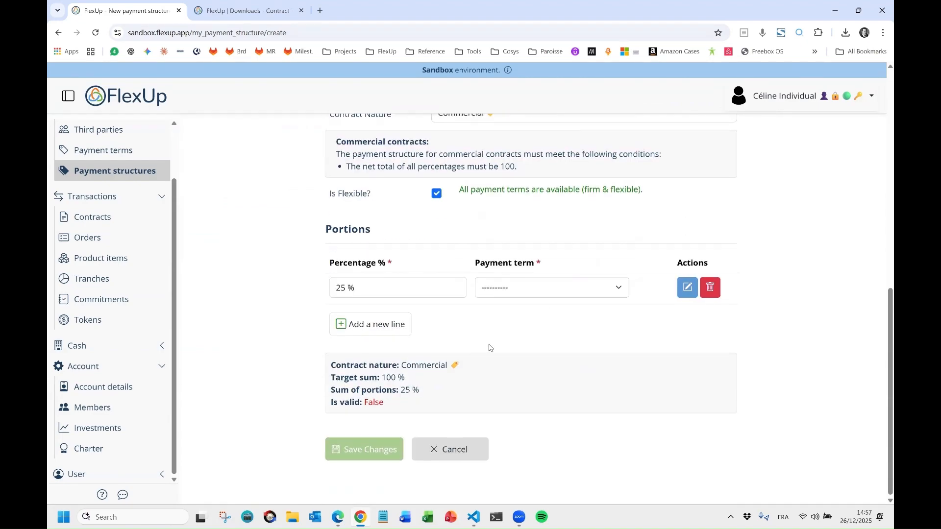
pyautogui.scroll(5, 490, 321)
pyautogui.scroll(3, 468, 286)
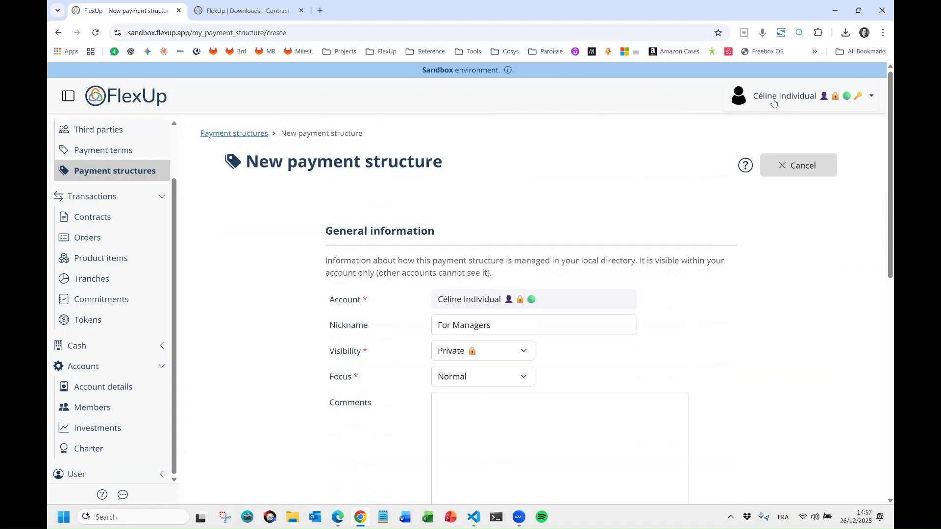
# Switch to the Céline Legal Firm account and start a new payment structure there.
pyautogui.click(775, 103)
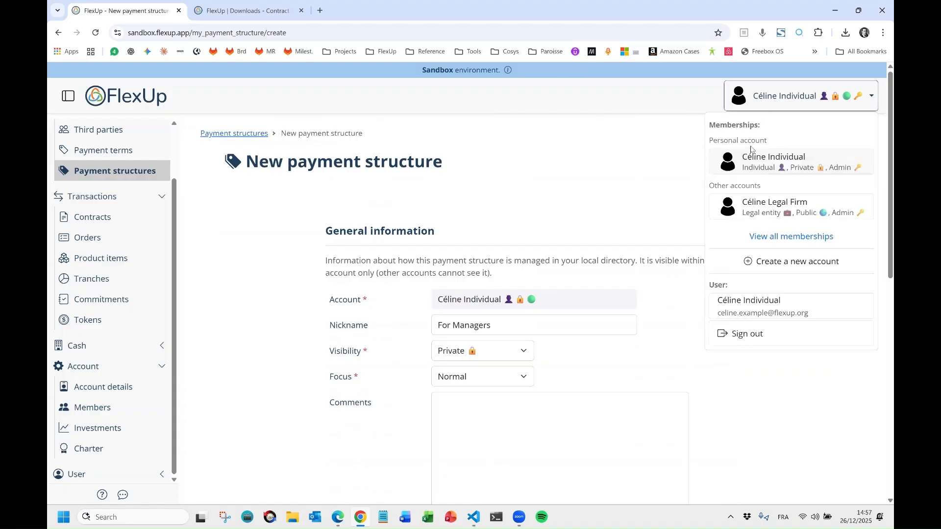
pyautogui.click(756, 208)
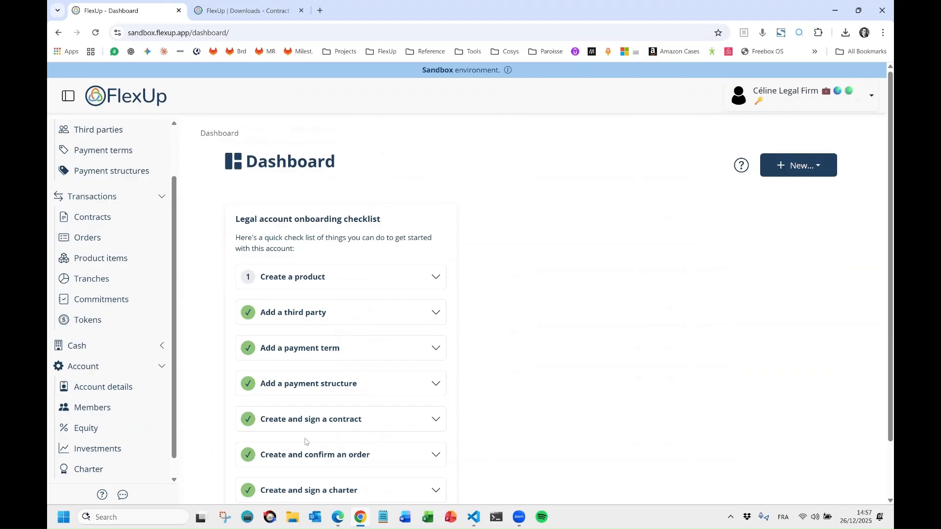
pyautogui.click(117, 175)
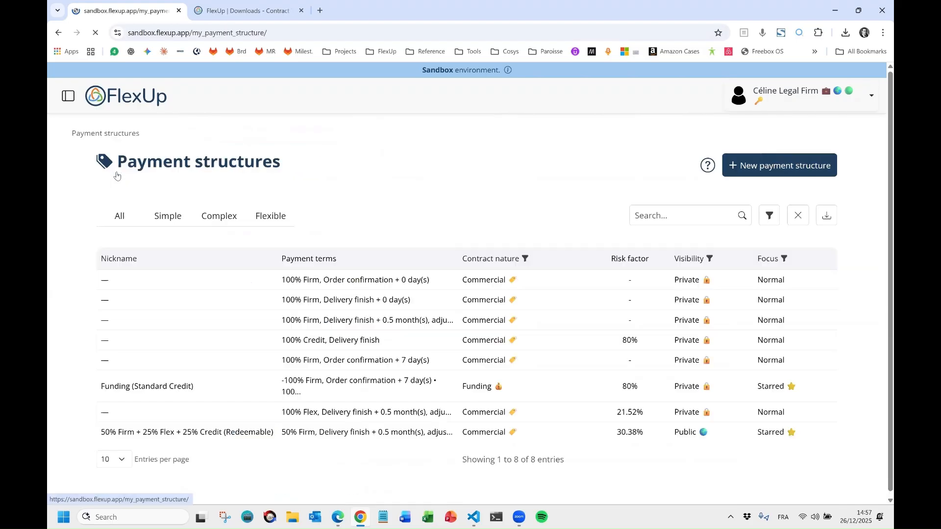
pyautogui.click(784, 167)
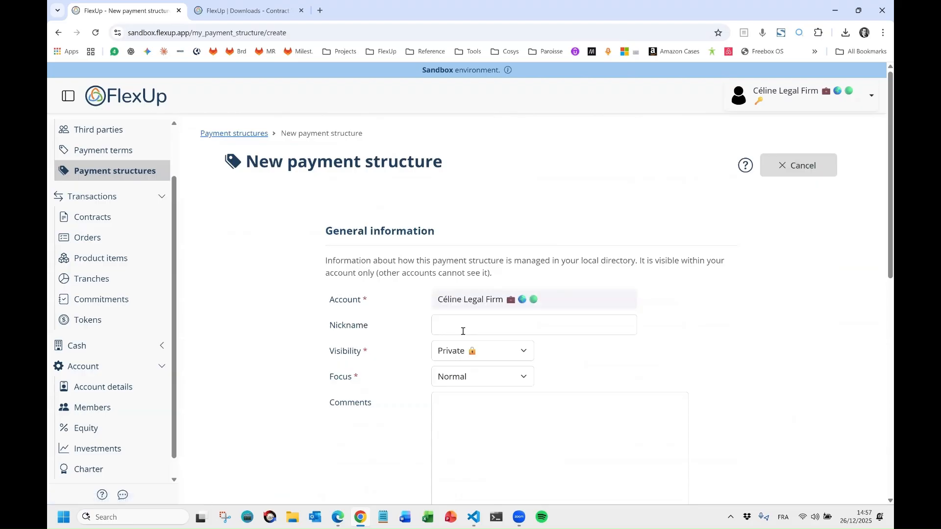
# Give the new payment structure the nickname Manager's (25+25+50) and make it flexible.
pyautogui.click(450, 320)
pyautogui.write('Ma')
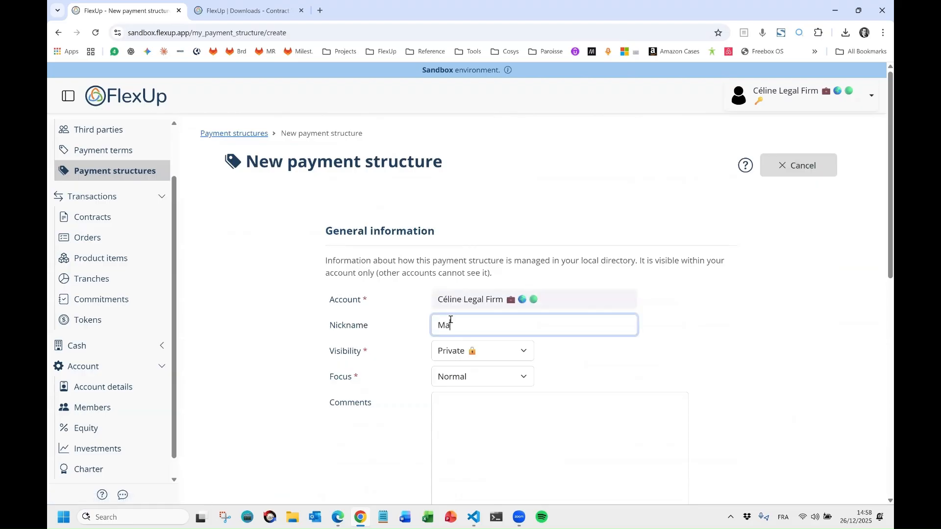
pyautogui.write('nager')
pyautogui.write("'s (25+25")
pyautogui.write('+50°')
pyautogui.scroll(-5, 520, 268)
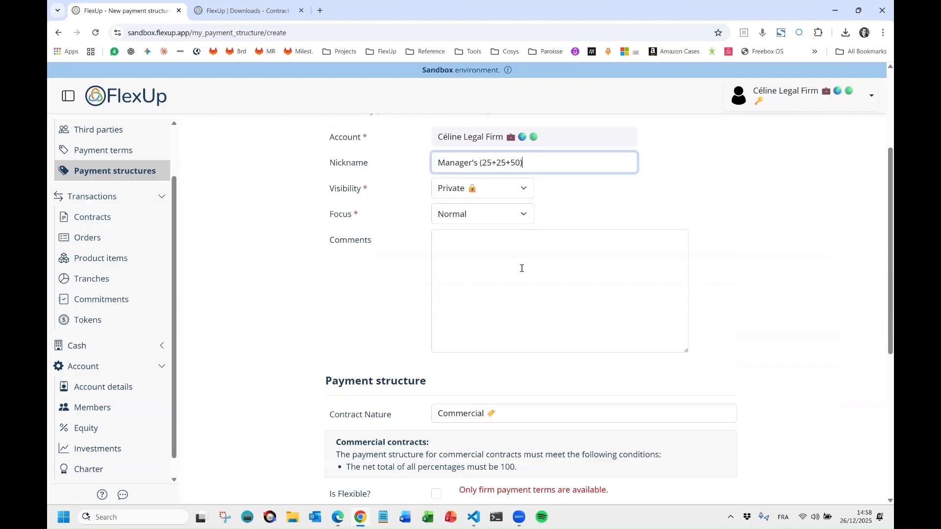
pyautogui.click(436, 351)
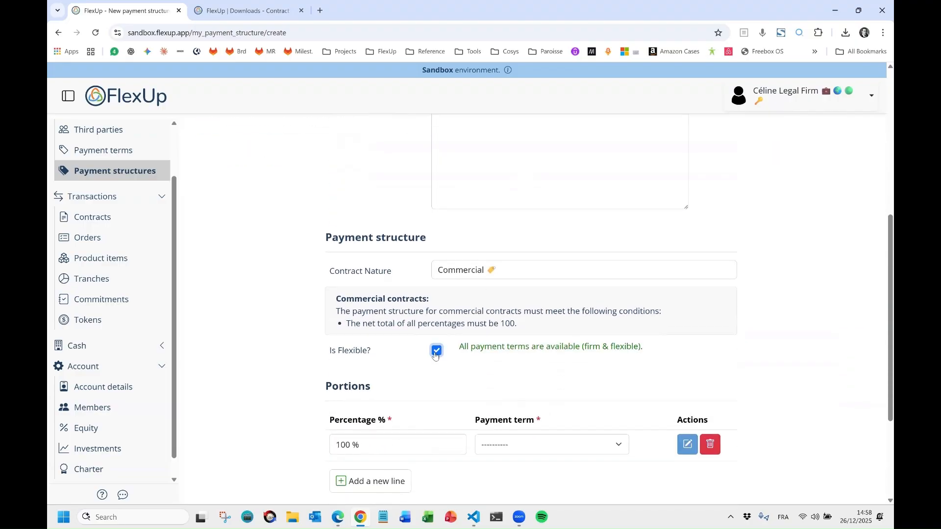
# Set the first portion to 25 % with the payment term Firm (Standard) DF+15d EOP.
pyautogui.scroll(-3, 346, 290)
pyautogui.doubleClick(347, 290)
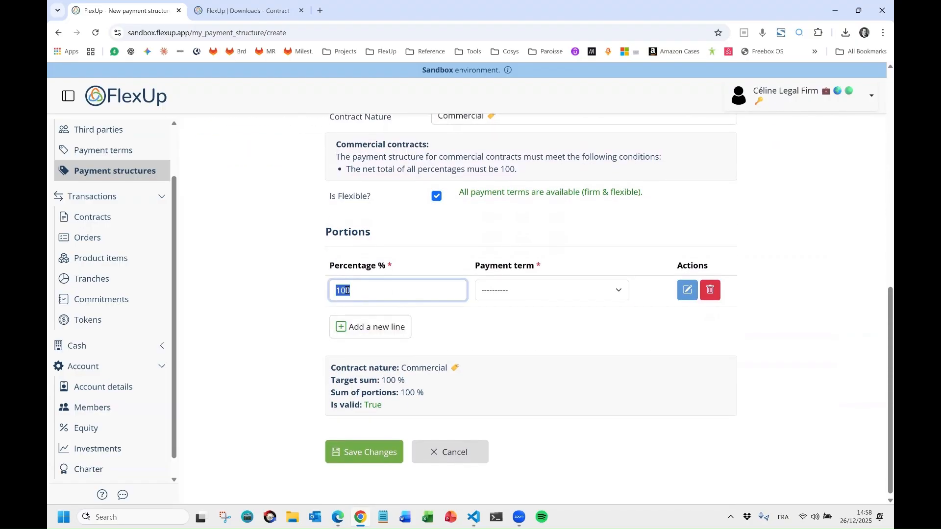
pyautogui.write('25')
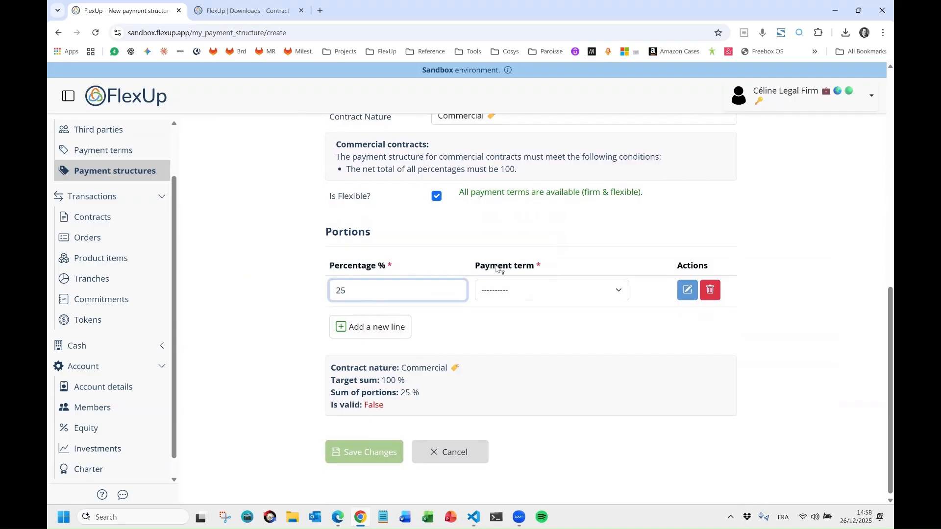
pyautogui.click(506, 295)
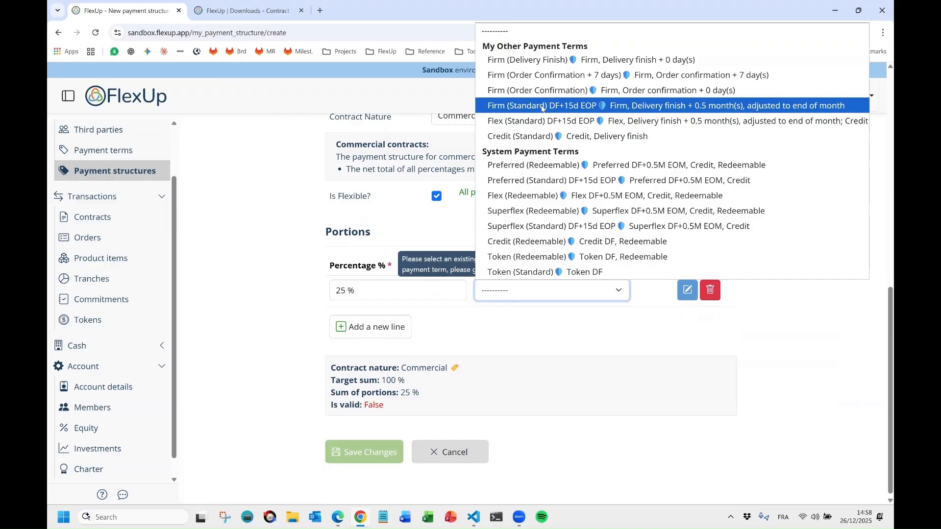
pyautogui.click(543, 108)
# Add a second portion of 25 % with the payment term Flex (Standard) DF+15d EOP.
pyautogui.click(376, 333)
pyautogui.click(342, 321)
pyautogui.press('BackSpace')
pyautogui.press('BackSpace')
pyautogui.write('25')
pyautogui.click(551, 324)
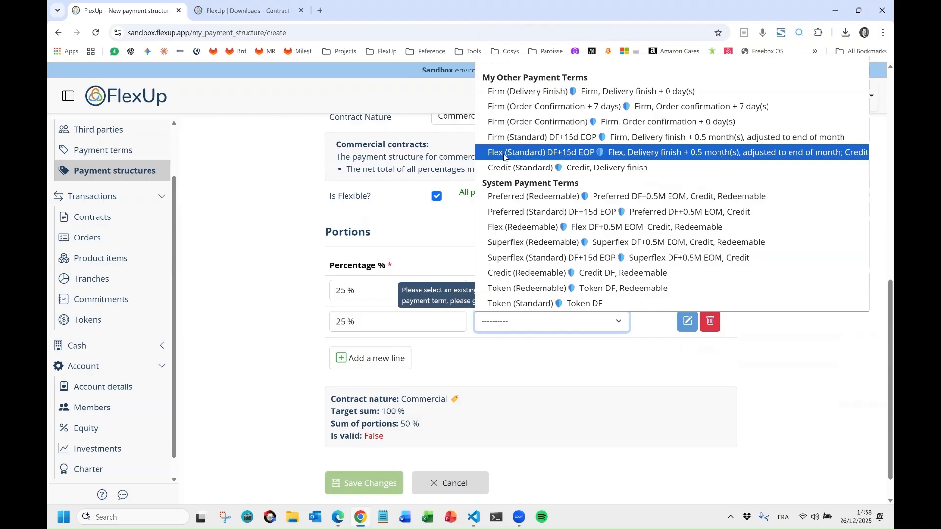
pyautogui.click(505, 157)
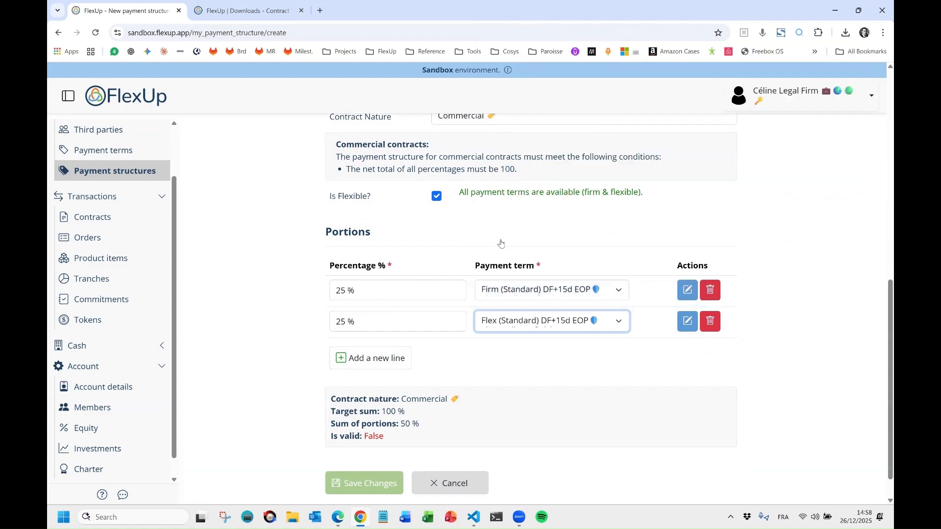
# Add a third portion of 50 % with the payment term Credit (Standard) and save the payment structure.
pyautogui.click(388, 359)
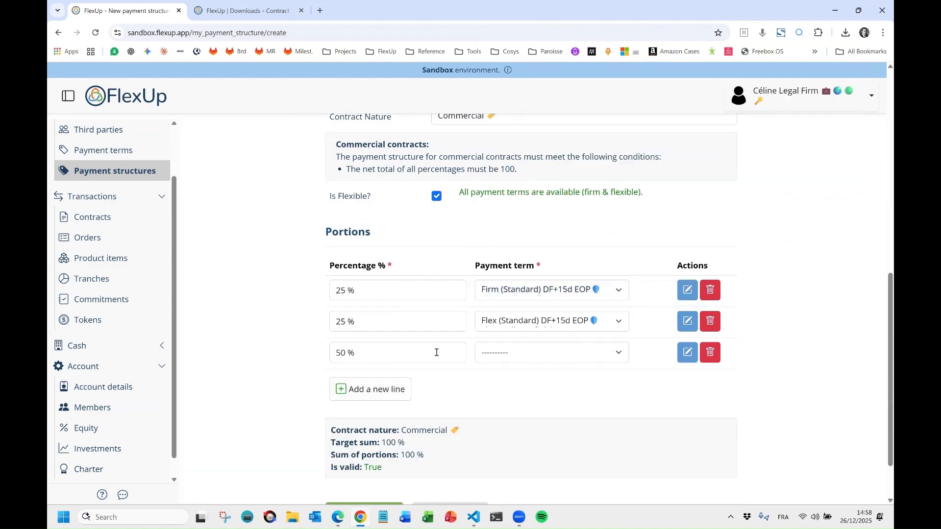
pyautogui.click(519, 354)
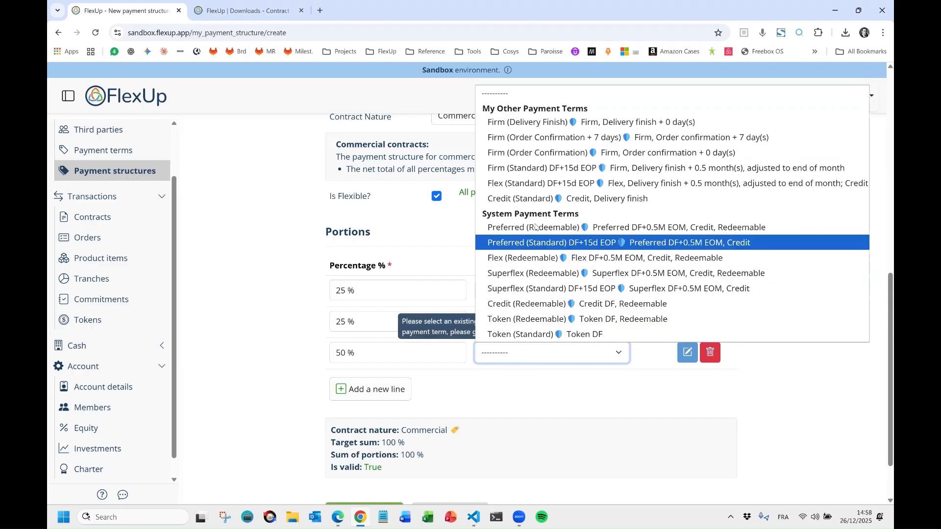
pyautogui.click(536, 204)
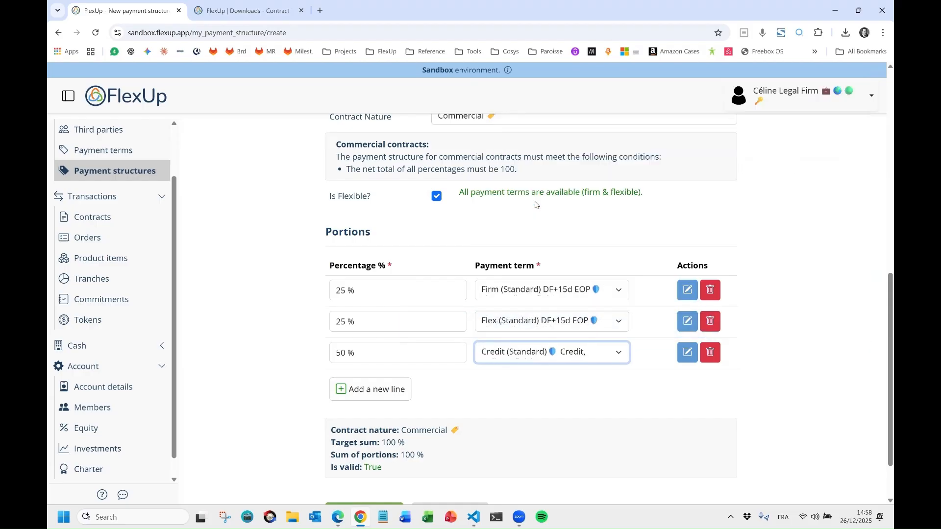
pyautogui.scroll(-2, 446, 415)
pyautogui.click(378, 455)
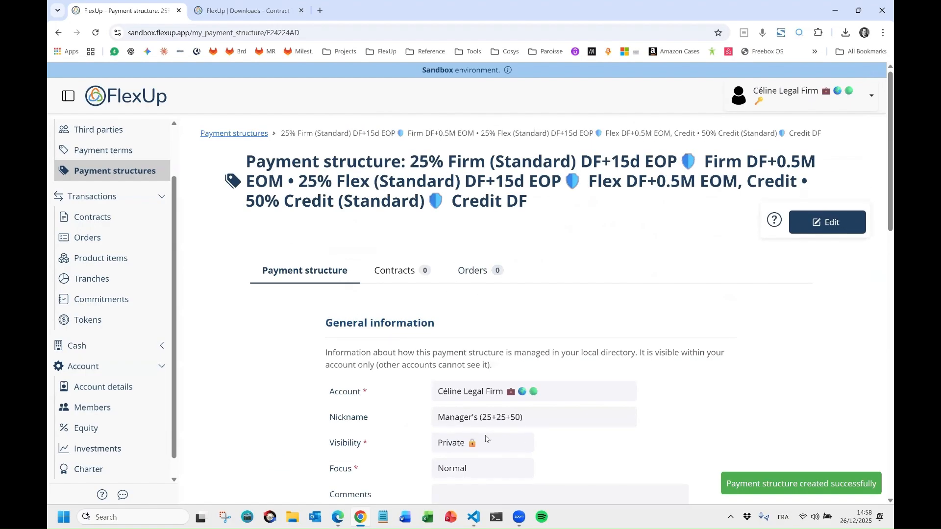
# Open the 50% Firm + 25% Flex + 25% Credit (Redeemable) payment structure from the list of payment structures.
pyautogui.click(147, 171)
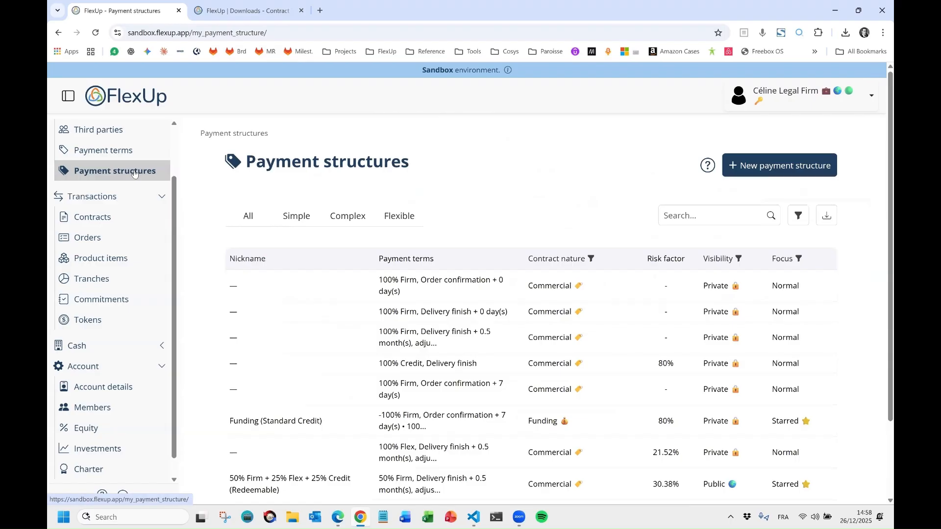
pyautogui.scroll(-2, 436, 294)
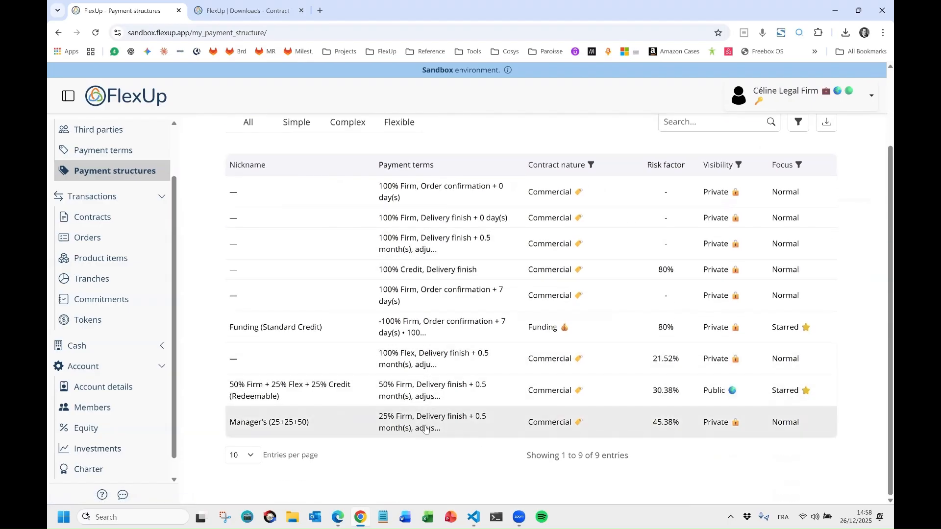
pyautogui.click(425, 393)
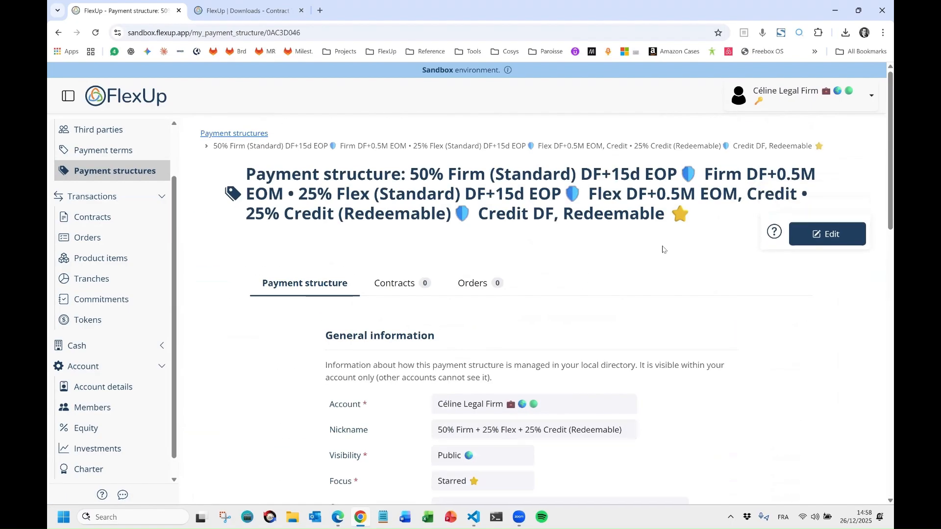
# Change the payment structure's nickname to "For Team (50+25+25 Redeemable)" and save it.
pyautogui.click(820, 242)
pyautogui.click(521, 430)
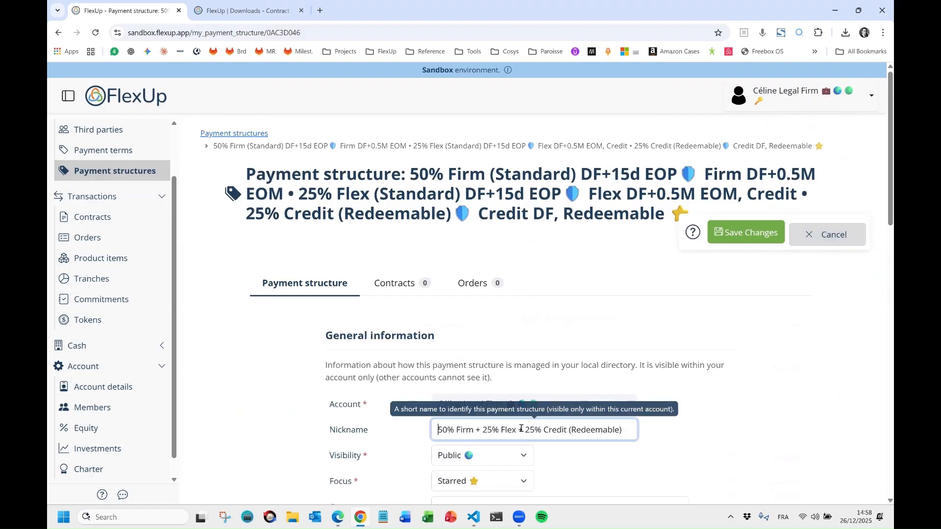
pyautogui.press('Home')
pyautogui.write('For Team (')
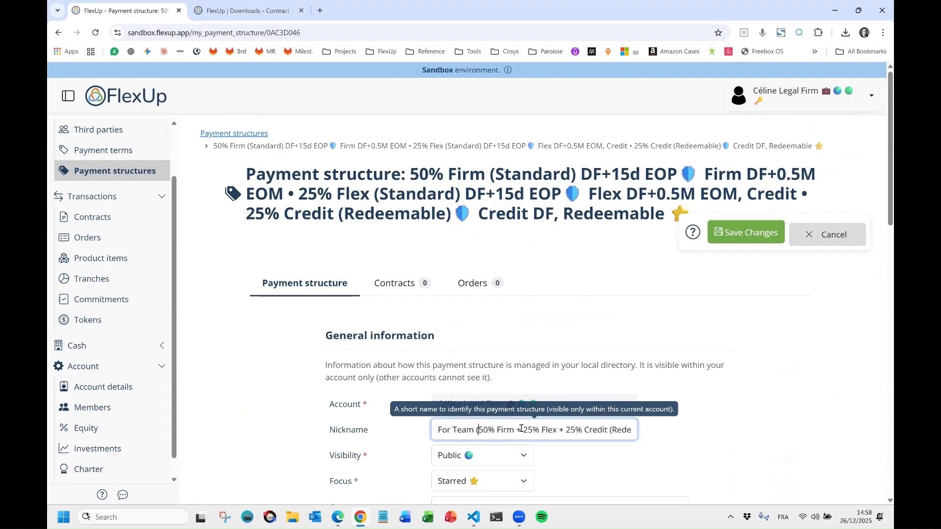
pyautogui.write('50')
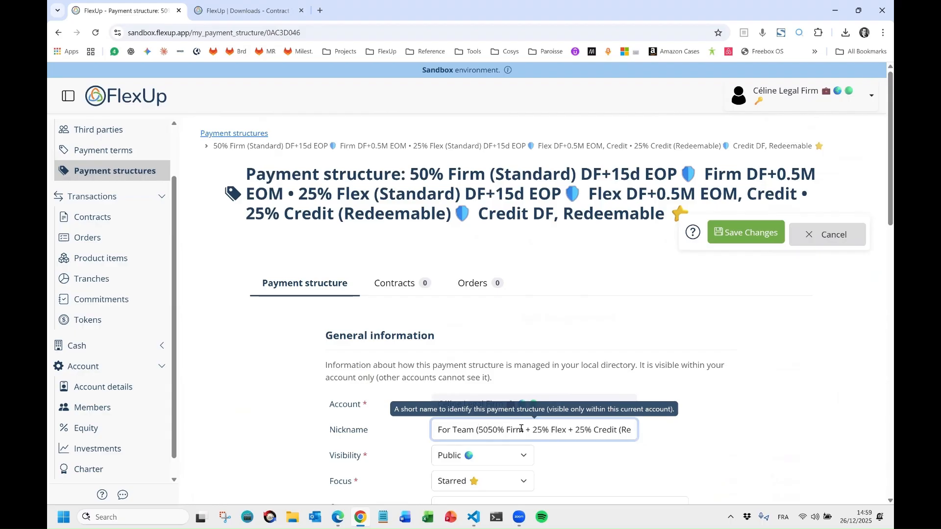
pyautogui.write('+25+25')
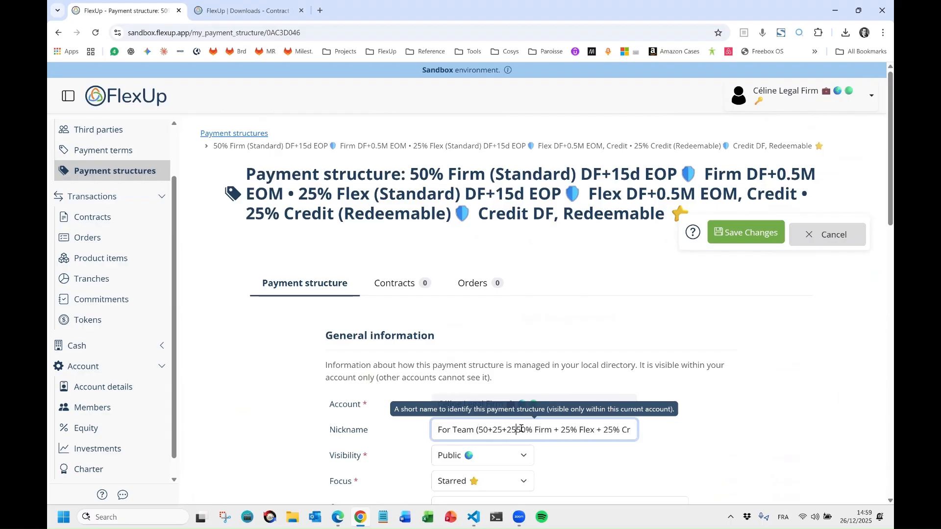
pyautogui.press('Delete')
pyautogui.press('Delete')
pyautogui.press('Delete')
pyautogui.press('Delete')
pyautogui.press('Delete')
pyautogui.press('Delete')
pyautogui.press('Delete')
pyautogui.press('Delete')
pyautogui.press('Delete')
pyautogui.press('Delete')
pyautogui.press('Delete')
pyautogui.press('Delete')
pyautogui.press('Delete')
pyautogui.press('Delete')
pyautogui.press('Delete')
pyautogui.press('Delete')
pyautogui.press('Delete')
pyautogui.press('Delete')
pyautogui.press('Delete')
pyautogui.press('Delete')
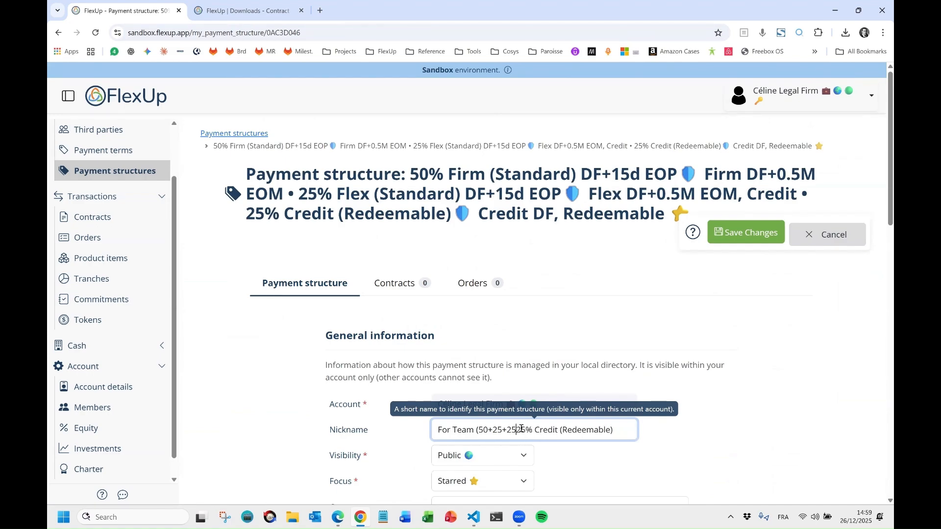
pyautogui.press('Delete')
pyautogui.press('Delete')
pyautogui.press('Delete')
pyautogui.press('Delete')
pyautogui.press('Delete')
pyautogui.press('Delete')
pyautogui.press('Delete')
pyautogui.press('Delete')
pyautogui.press('Delete')
pyautogui.press('Delete')
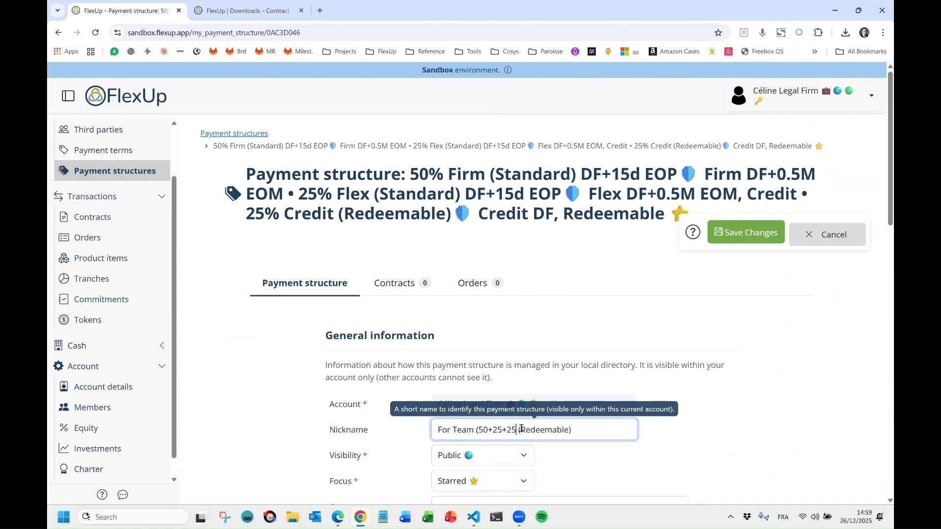
pyautogui.click(729, 243)
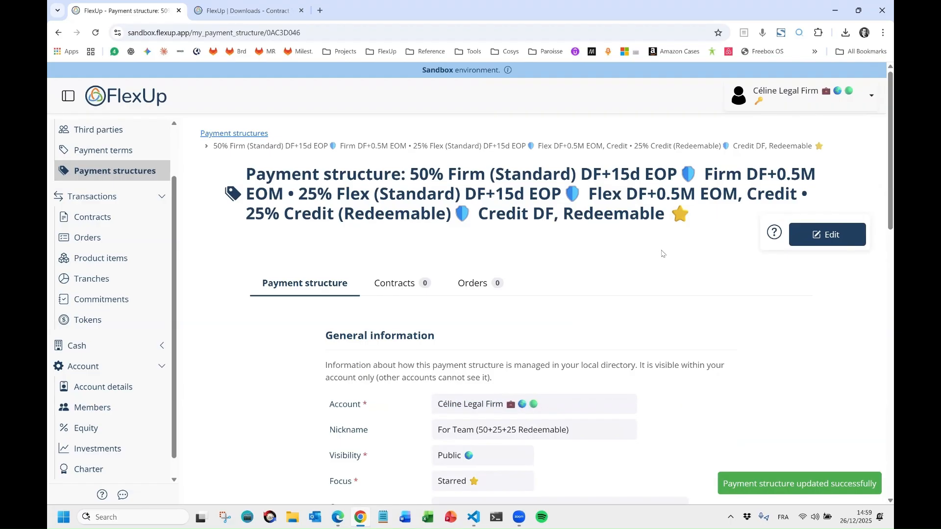
# Rename the Manager's (25+25+50) payment structure as "For manager's (25+25+50)" and save it.
pyautogui.click(95, 172)
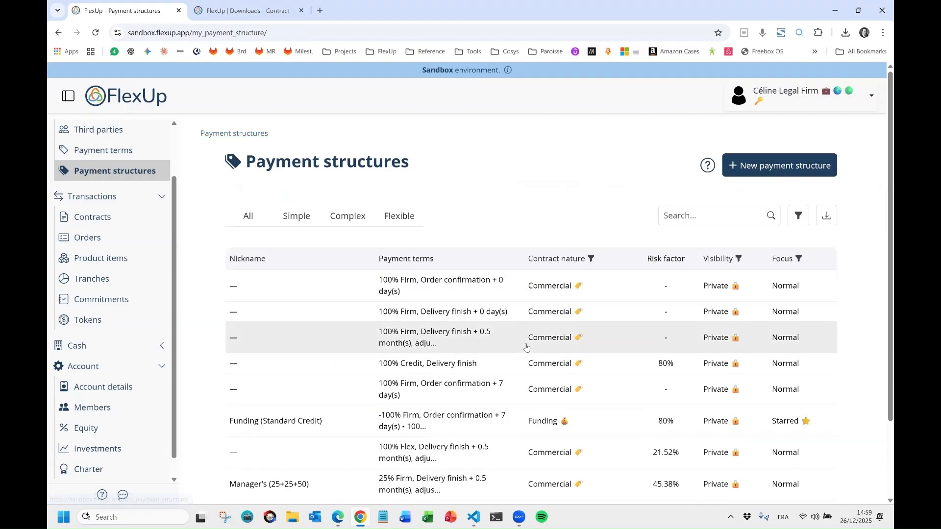
pyautogui.scroll(-2, 444, 367)
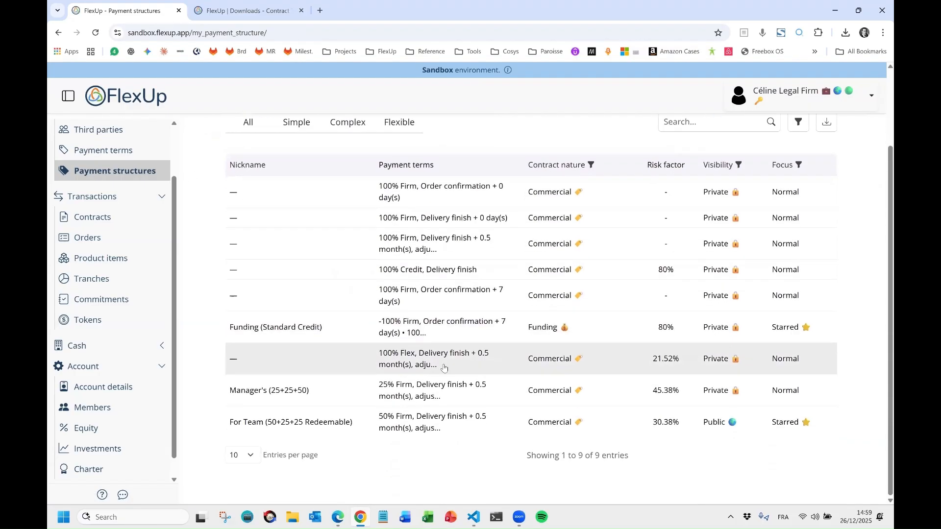
pyautogui.click(264, 397)
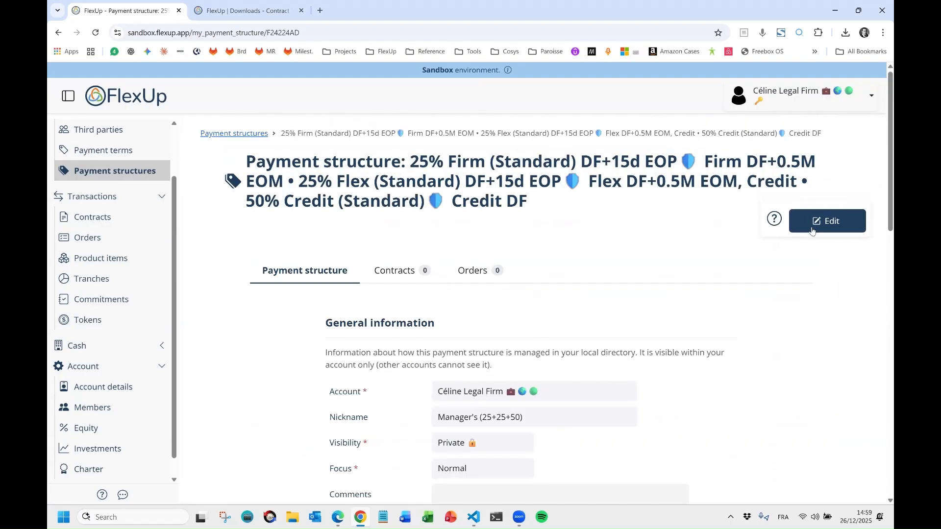
pyautogui.click(828, 221)
pyautogui.scroll(-3, 460, 431)
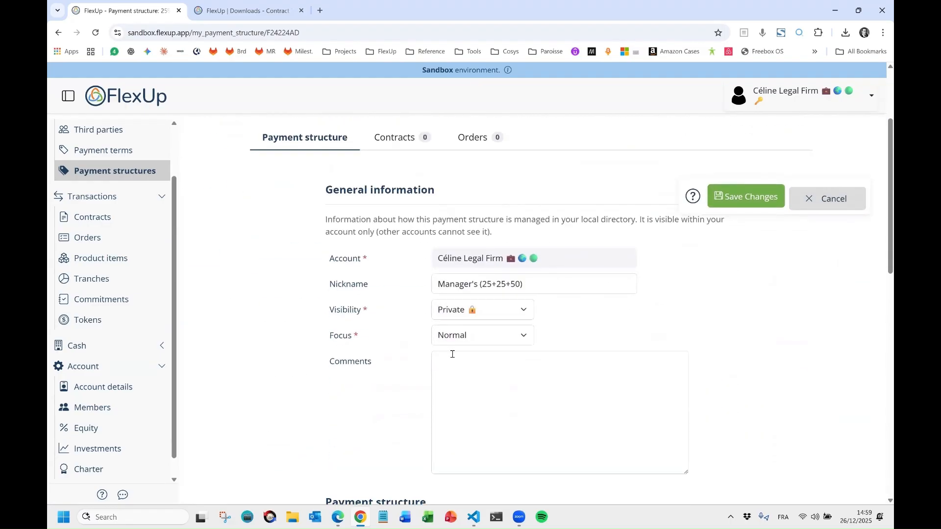
pyautogui.click(447, 267)
pyautogui.press('BackSpace')
pyautogui.write('For m')
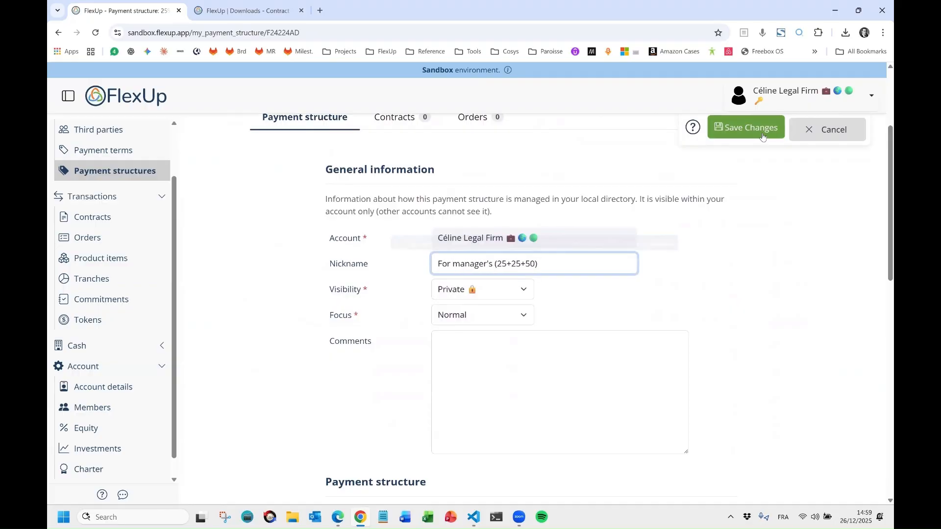
pyautogui.click(748, 130)
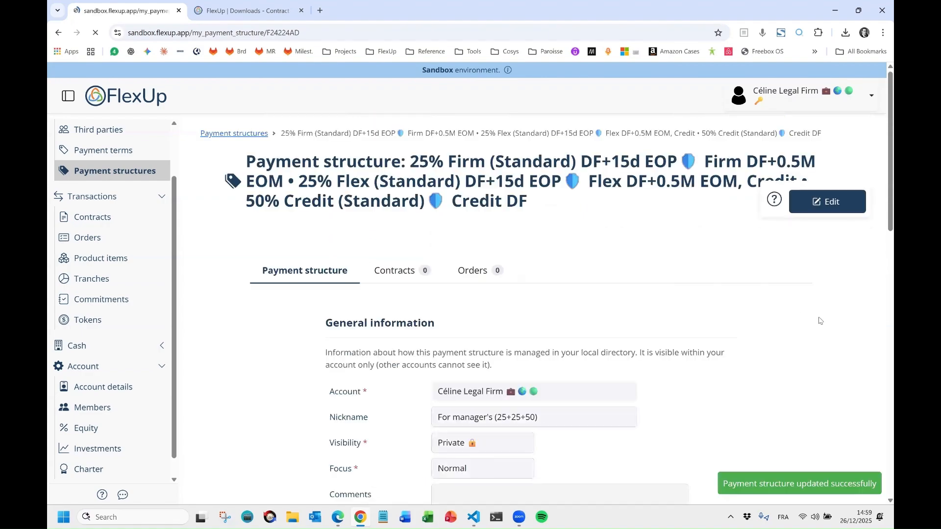
pyautogui.scroll(-1, 323, 361)
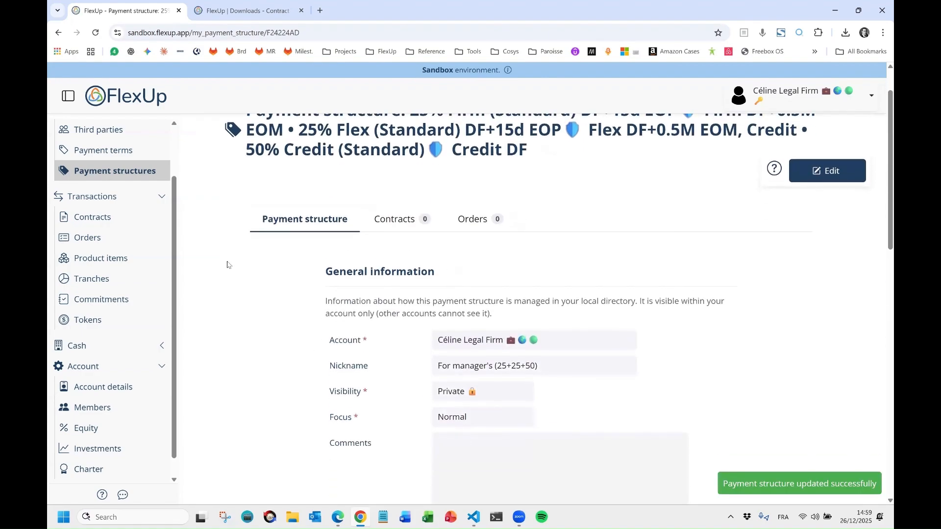
pyautogui.click(771, 109)
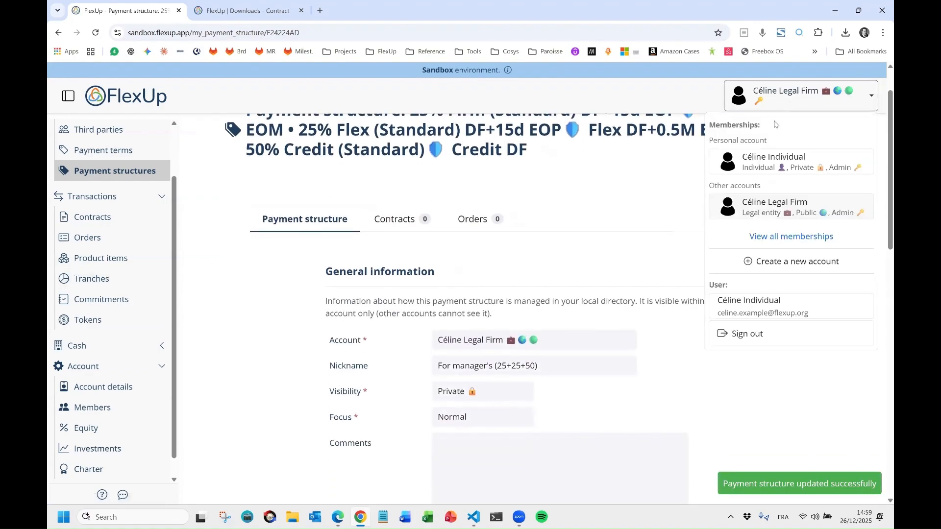
pyautogui.click(775, 164)
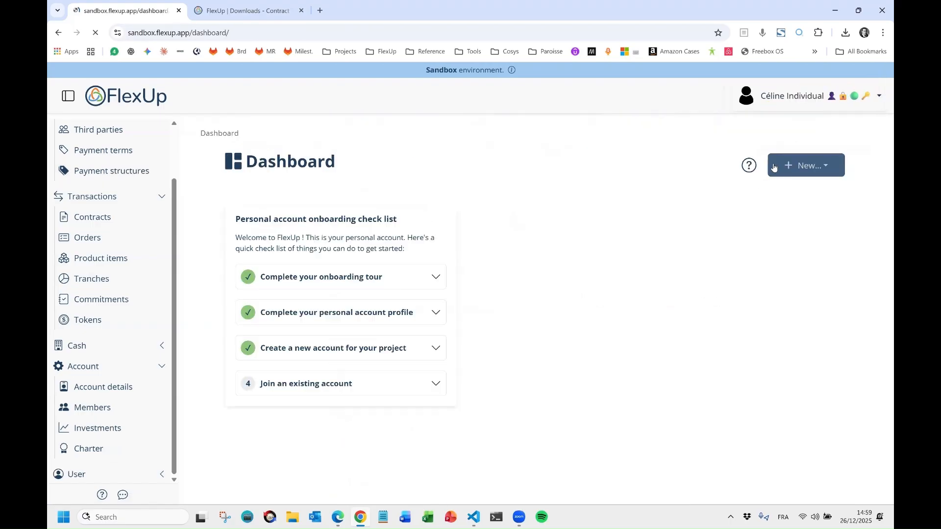
pyautogui.click(96, 215)
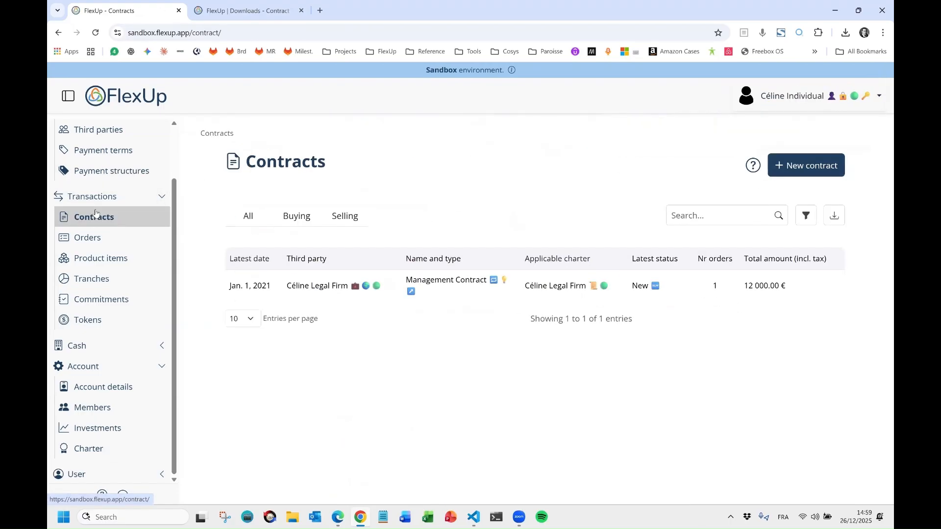
pyautogui.click(459, 287)
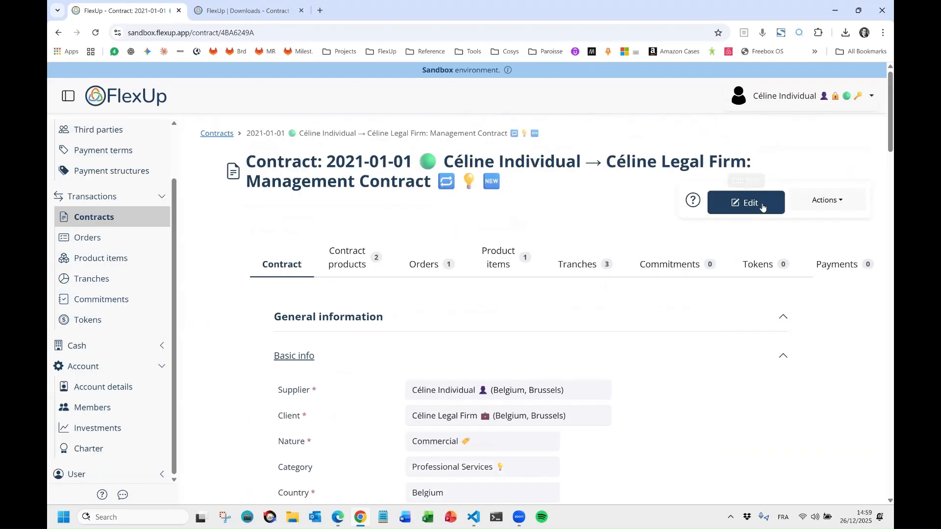
pyautogui.click(747, 202)
pyautogui.scroll(-6, 395, 276)
pyautogui.scroll(-12, 395, 275)
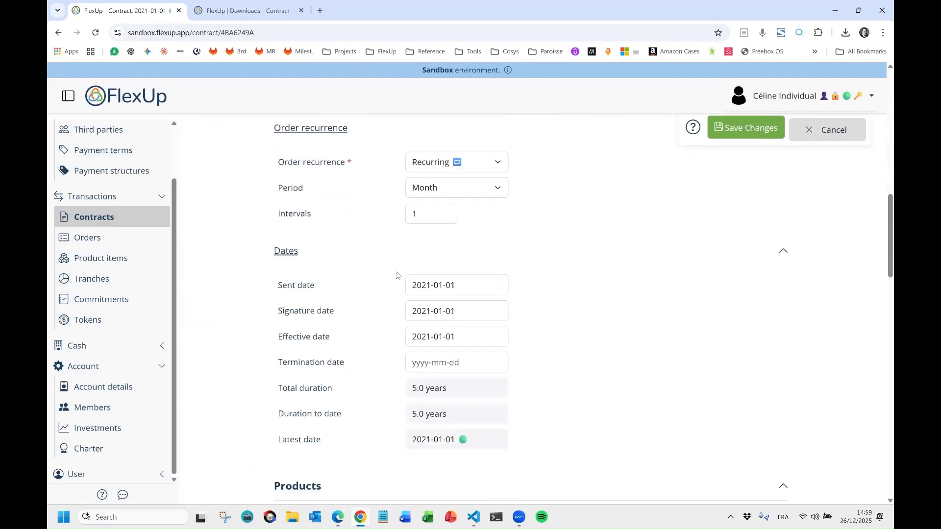
pyautogui.click(676, 324)
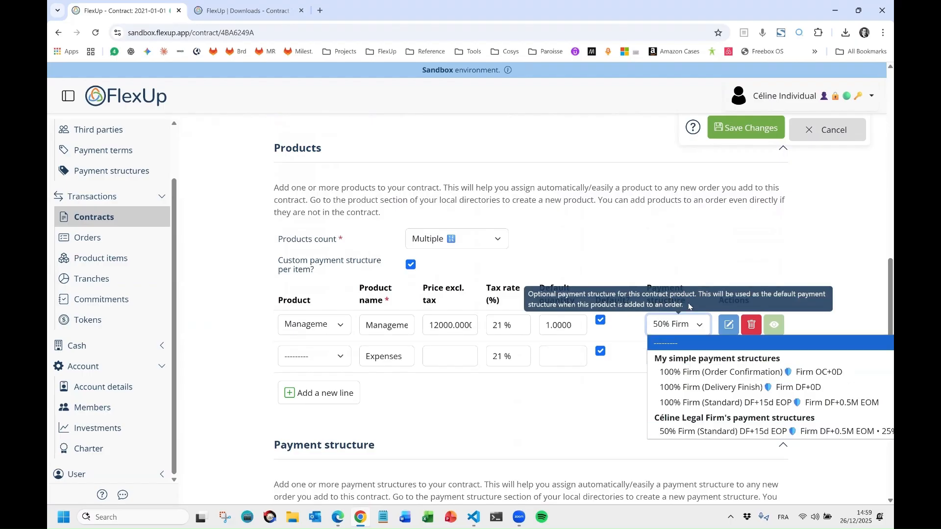
pyautogui.click(761, 98)
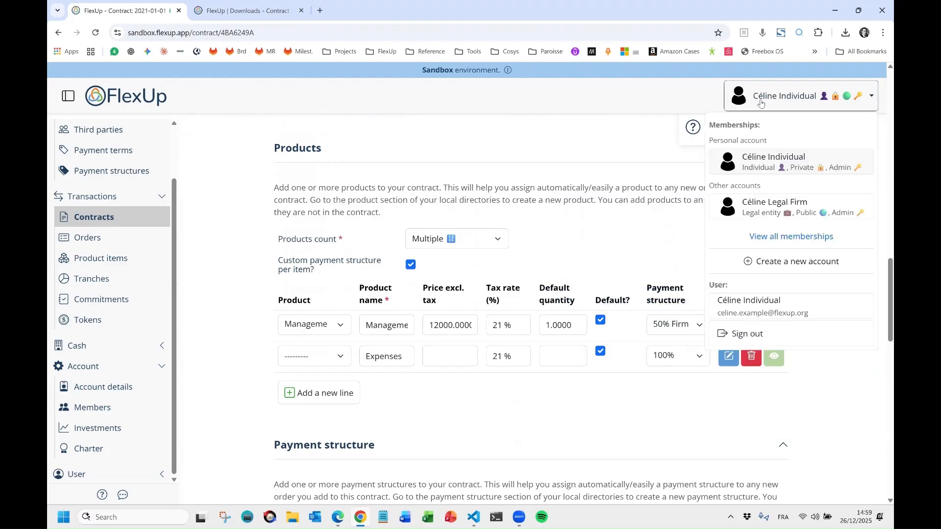
pyautogui.click(763, 212)
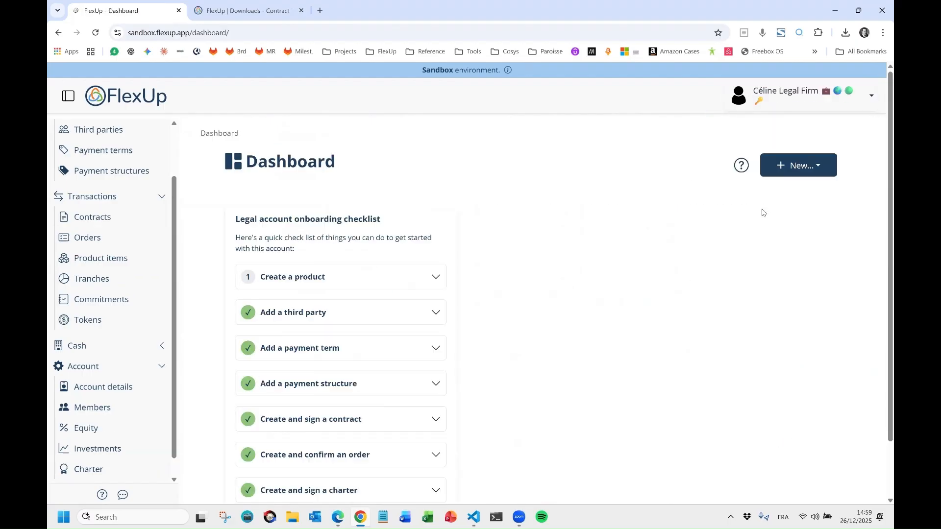
# Set the visibility of the For manager's (25+25+50) payment structure to Public and save it.
pyautogui.click(125, 170)
pyautogui.scroll(-2, 488, 303)
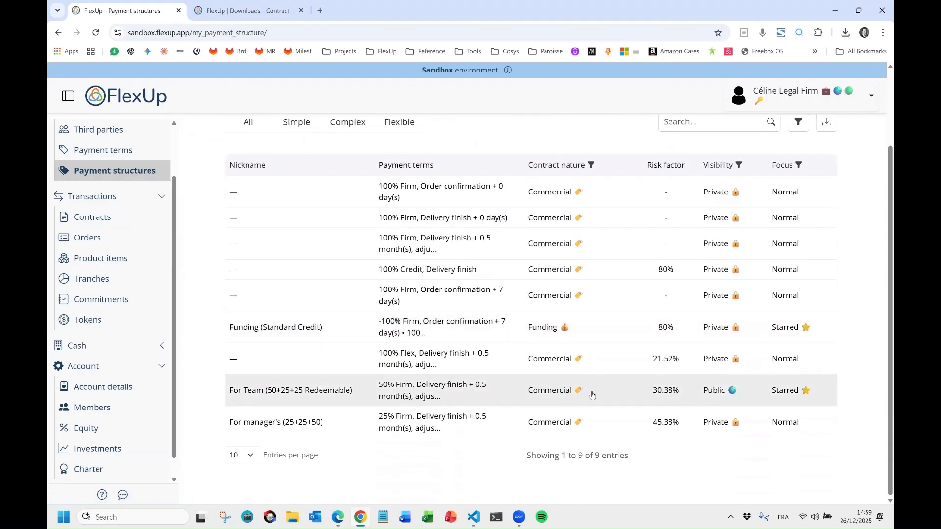
pyautogui.click(604, 431)
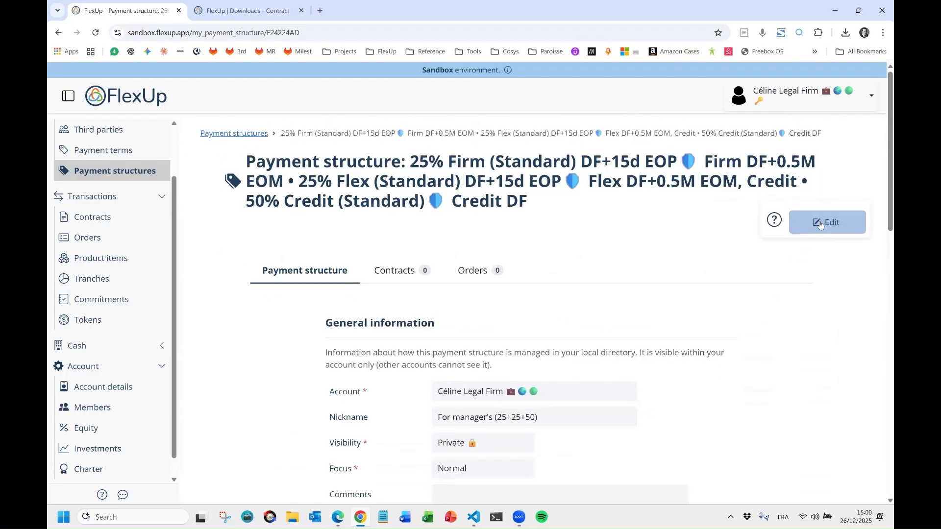
pyautogui.click(821, 225)
pyautogui.click(494, 449)
pyautogui.click(485, 473)
pyautogui.click(738, 221)
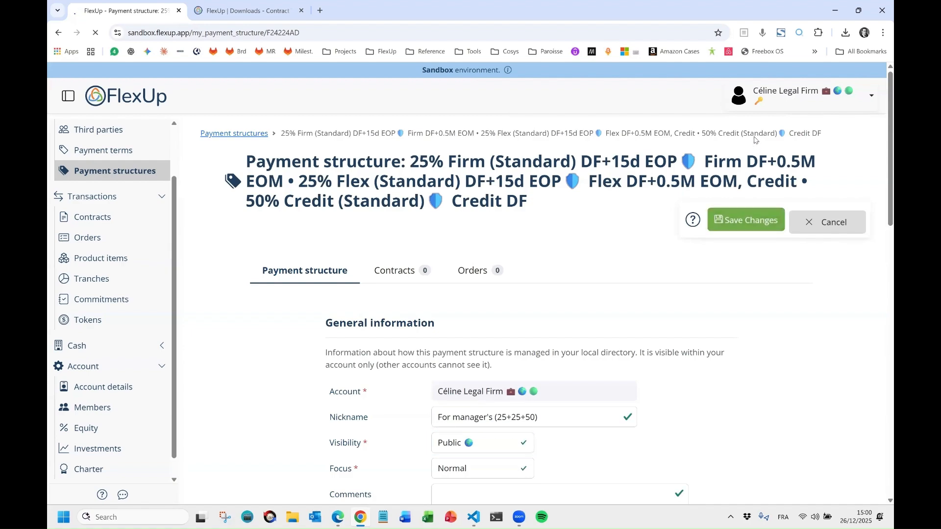
# Switch to the personal account and open its Management Contract with Céline Legal Firm for editing.
pyautogui.click(758, 100)
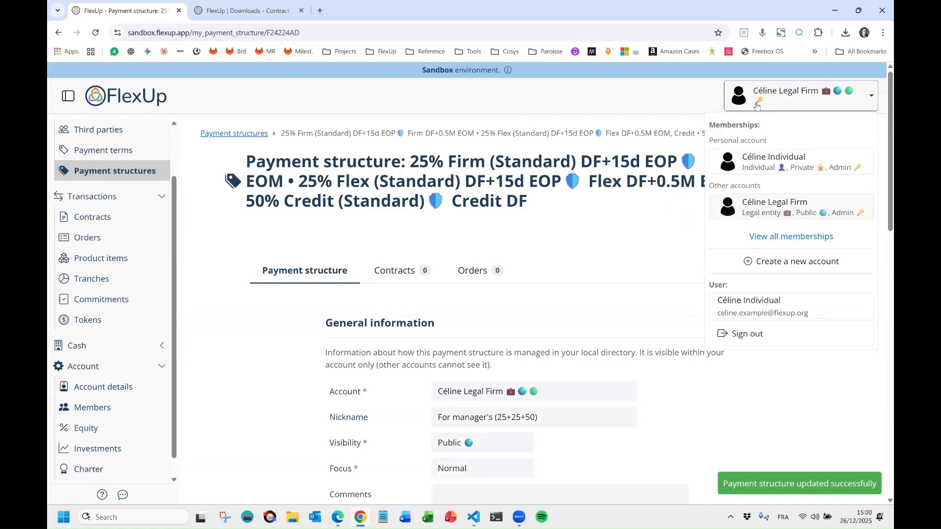
pyautogui.click(767, 164)
pyautogui.click(79, 224)
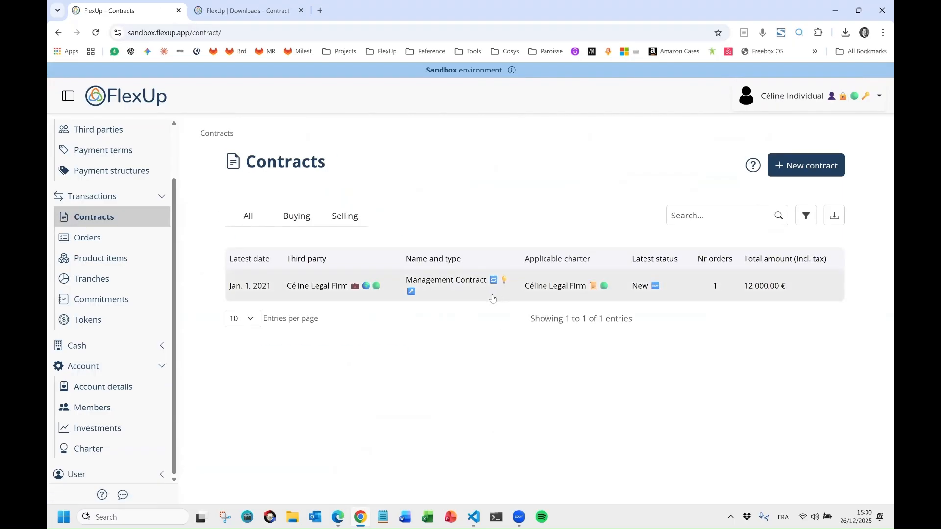
pyautogui.click(493, 296)
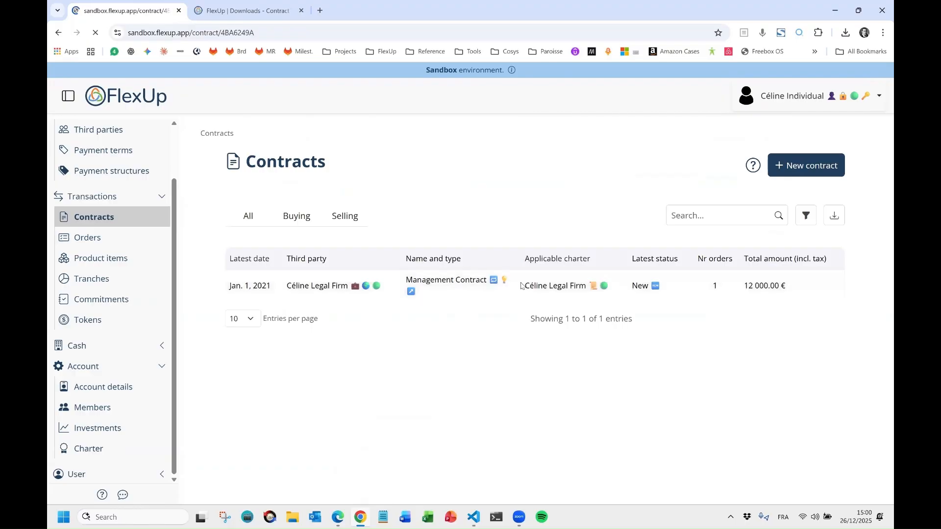
pyautogui.click(750, 209)
# Assign Céline Legal Firm's 25% Firm (Standard) DF+15d EOP payment structure to the management product line and save the contract.
pyautogui.scroll(-10, 556, 347)
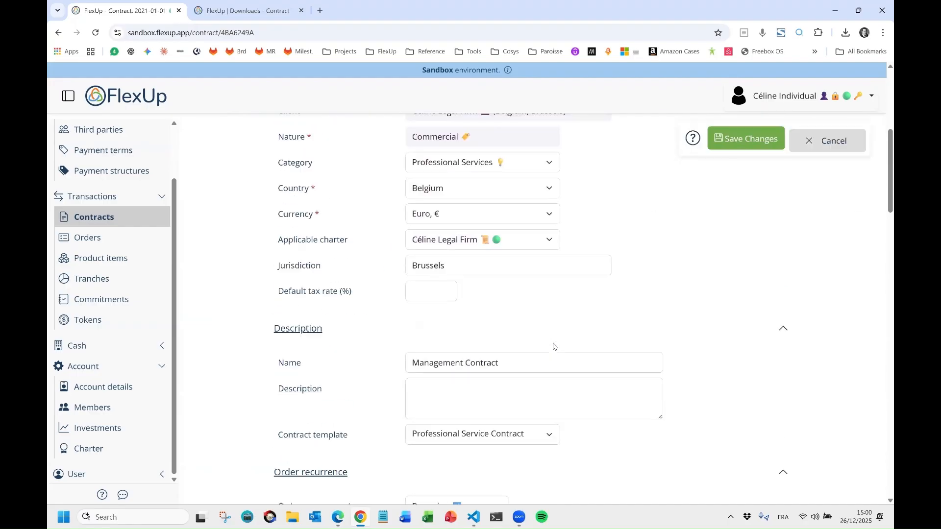
pyautogui.scroll(-10, 554, 346)
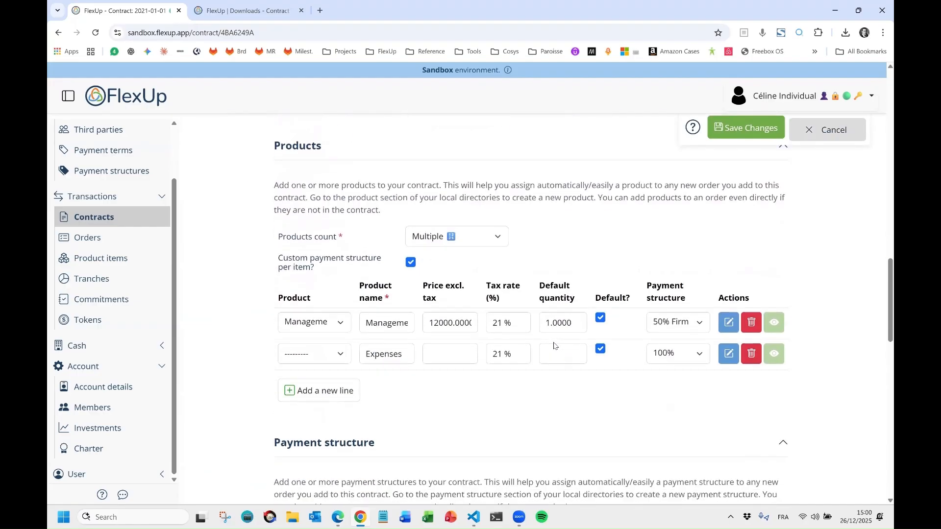
pyautogui.click(690, 295)
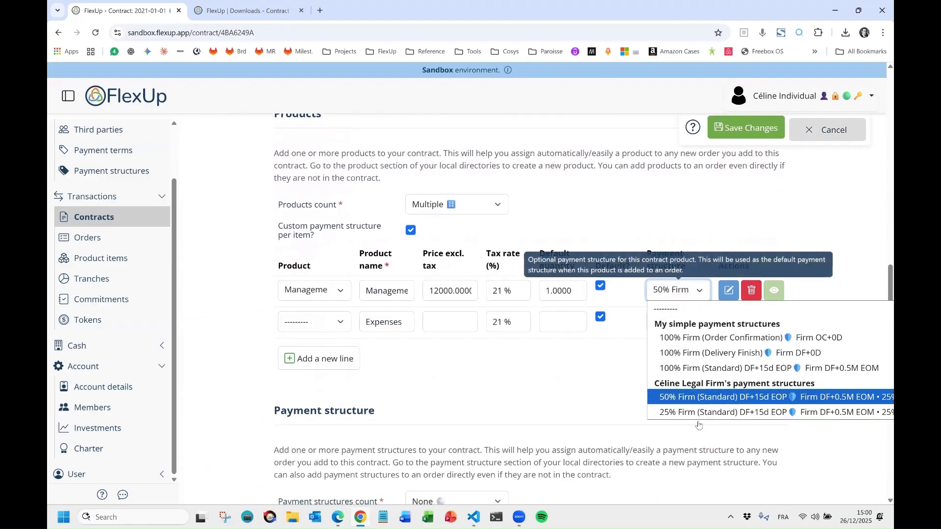
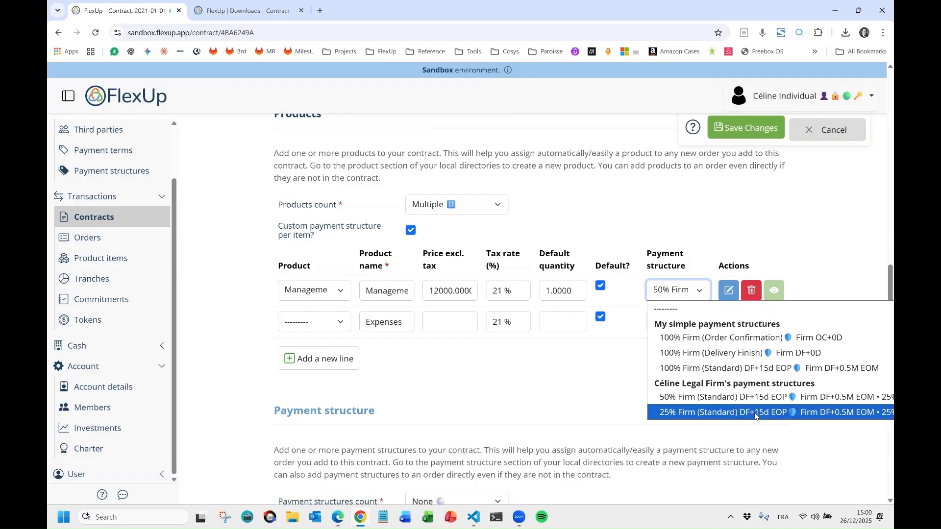
pyautogui.click(757, 414)
pyautogui.scroll(-6, 558, 411)
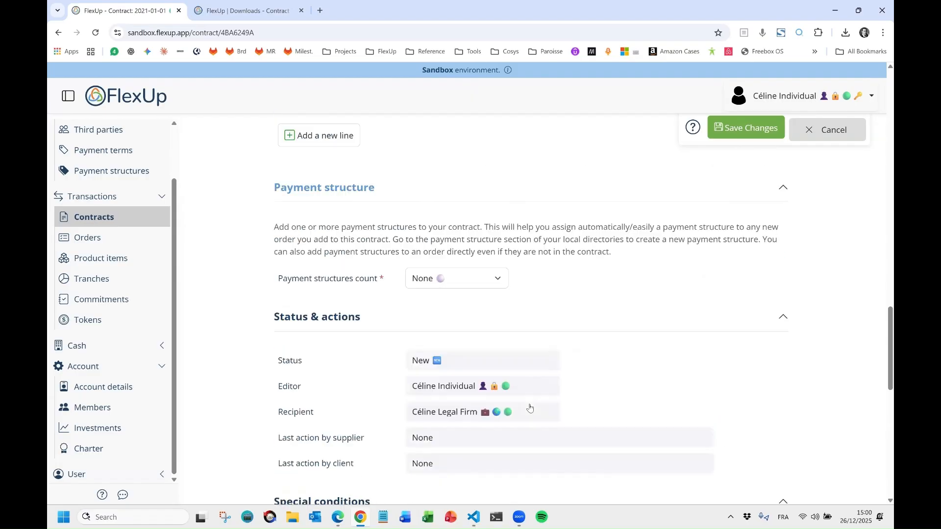
pyautogui.scroll(-8, 549, 409)
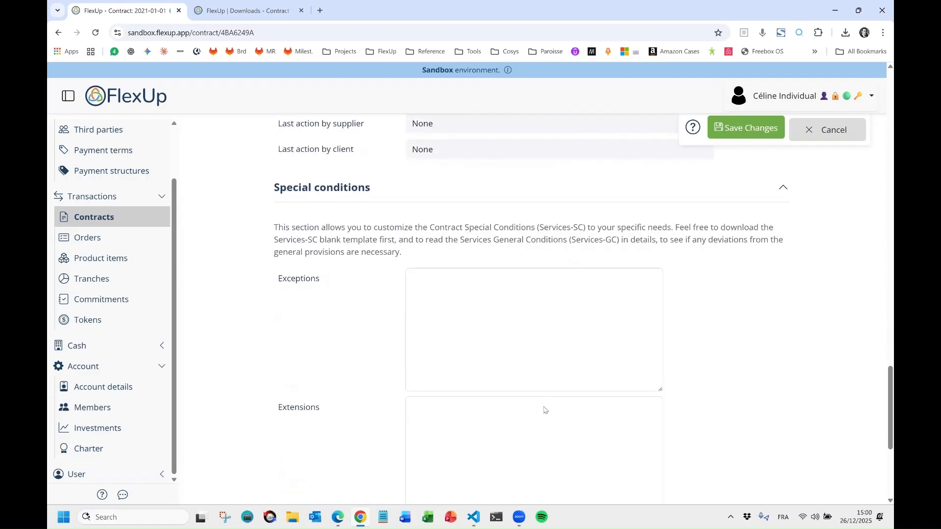
pyautogui.click(283, 444)
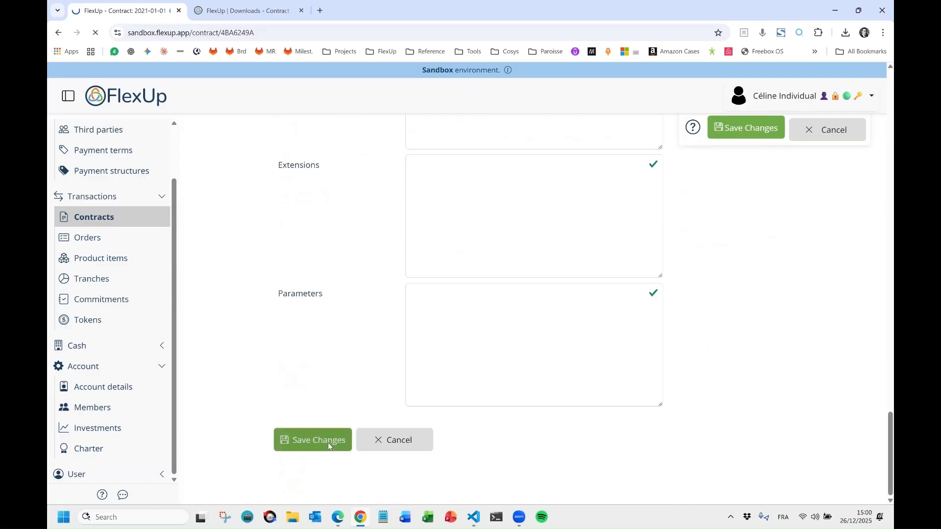
# Send the Management Contract with action date 2021-01-01 and sign it from the personal account.
pyautogui.scroll(-20, 360, 418)
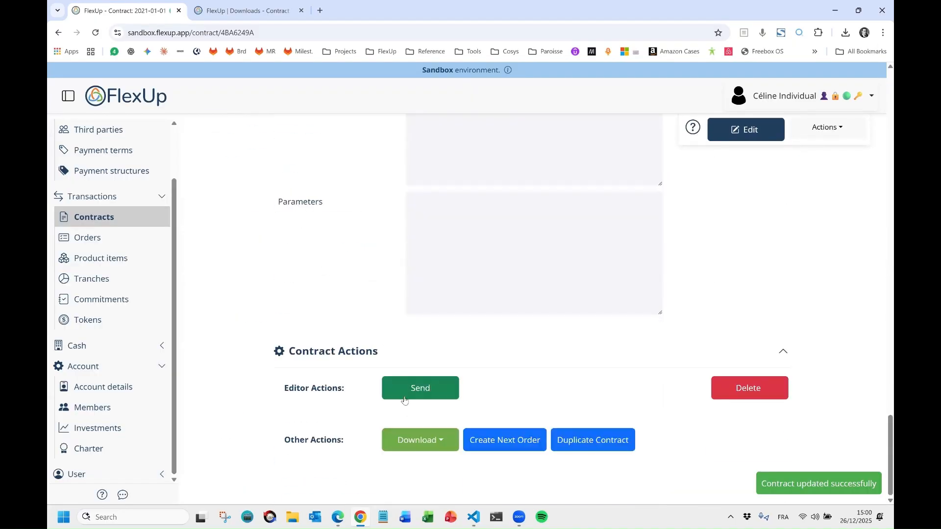
pyautogui.click(422, 389)
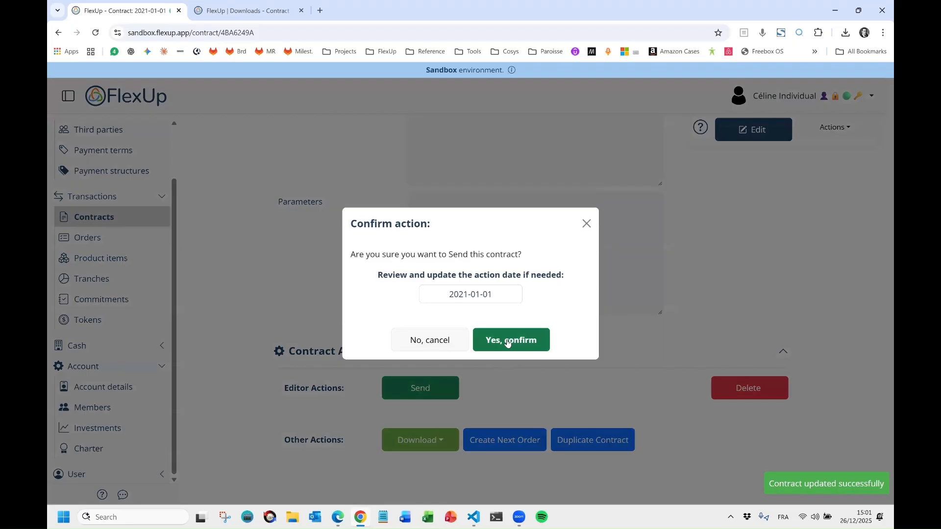
pyautogui.click(508, 343)
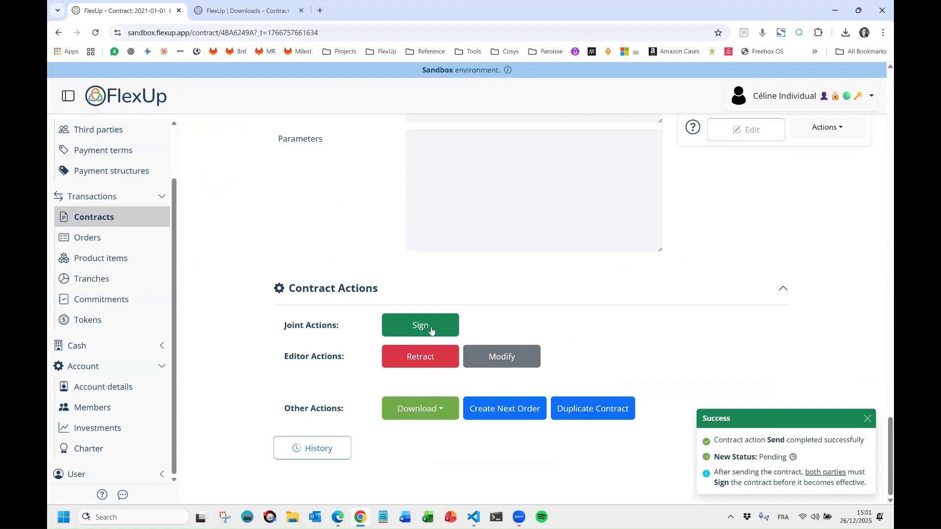
pyautogui.click(402, 332)
pyautogui.click(517, 373)
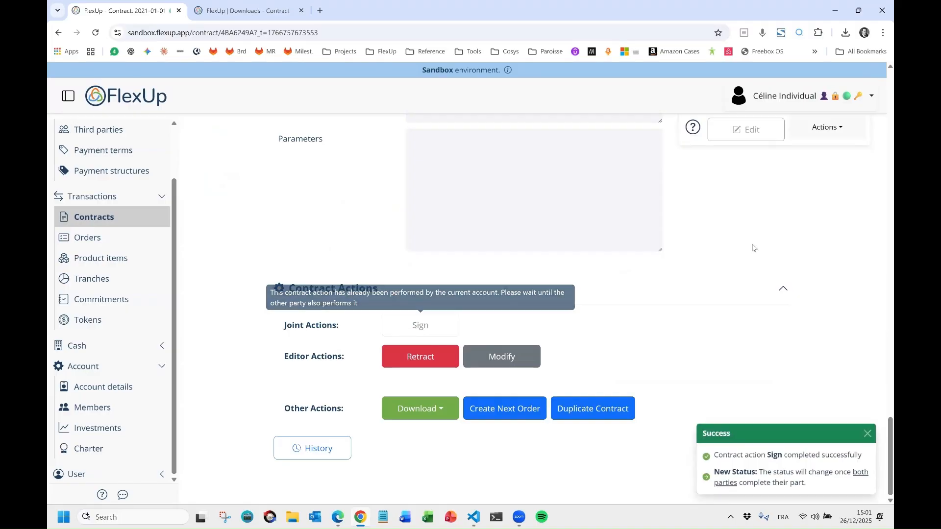
# Switch to the Céline Legal Firm account, open the received Management Contract and review its dates and product lines.
pyautogui.click(806, 100)
pyautogui.click(802, 216)
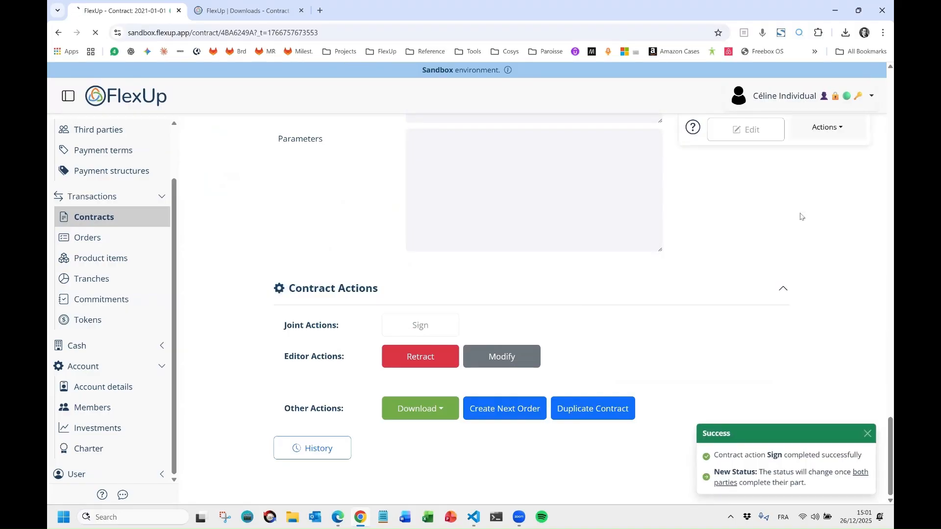
pyautogui.click(74, 226)
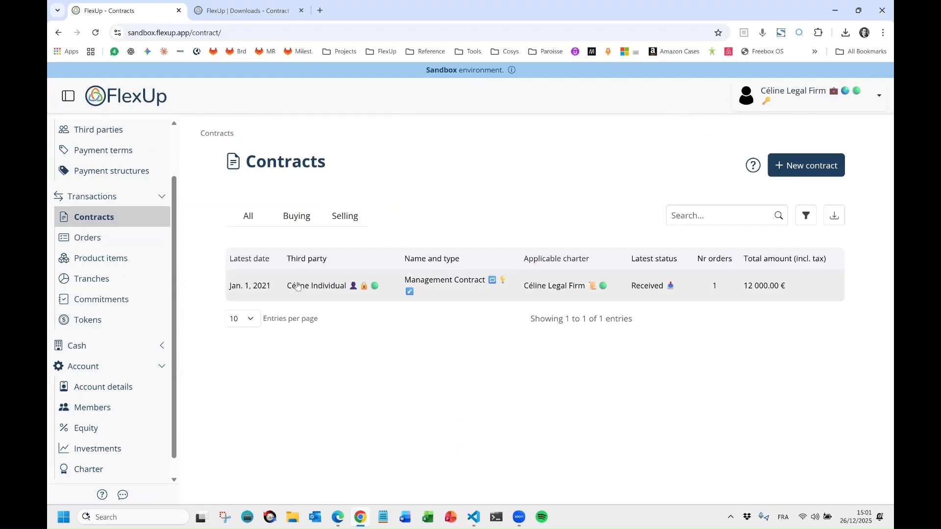
pyautogui.click(342, 286)
pyautogui.scroll(-3, 479, 310)
pyautogui.scroll(-7, 479, 311)
pyautogui.scroll(-5, 479, 311)
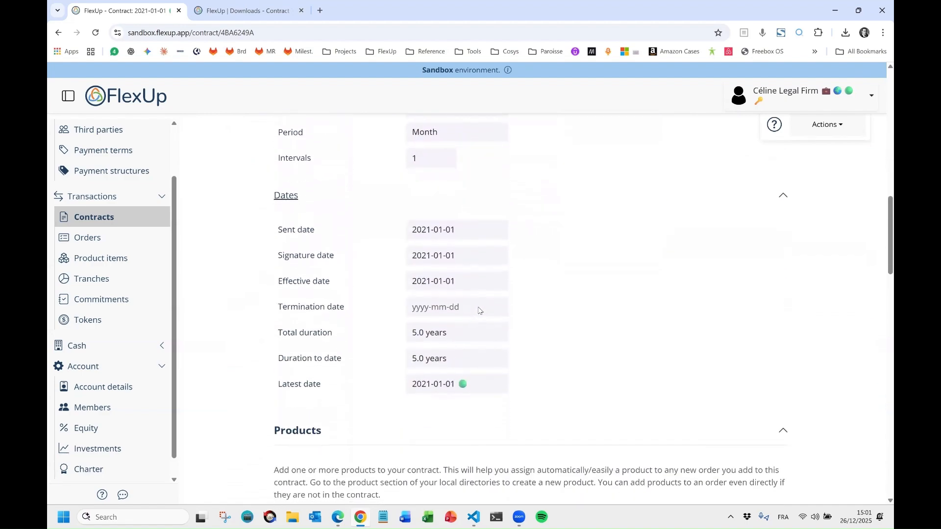
pyautogui.scroll(-5, 479, 311)
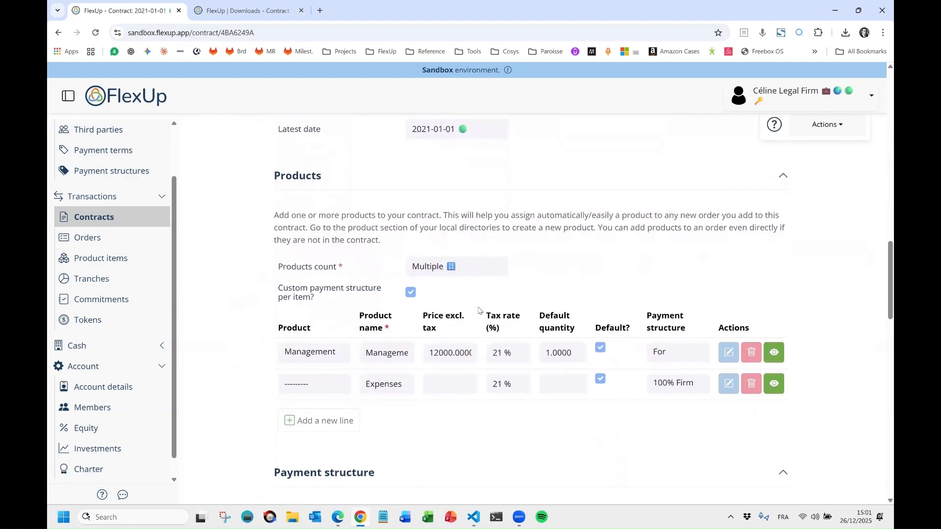
pyautogui.scroll(-2, 479, 311)
pyautogui.scroll(20, 781, 319)
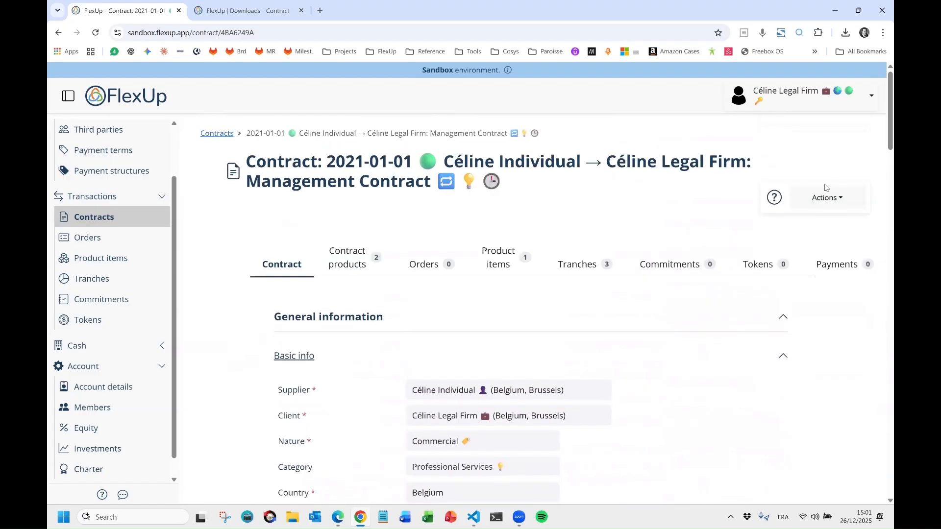
# Apply the Modify action to the received contract and set its default tax rate to 21%.
pyautogui.click(827, 196)
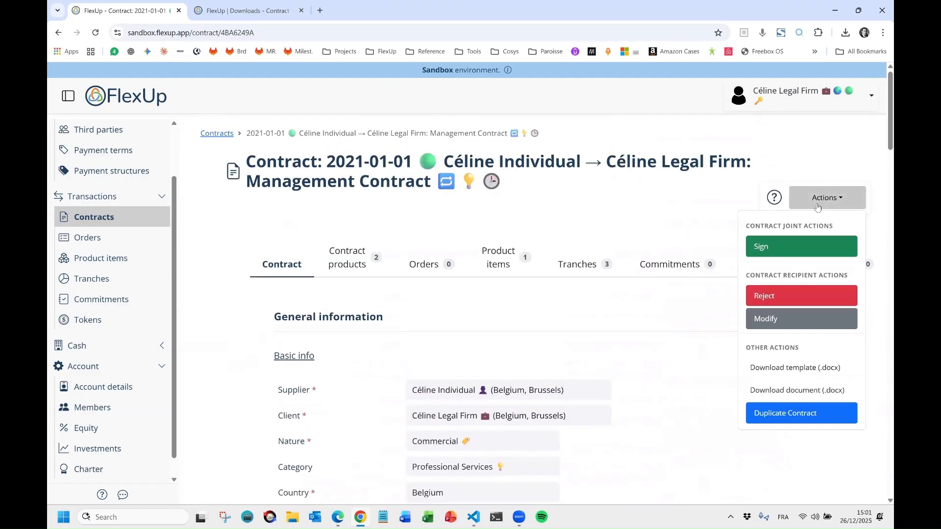
pyautogui.click(780, 321)
pyautogui.click(498, 317)
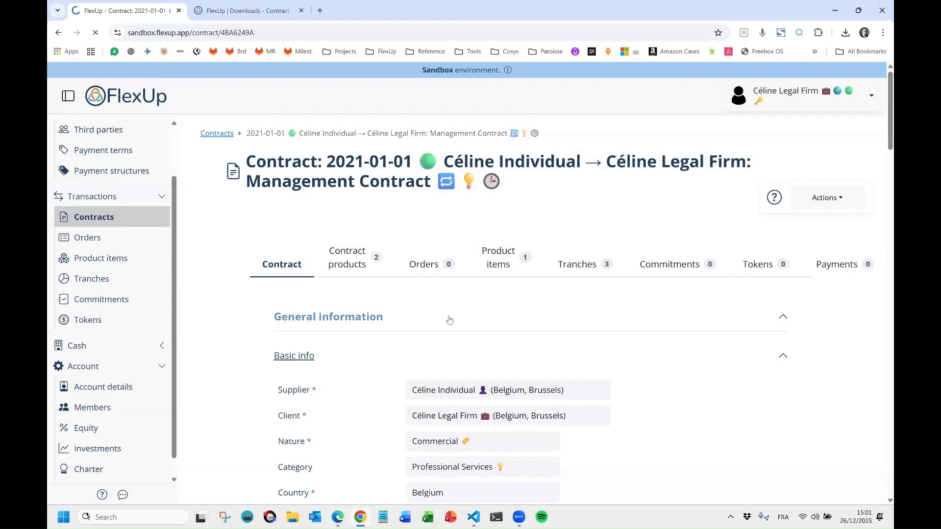
pyautogui.click(425, 351)
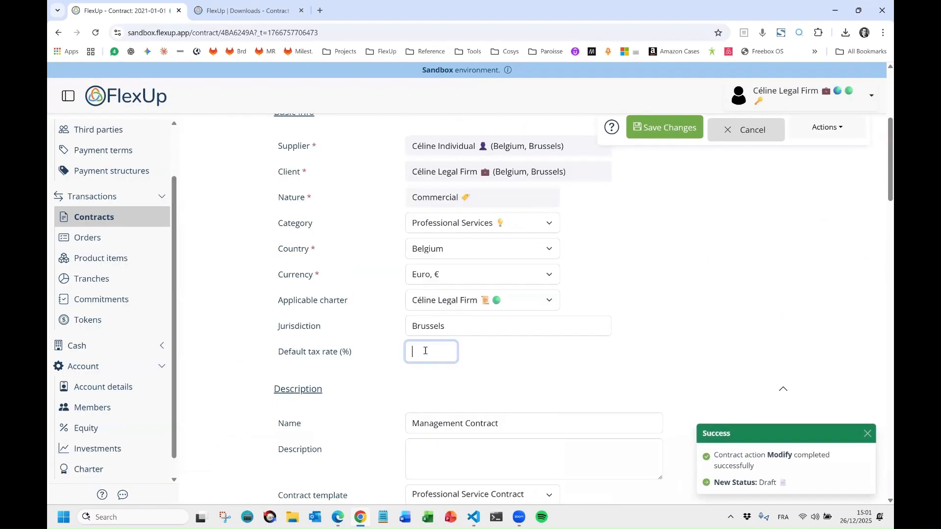
pyautogui.write('21')
pyautogui.click(529, 385)
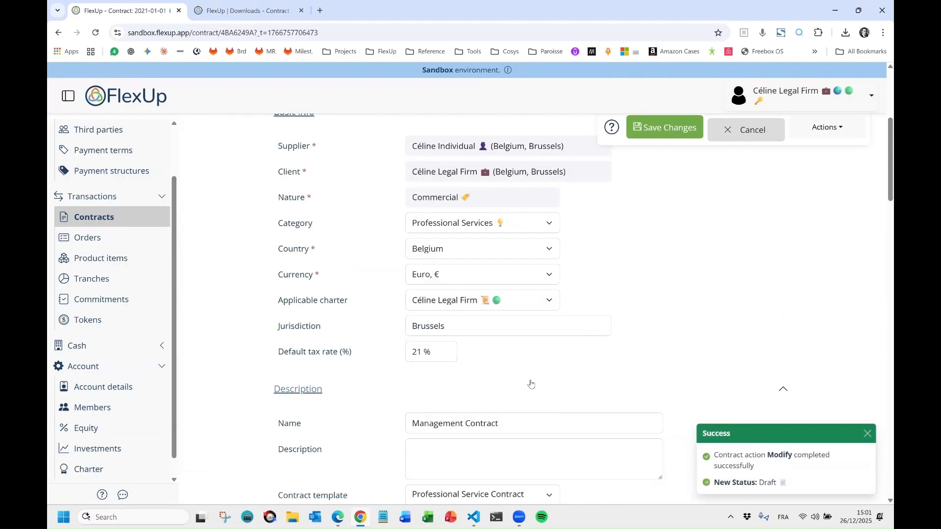
# Check the payment structure options of the management product line, keep For manager's (25+25+50), and save the contract.
pyautogui.scroll(-8, 684, 349)
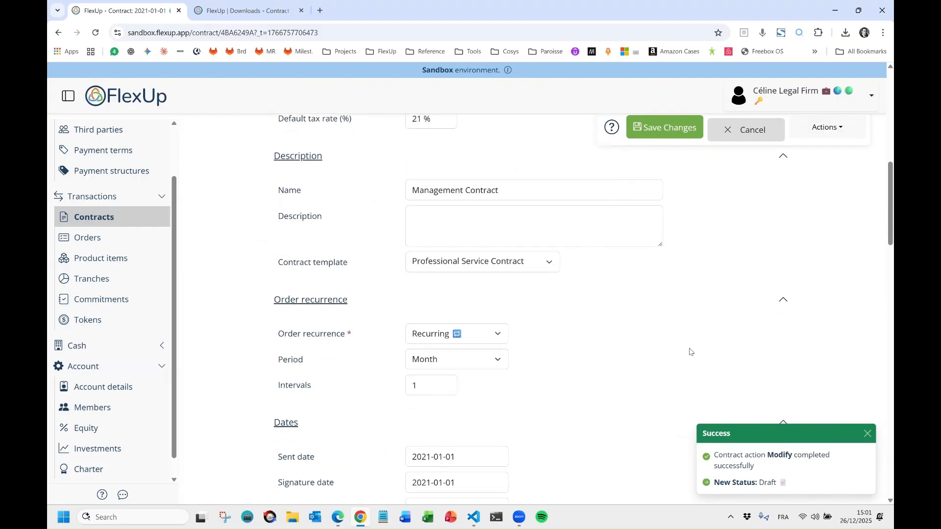
pyautogui.scroll(-7, 593, 326)
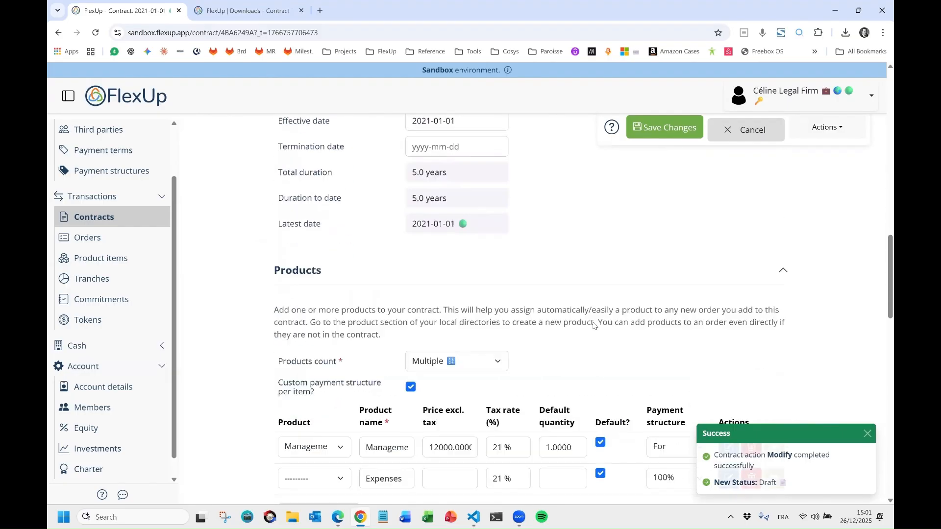
pyautogui.scroll(-2, 594, 326)
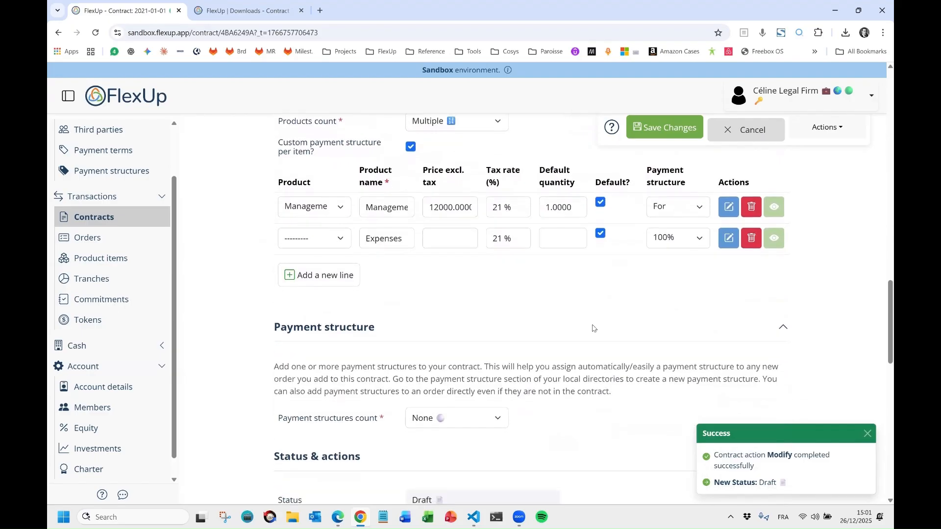
pyautogui.click(689, 203)
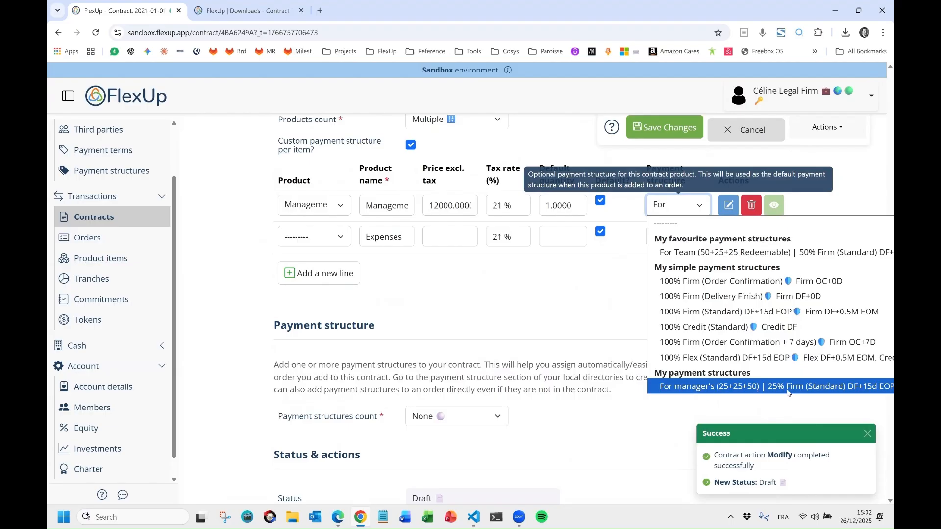
pyautogui.click(615, 320)
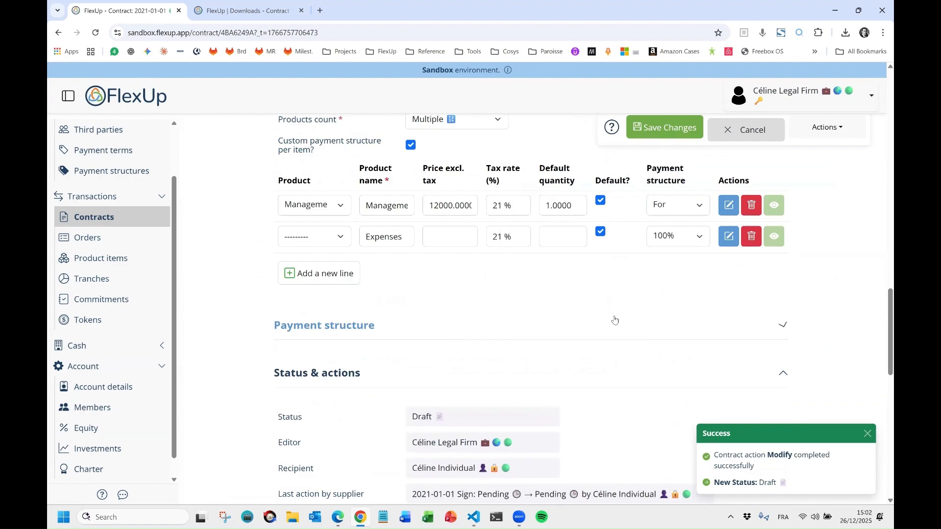
pyautogui.scroll(-3, 615, 320)
pyautogui.scroll(-7, 614, 320)
pyautogui.click(322, 437)
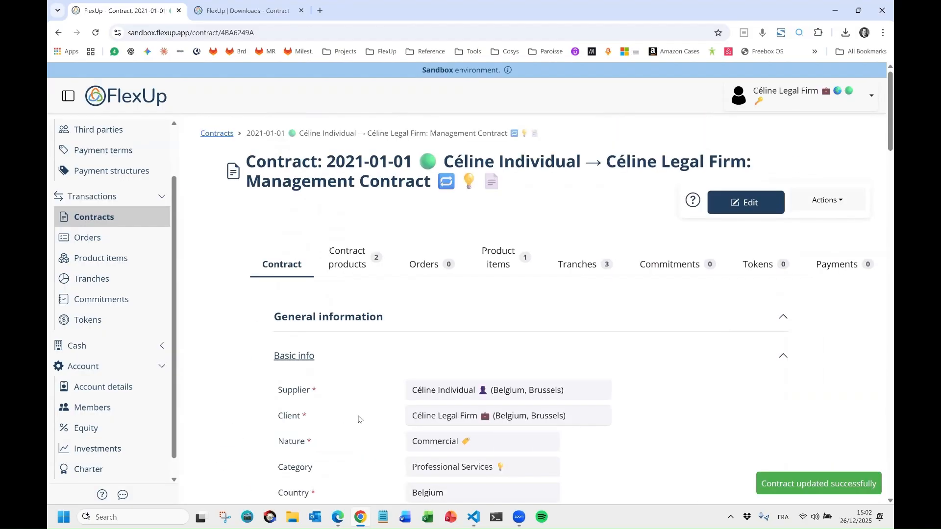
# Review the contract's status, send the modified contract with action date 2021-01-01, and sign it as Céline Legal Firm.
pyautogui.scroll(-10, 368, 406)
pyautogui.scroll(-5, 374, 406)
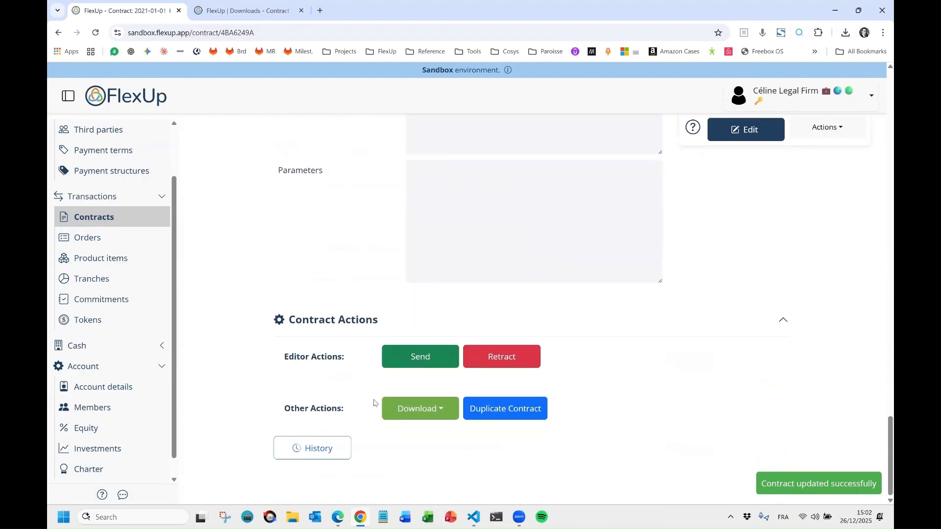
pyautogui.scroll(8, 380, 396)
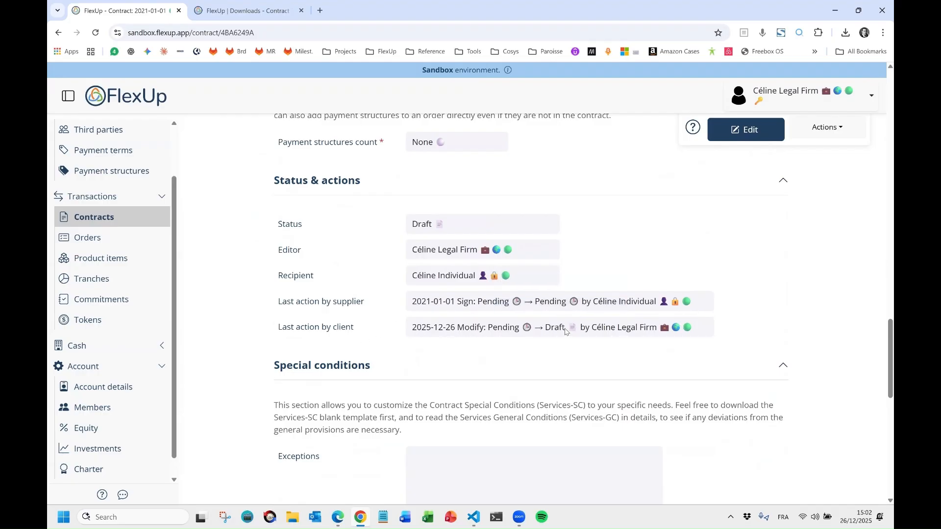
pyautogui.scroll(-12, 516, 353)
pyautogui.click(413, 357)
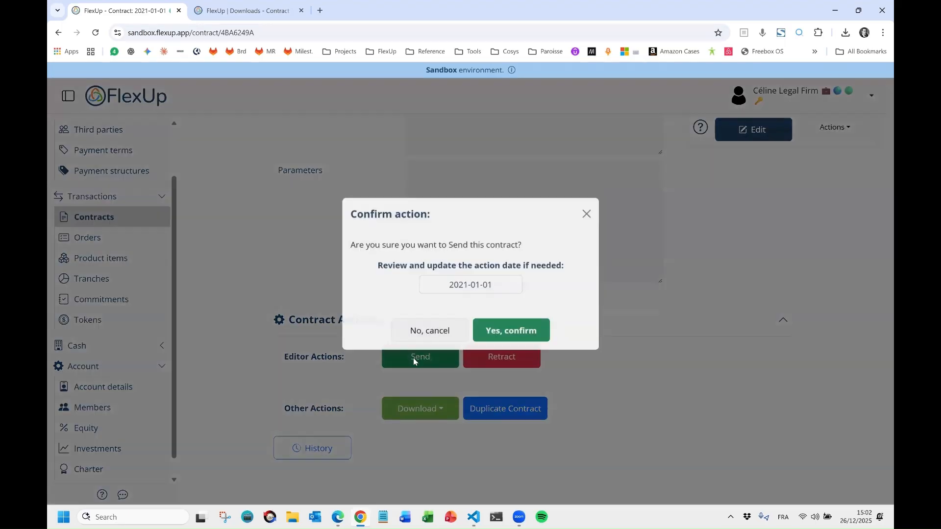
pyautogui.click(518, 339)
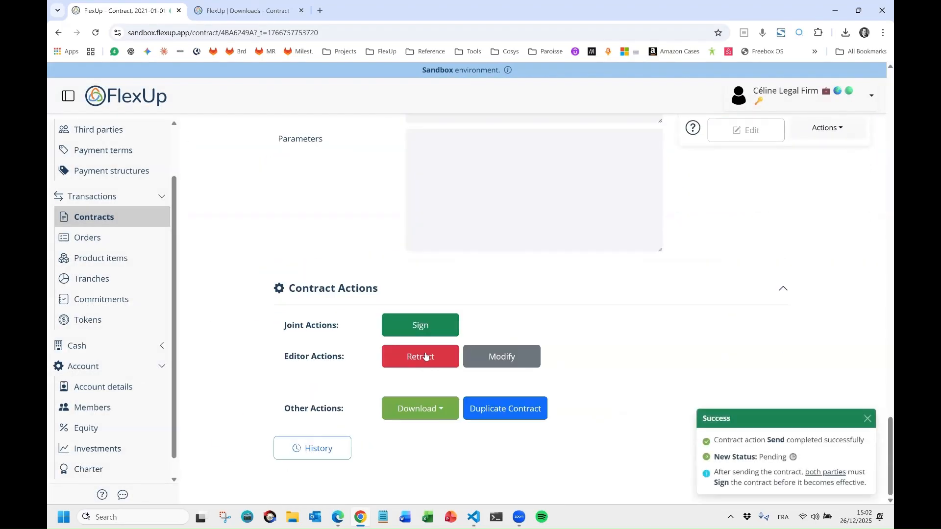
pyautogui.click(420, 325)
pyautogui.click(509, 376)
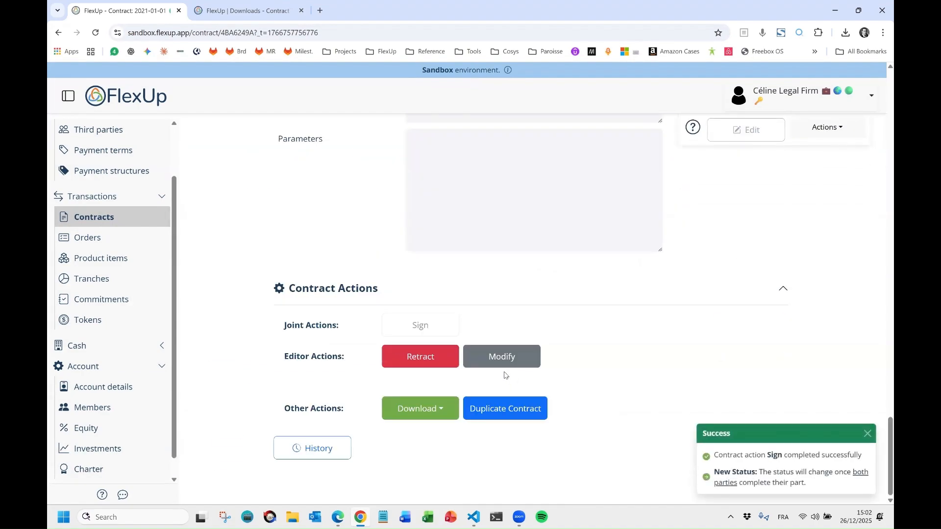
# Switch to the personal account, open the received Management Contract and review its product lines and default tax rate.
pyautogui.click(777, 102)
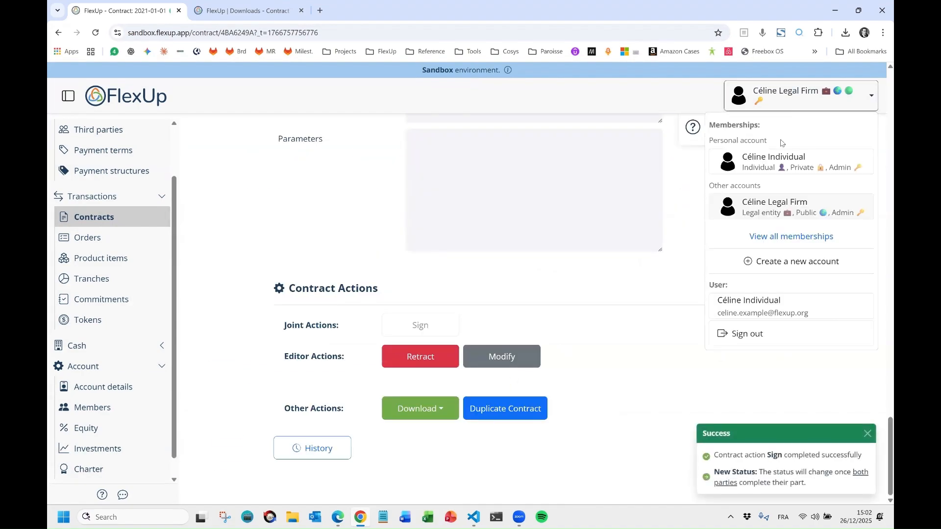
pyautogui.click(785, 159)
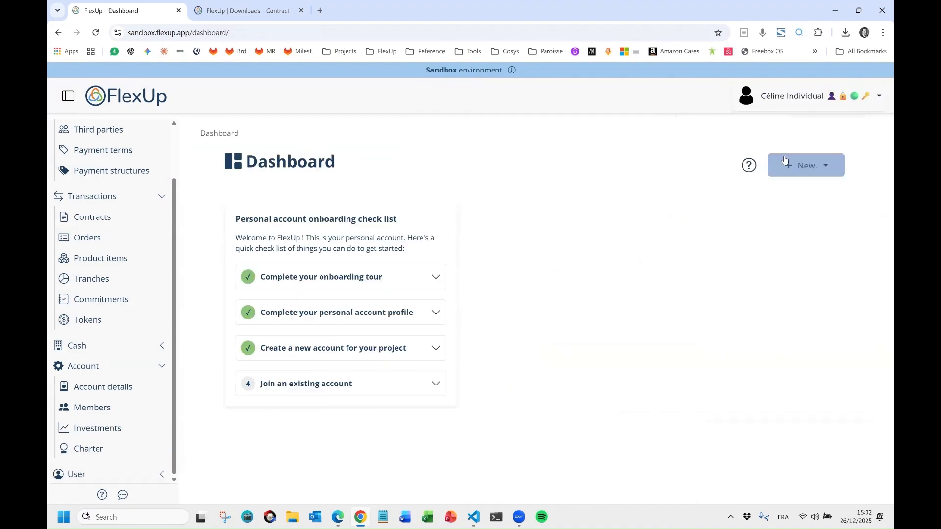
pyautogui.click(105, 216)
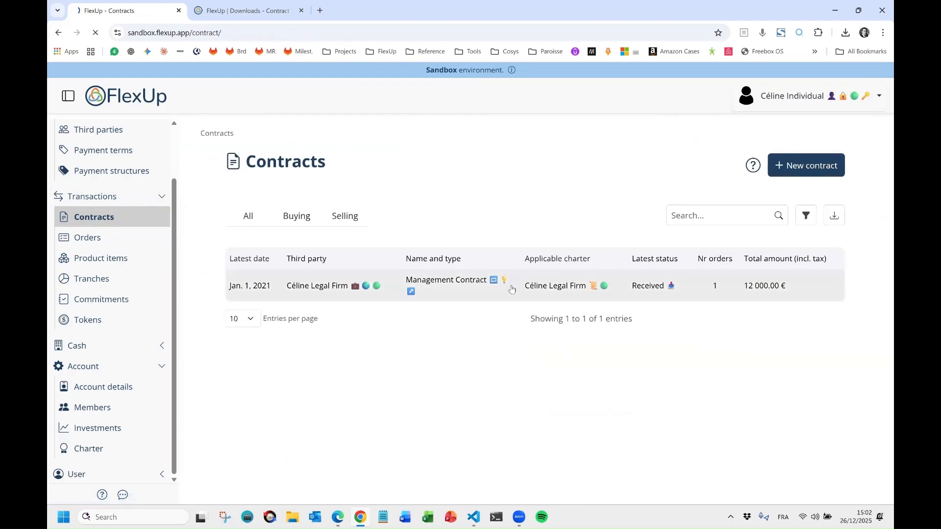
pyautogui.click(512, 289)
pyautogui.scroll(-20, 513, 297)
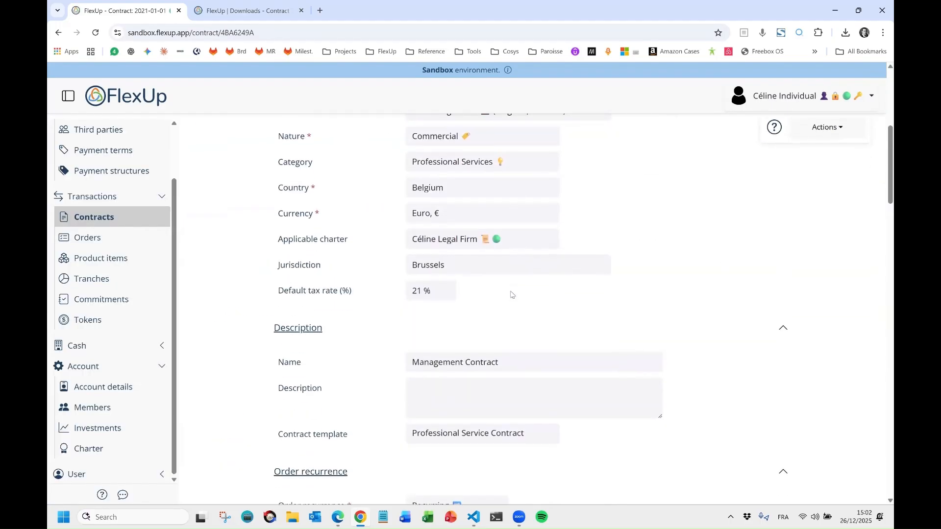
pyautogui.scroll(-10, 507, 290)
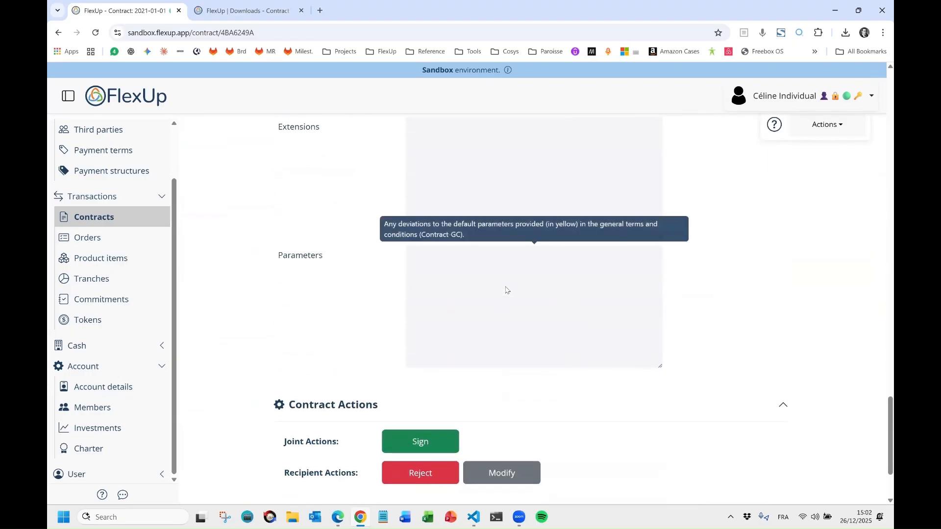
pyautogui.scroll(20, 506, 290)
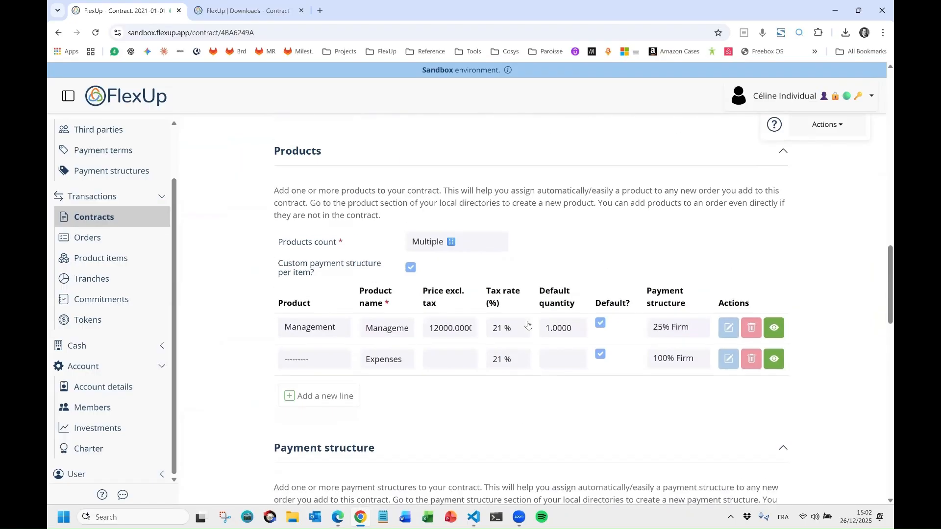
pyautogui.scroll(10, 528, 325)
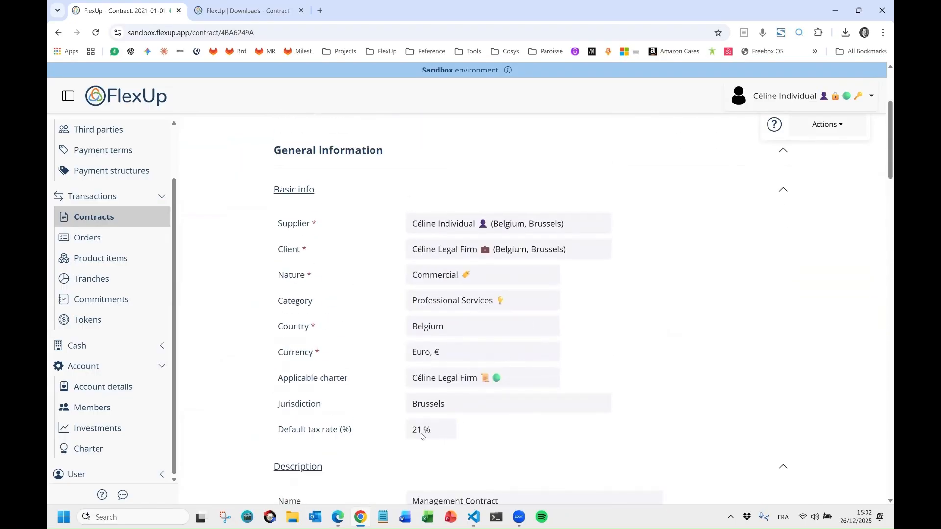
pyautogui.scroll(-20, 425, 438)
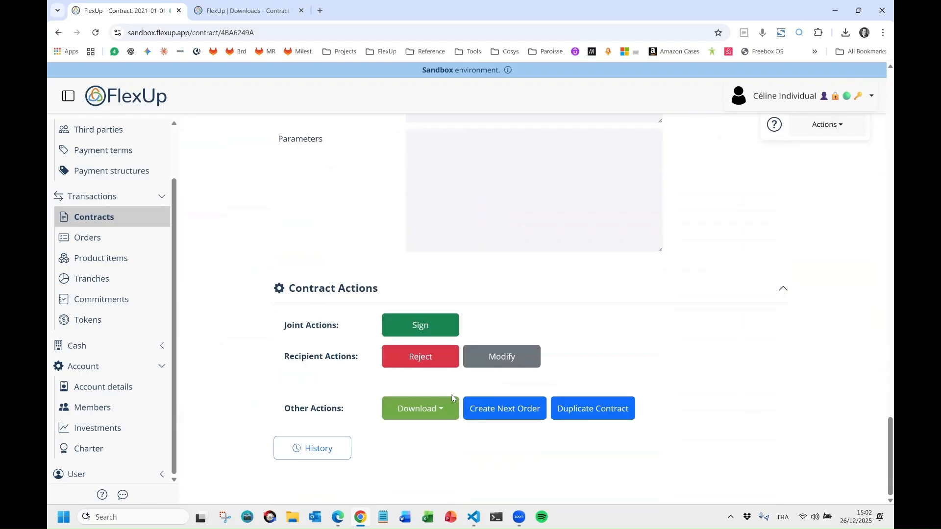
# Sign the Management Contract from the personal account with action date 2021-01-01.
pyautogui.click(427, 327)
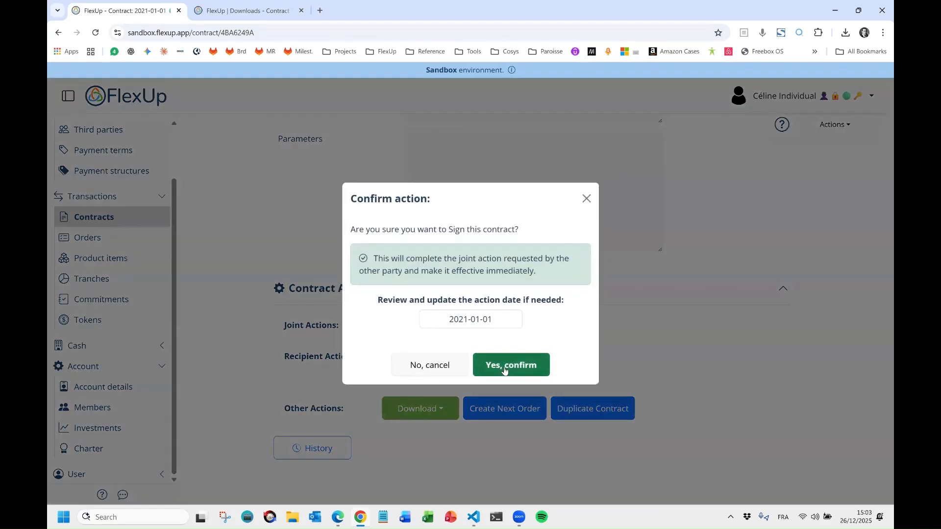
pyautogui.click(505, 372)
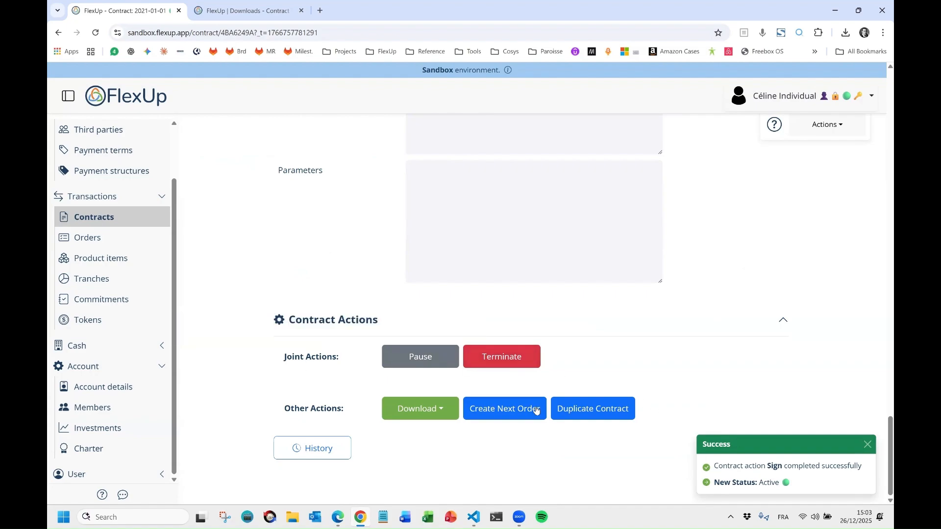
pyautogui.moveTo(288, 350)
pyautogui.scroll(10, 588, 332)
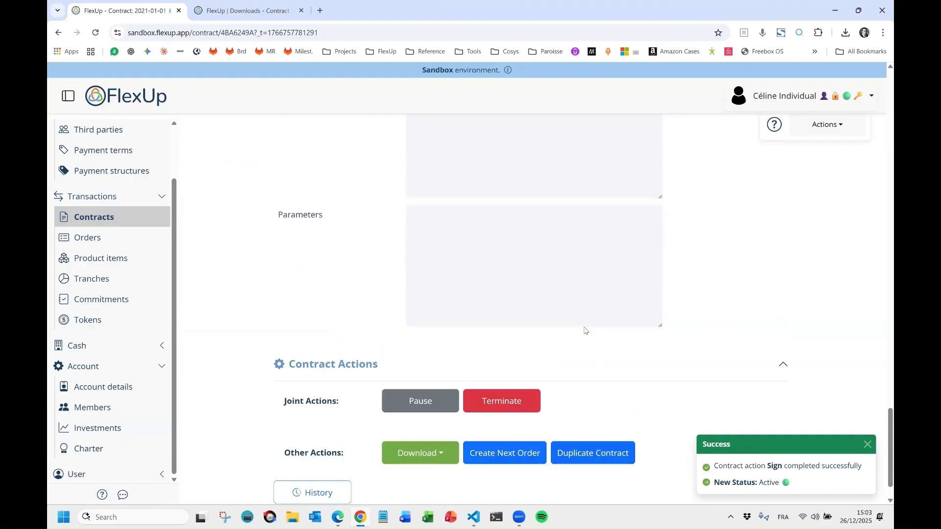
# Check the contract's status in the contract list, and open the Professional Services • Jan 2021 order to review its payment structure.
pyautogui.click(126, 224)
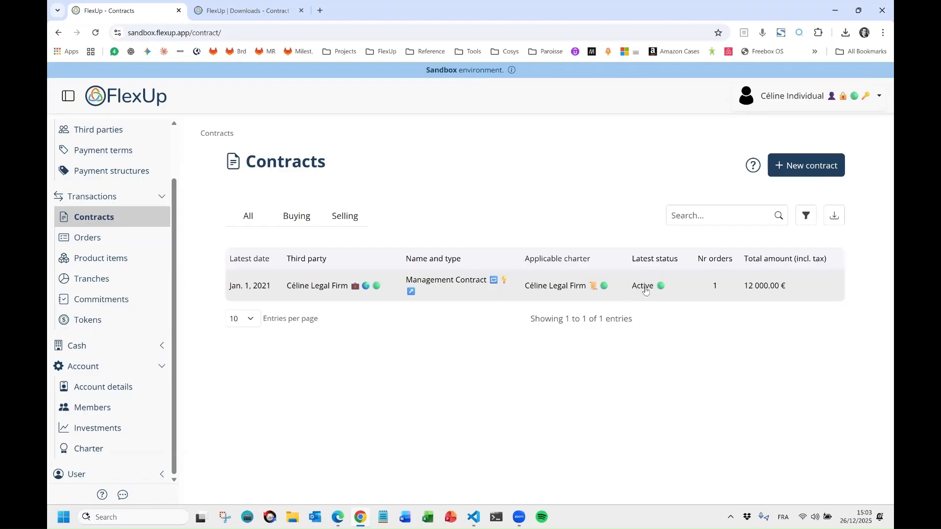
pyautogui.click(138, 248)
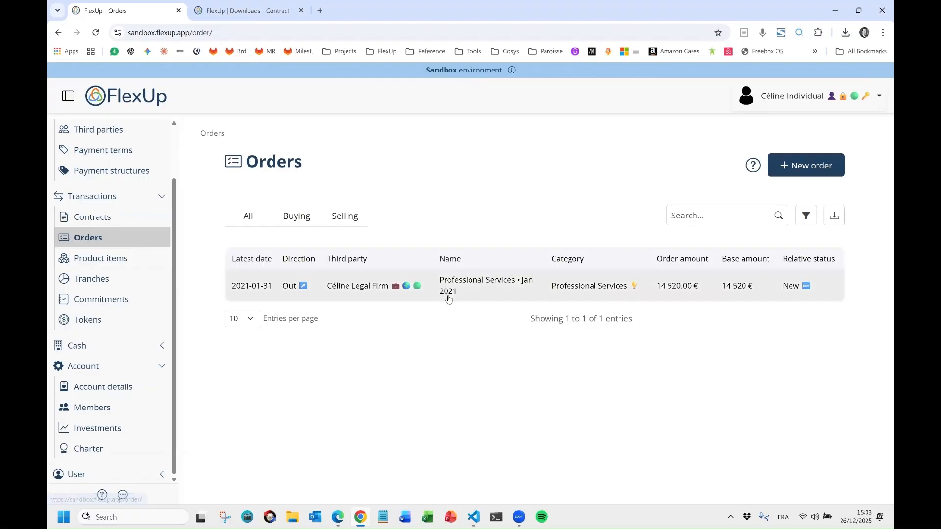
pyautogui.click(510, 295)
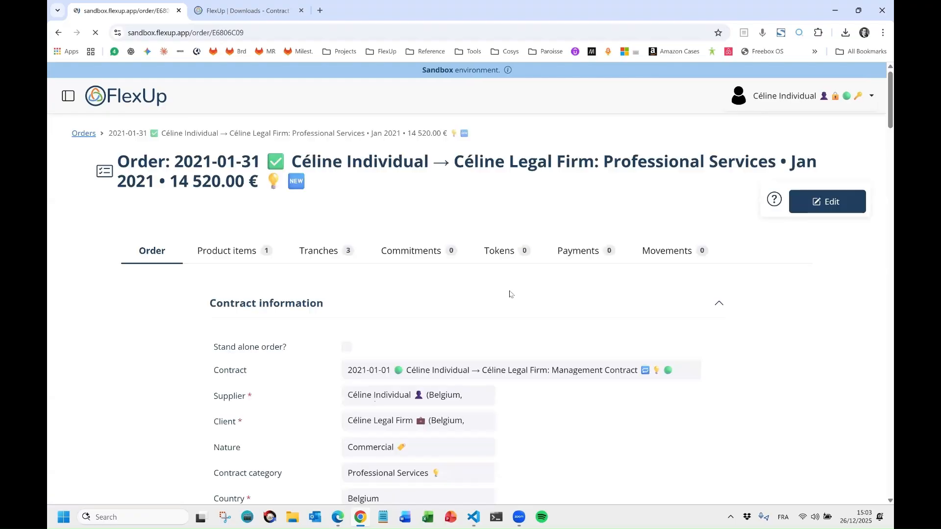
pyautogui.scroll(-5, 501, 356)
pyautogui.scroll(-20, 501, 356)
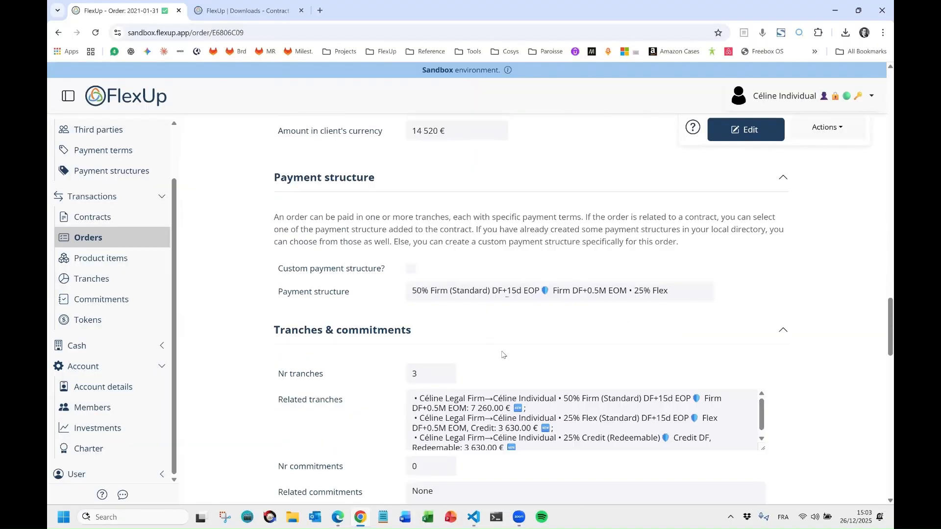
# Send the January 2021 order with action date 2021-01-01 and reopen it for modification.
pyautogui.click(434, 387)
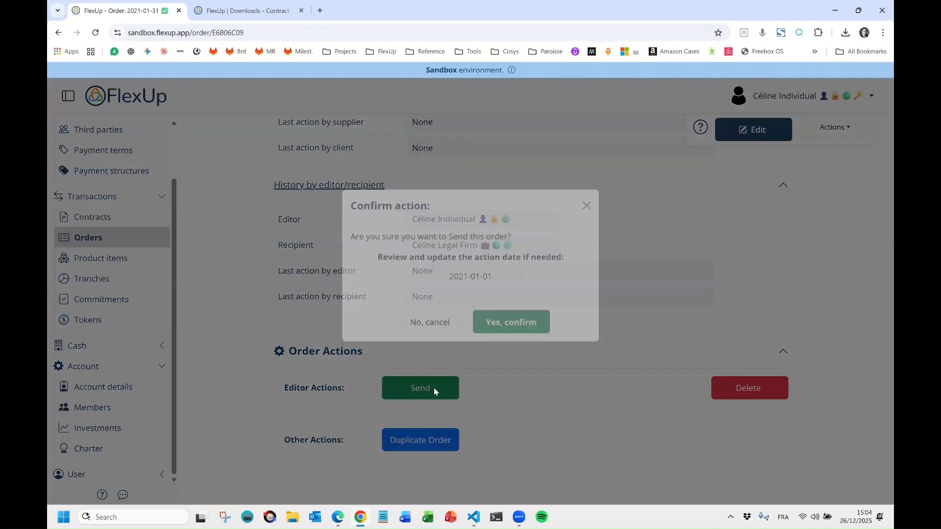
pyautogui.click(522, 335)
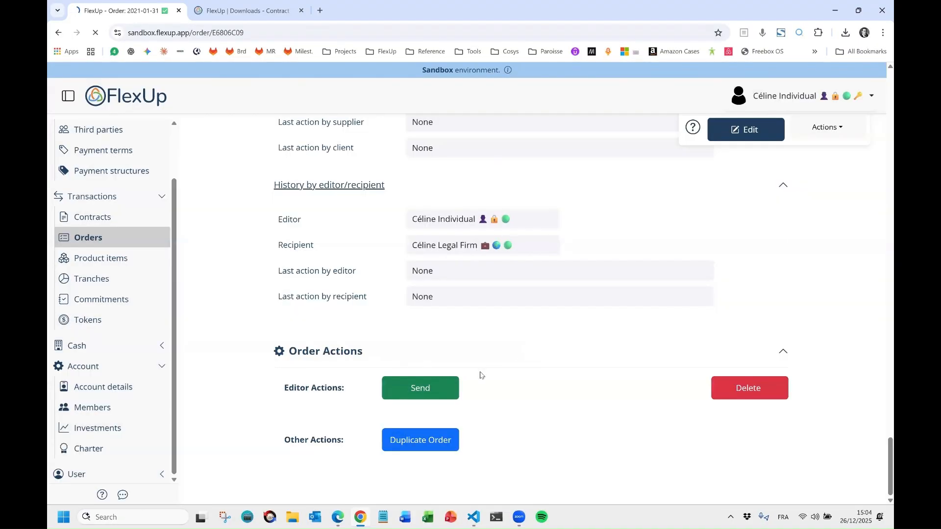
pyautogui.scroll(8, 557, 305)
pyautogui.scroll(10, 557, 305)
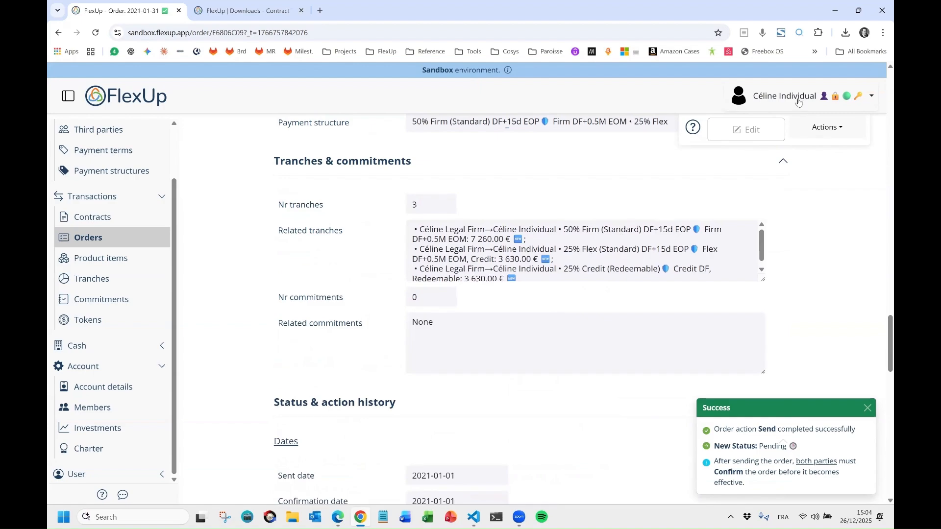
pyautogui.click(827, 128)
pyautogui.click(795, 250)
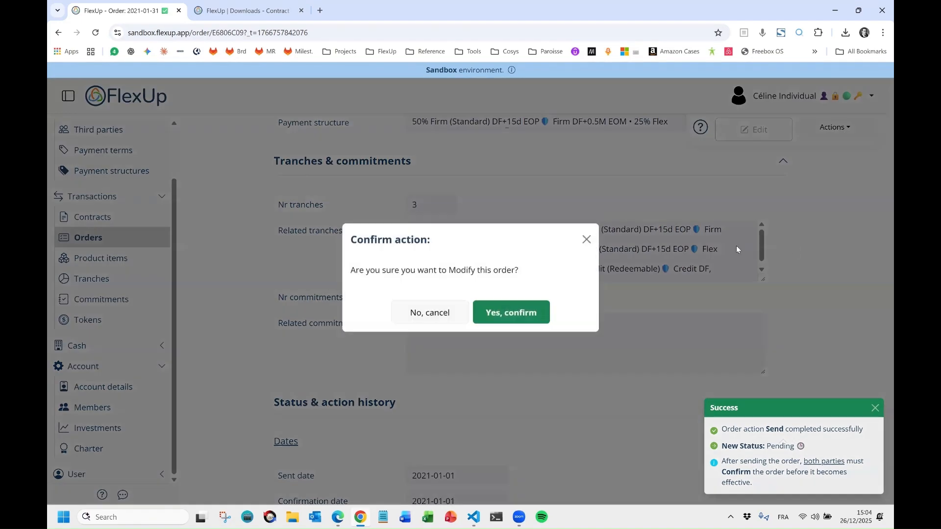
pyautogui.click(516, 317)
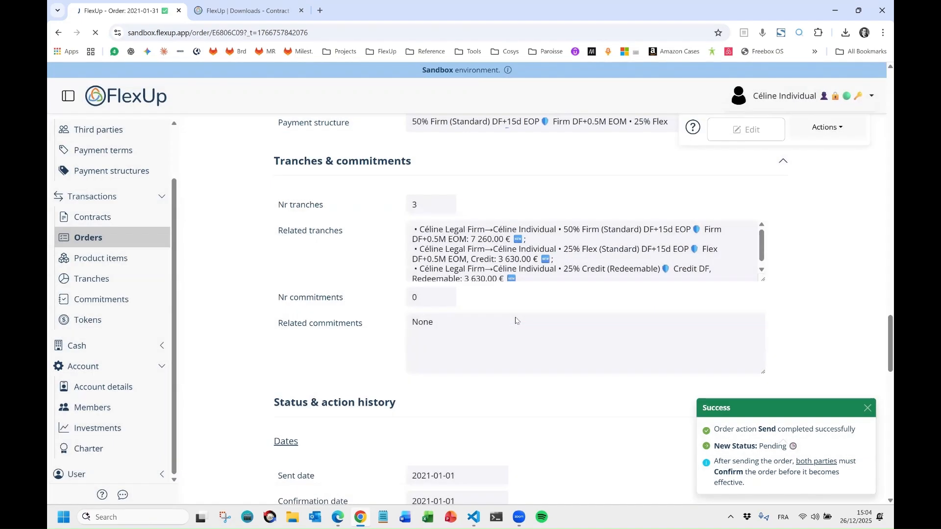
# Change the order's payment structure to Céline Legal Firm's 25% Firm, 25% Flex, 50% Credit structure and save the order.
pyautogui.scroll(10, 509, 308)
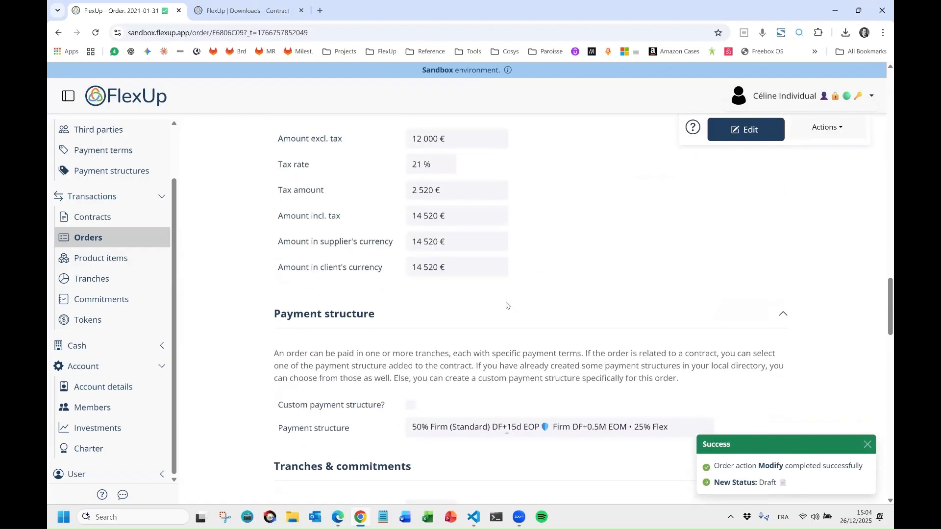
pyautogui.click(751, 130)
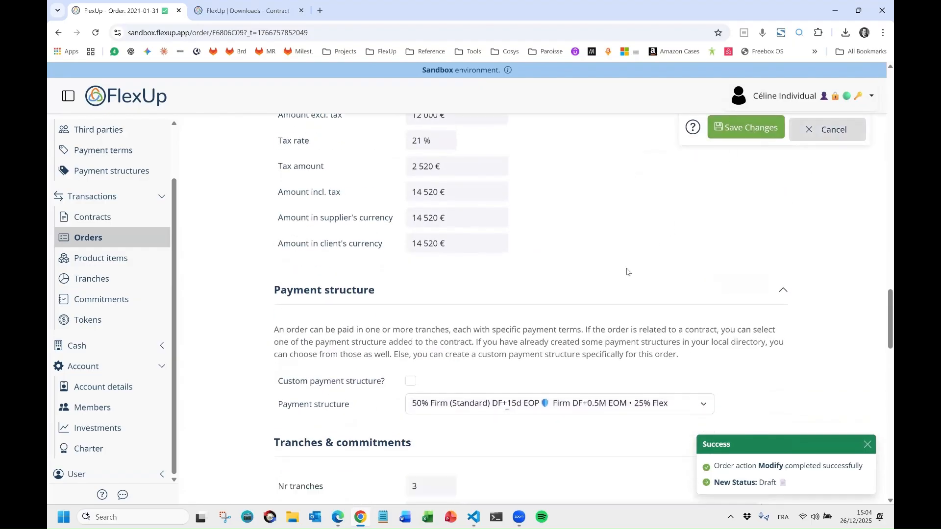
pyautogui.scroll(-3, 627, 272)
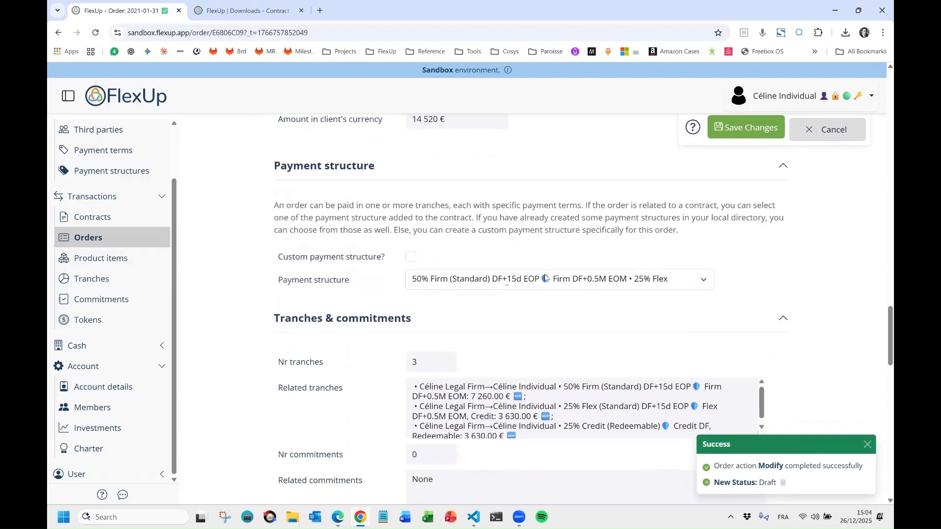
pyautogui.click(519, 289)
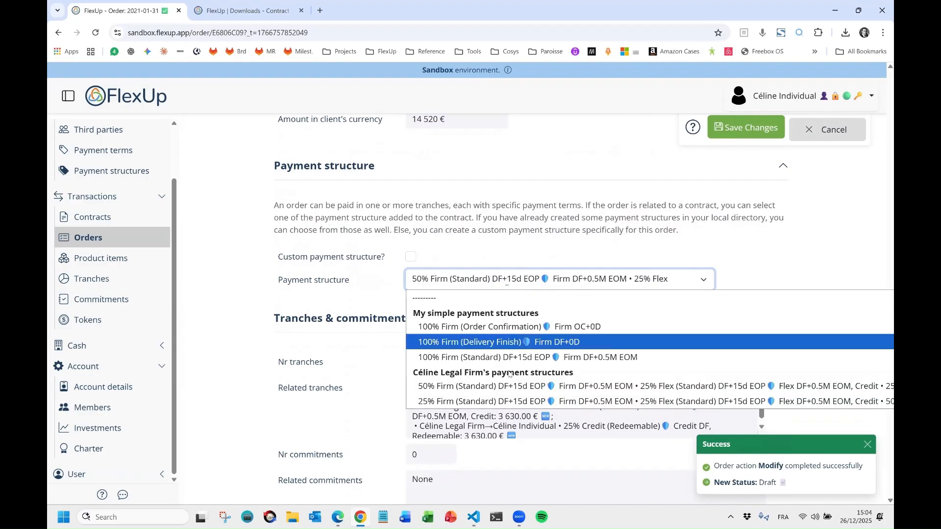
pyautogui.click(489, 402)
pyautogui.scroll(-15, 487, 258)
pyautogui.hotkey('ctrl', 's')
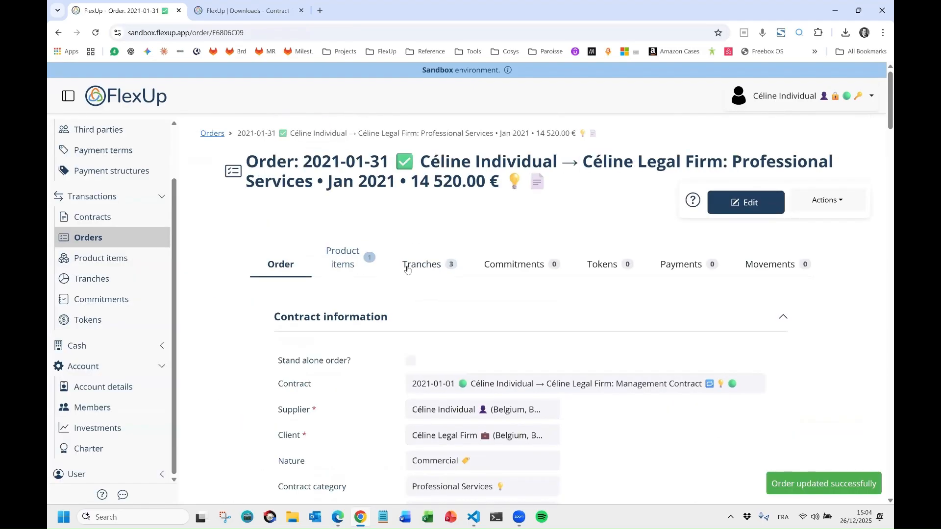
# Review the order's tranches and examine the payment term, amounts and classification of the 50% credit tranche.
pyautogui.click(405, 269)
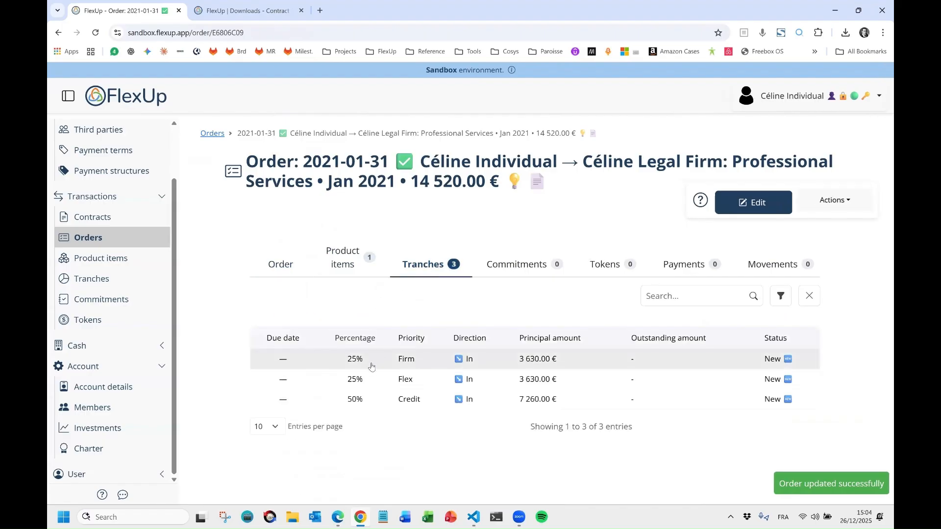
pyautogui.click(378, 403)
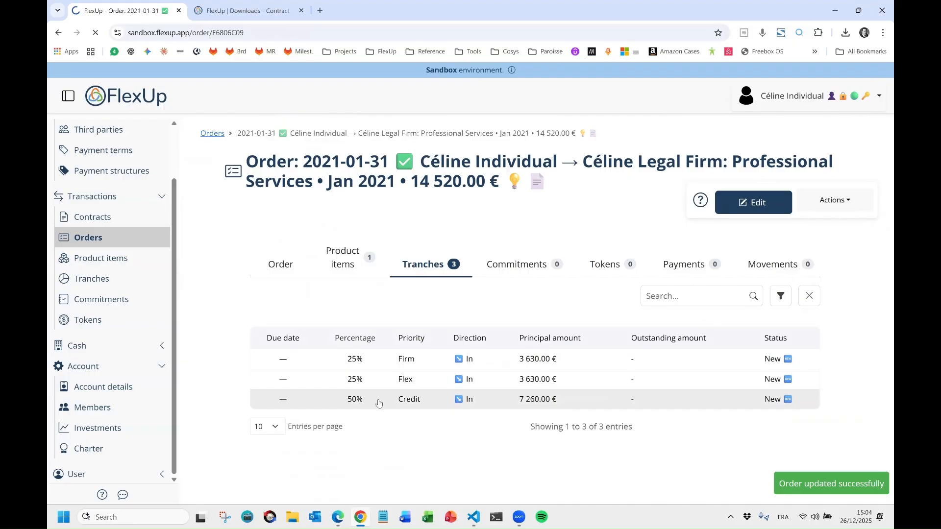
pyautogui.scroll(-2, 446, 343)
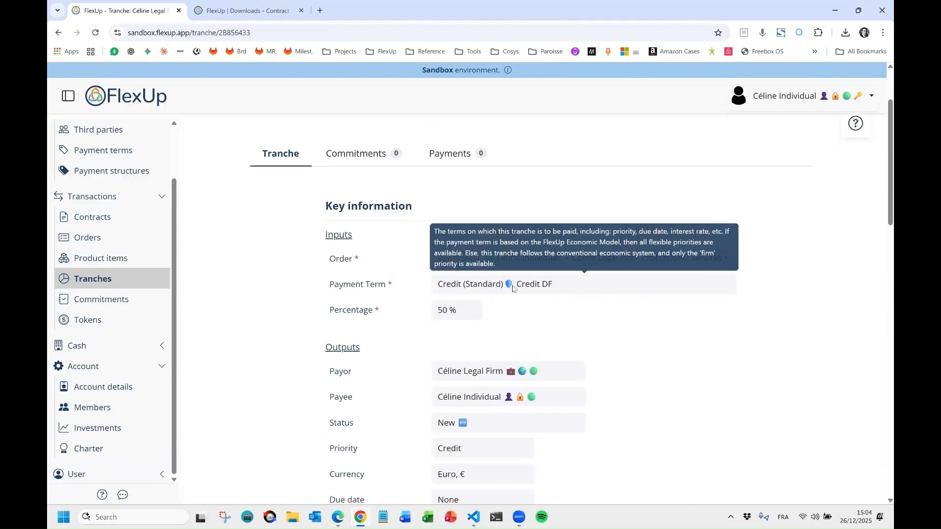
pyautogui.scroll(-5, 542, 320)
pyautogui.scroll(-8, 542, 318)
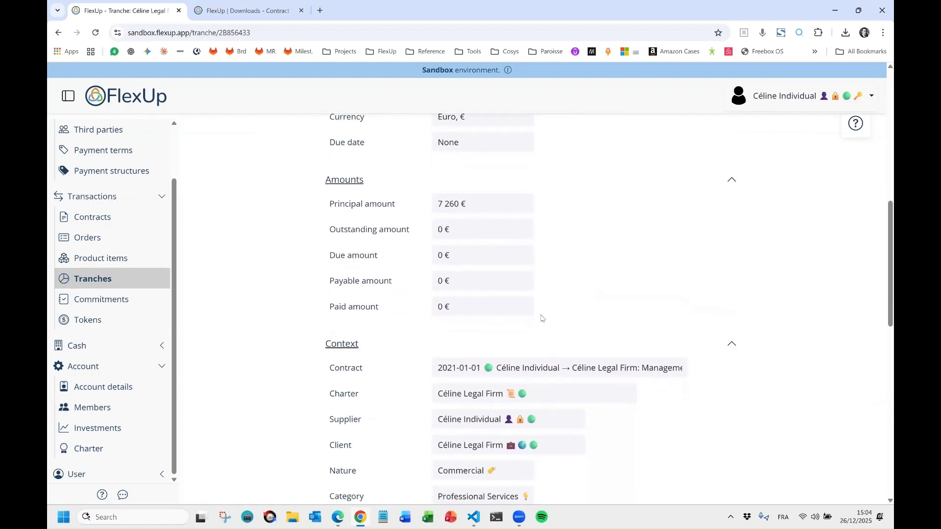
pyautogui.scroll(-5, 542, 318)
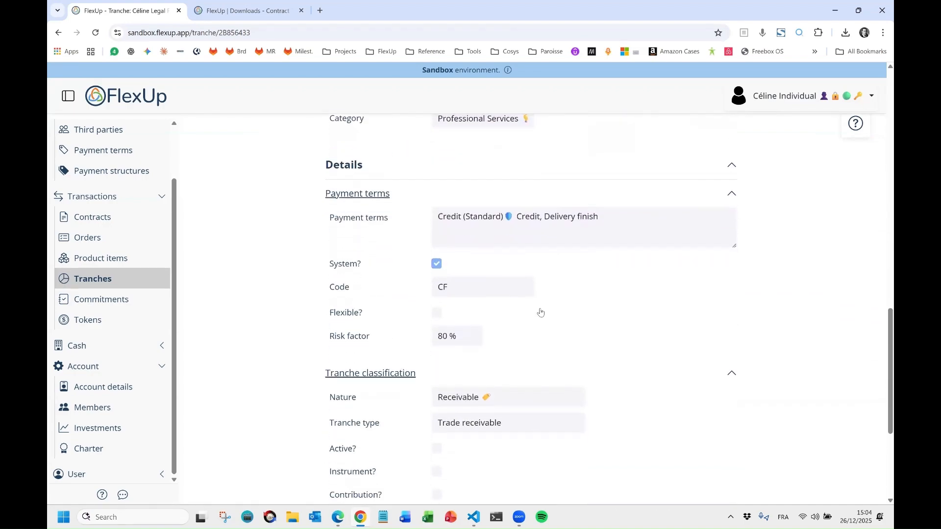
pyautogui.scroll(20, 538, 311)
pyautogui.scroll(3, 471, 242)
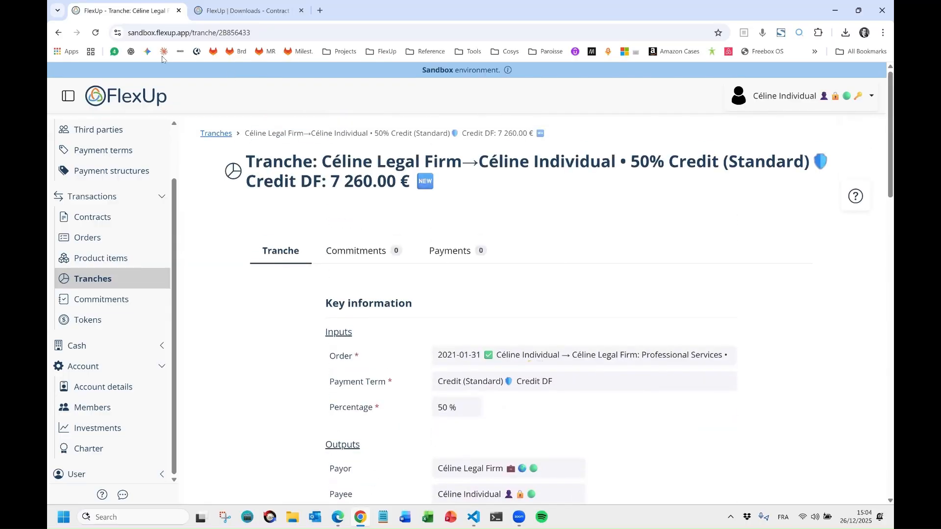
pyautogui.click(58, 32)
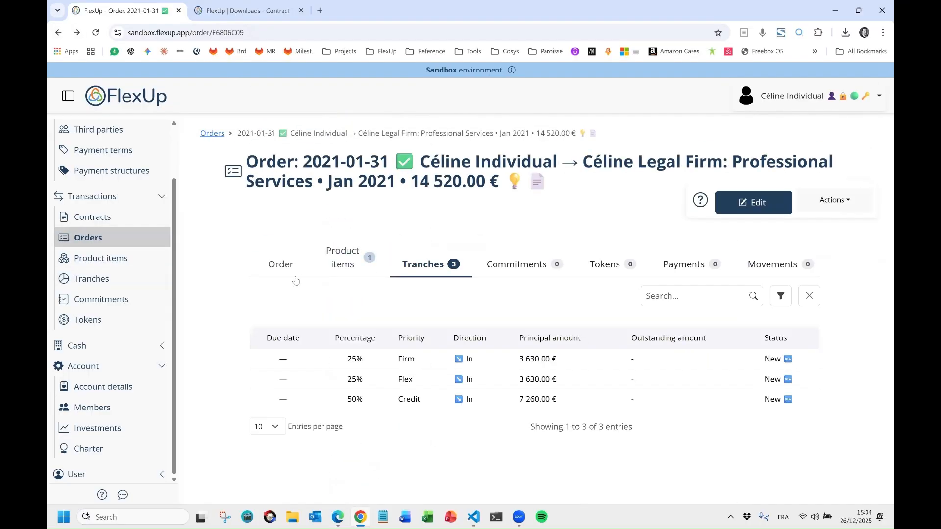
# Send the modified order to Céline Legal Firm and confirm it as the supplier with action date 2021-01-01.
pyautogui.click(293, 268)
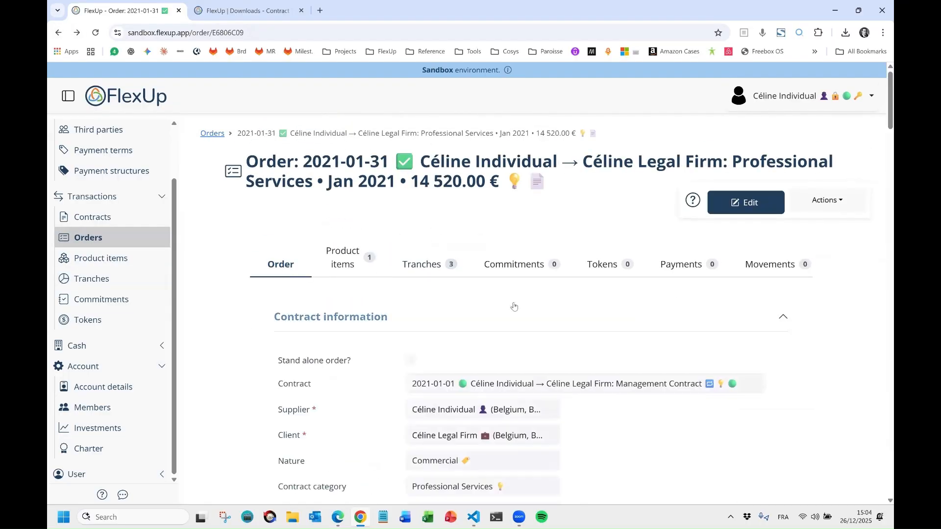
pyautogui.scroll(-7, 507, 296)
pyautogui.scroll(-20, 507, 296)
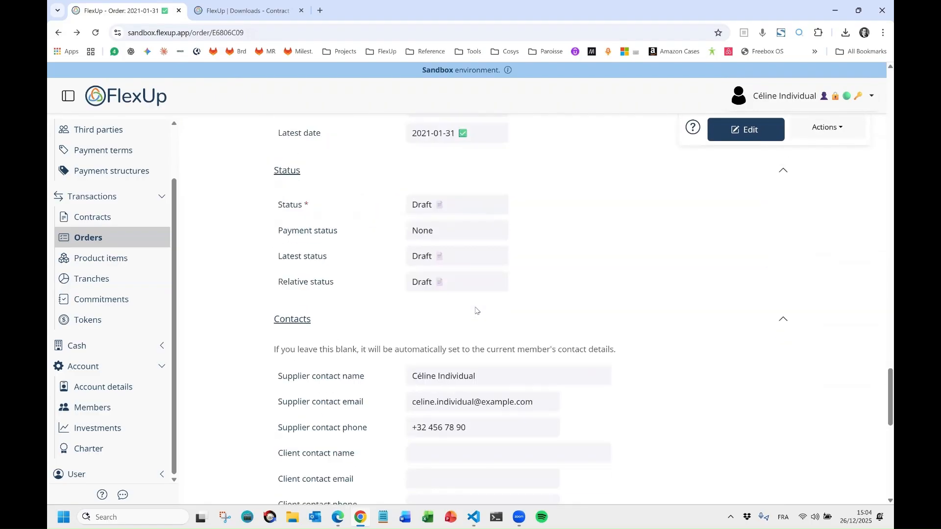
pyautogui.scroll(-2, 452, 413)
pyautogui.click(431, 352)
pyautogui.click(508, 340)
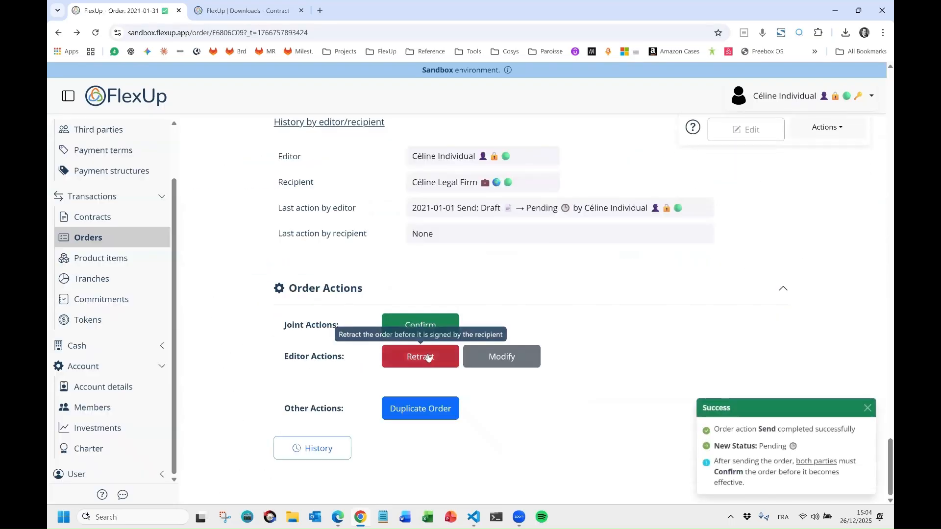
pyautogui.click(437, 323)
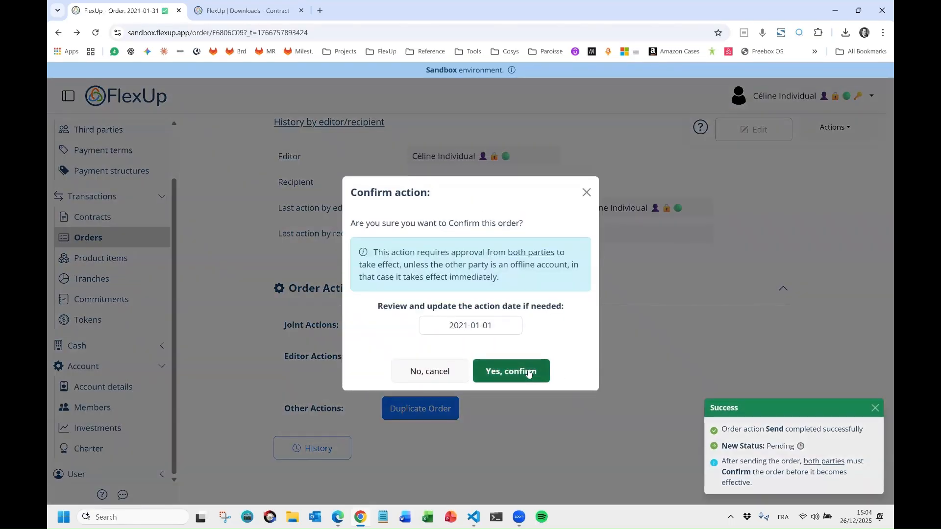
pyautogui.click(527, 372)
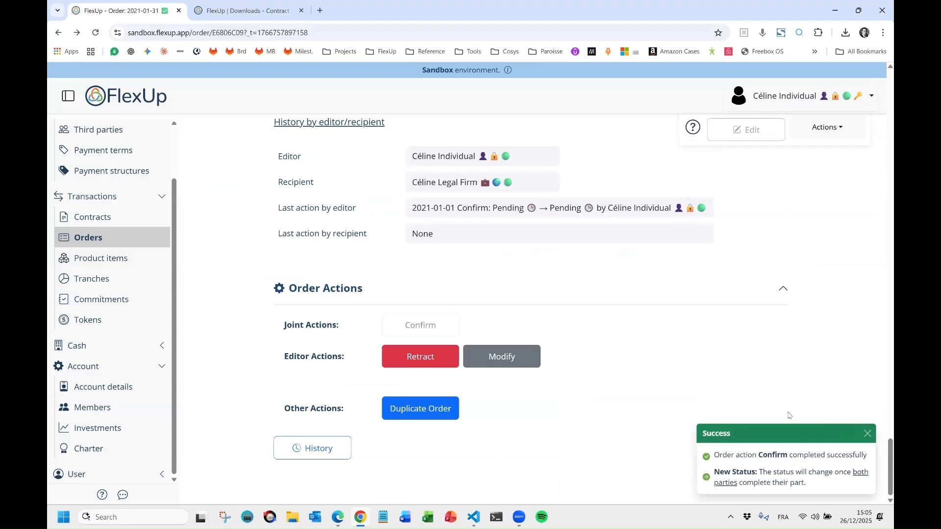
# Switch to the Céline Legal Firm account and open the received Professional Services • Jan 2021 order.
pyautogui.click(794, 109)
pyautogui.click(790, 214)
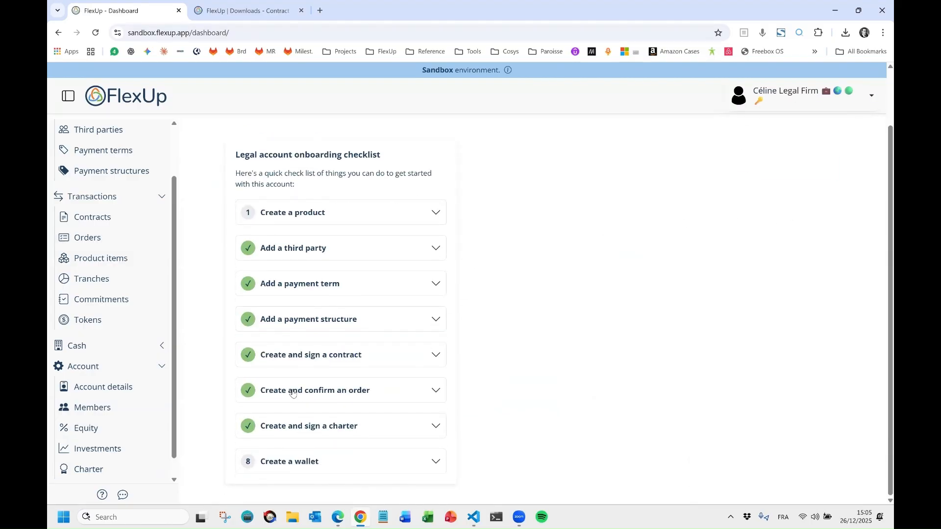
pyautogui.click(98, 244)
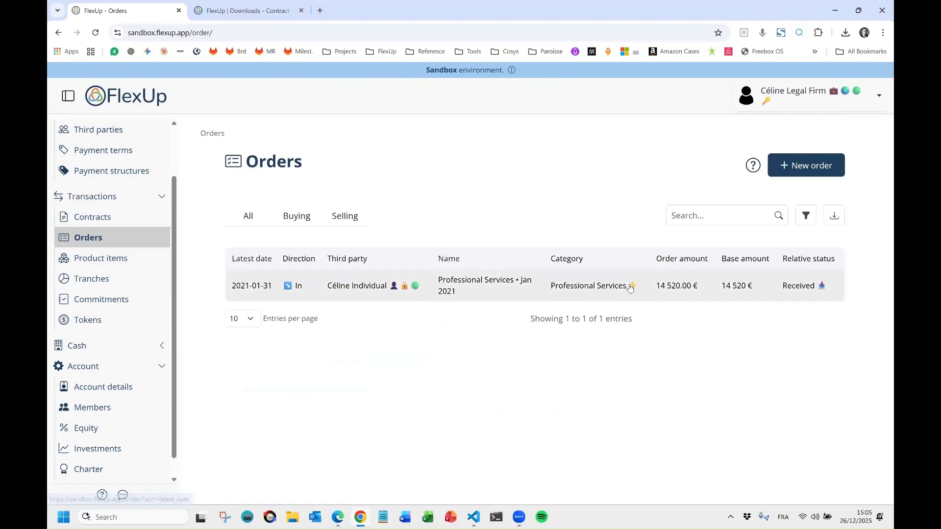
pyautogui.click(508, 296)
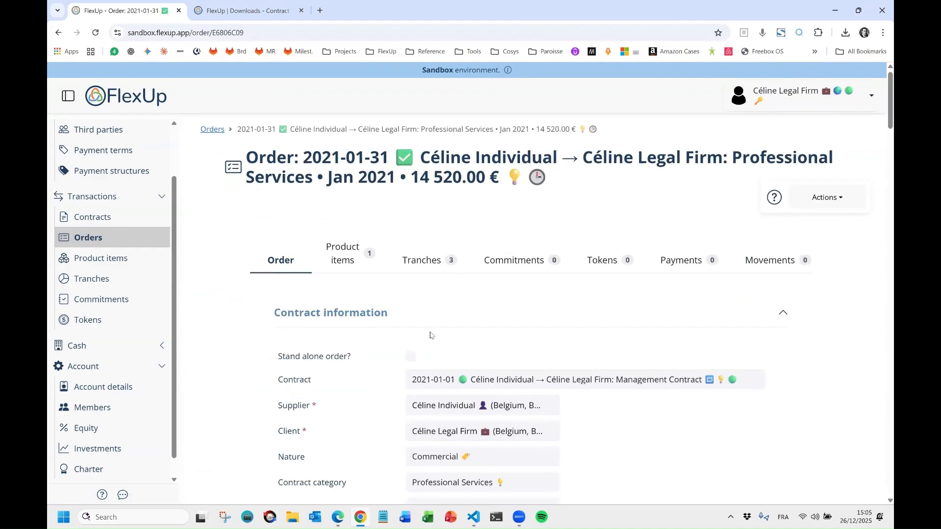
# Confirm the received order as Céline Legal Firm with action date 2021-01-01.
pyautogui.scroll(-10, 427, 329)
pyautogui.scroll(-15, 428, 329)
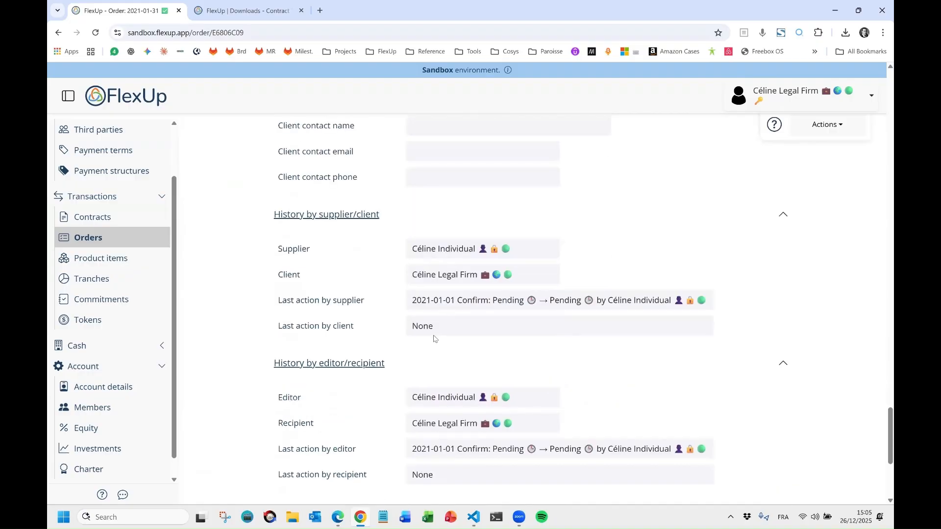
pyautogui.click(420, 328)
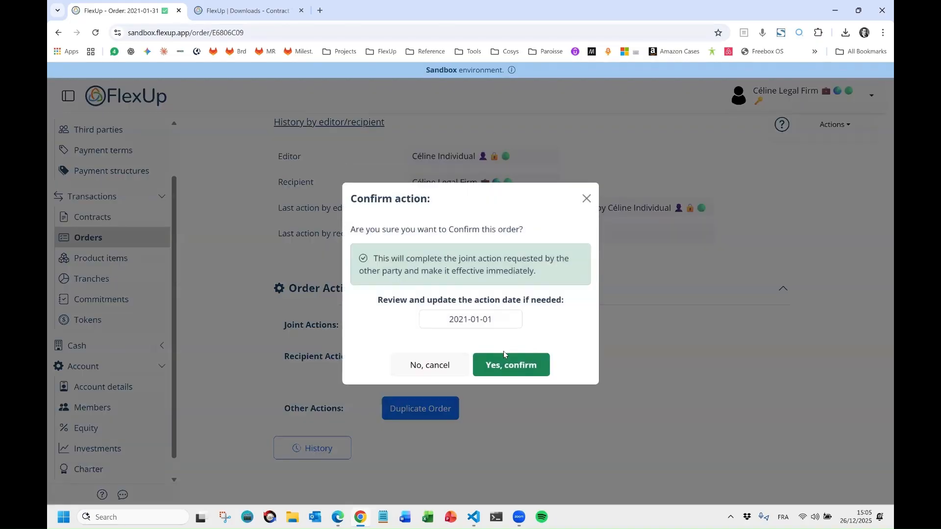
pyautogui.click(510, 366)
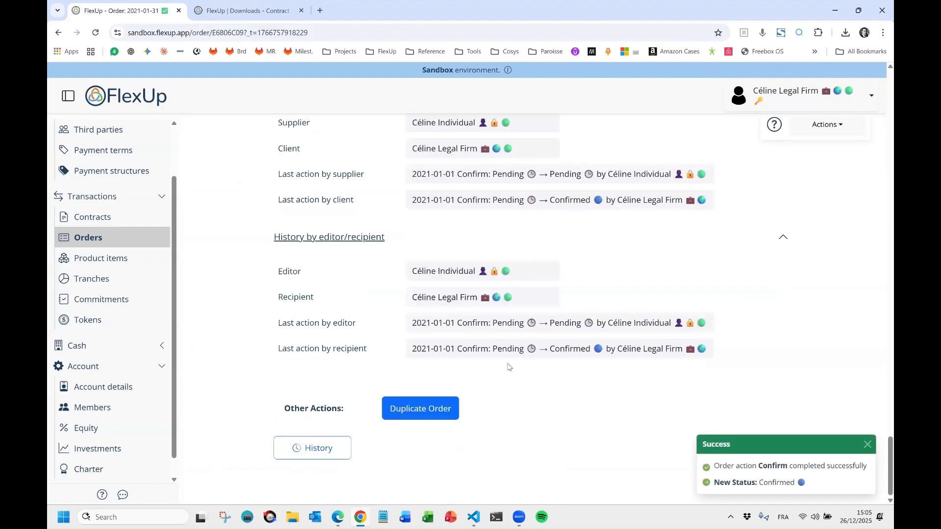
# Review the confirmed order's status, total amounts and delivery settings, and open Céline Legal Firm's list of commitments.
pyautogui.scroll(12, 490, 370)
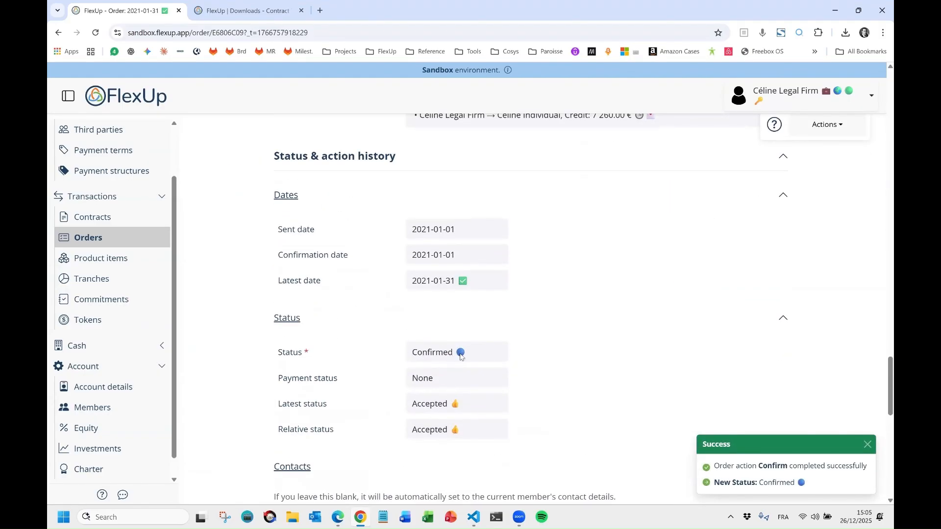
pyautogui.moveTo(464, 357)
pyautogui.scroll(6, 489, 361)
pyautogui.scroll(15, 491, 358)
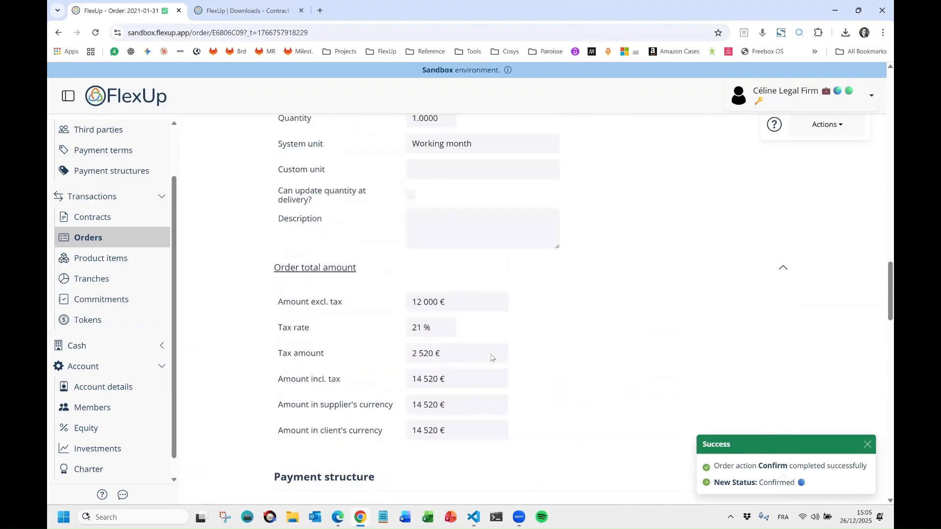
pyautogui.scroll(3, 492, 357)
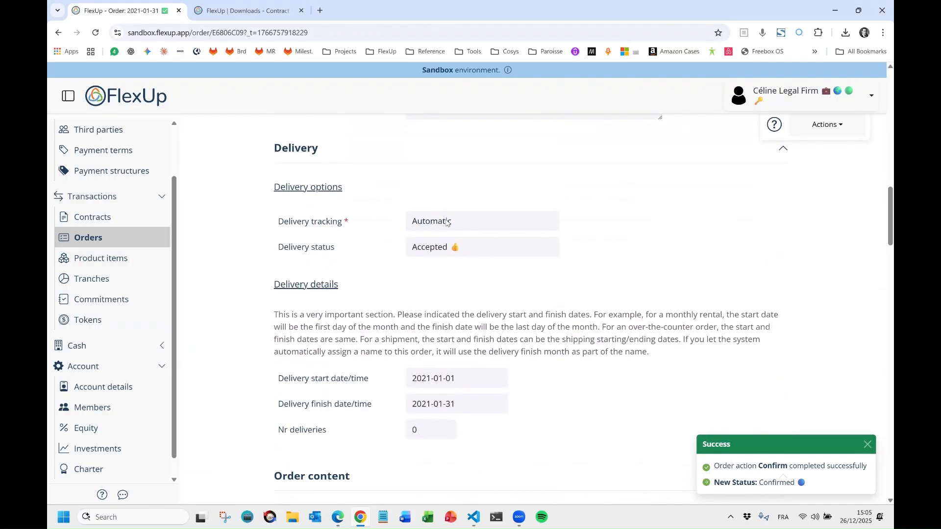
pyautogui.moveTo(447, 223)
pyautogui.click(95, 239)
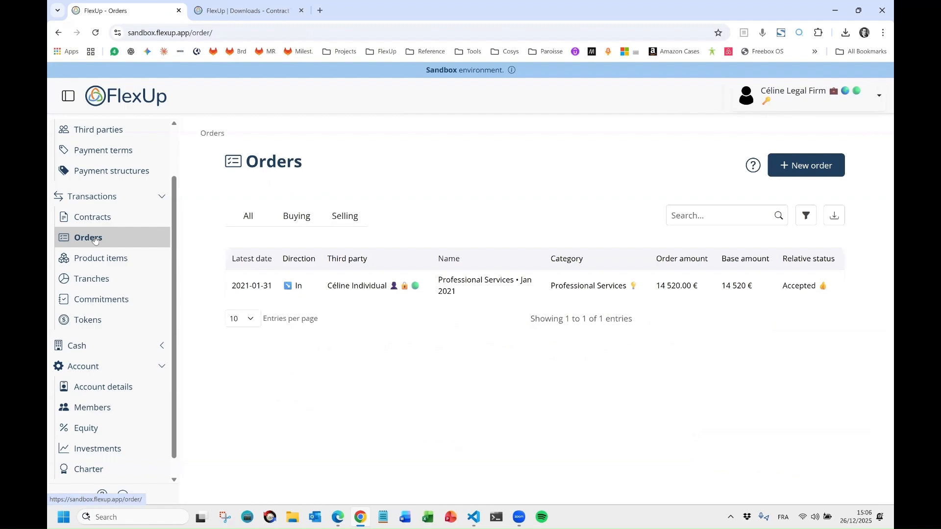
pyautogui.click(111, 300)
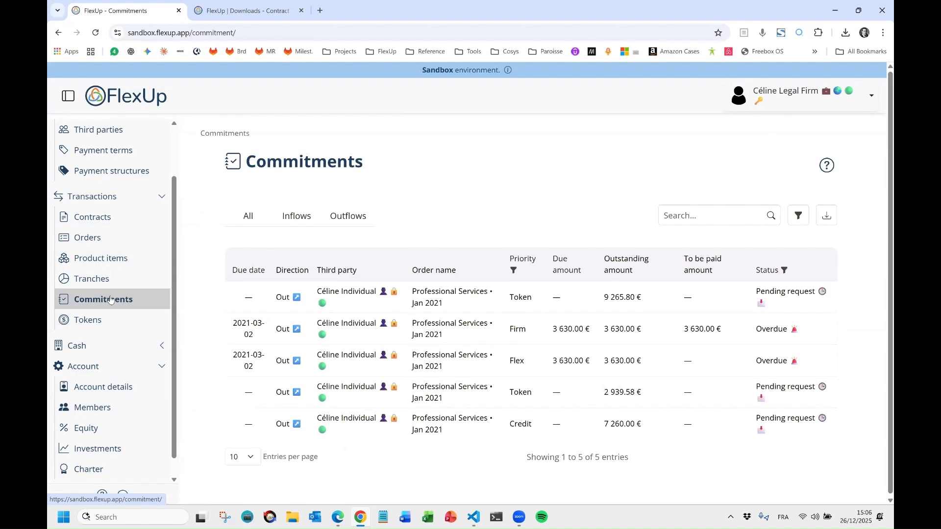